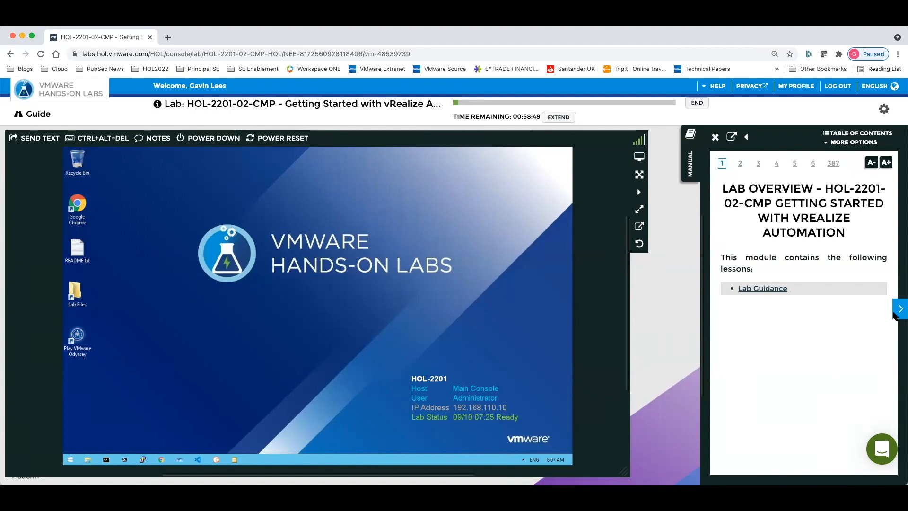
- Page through the lab manual, then jump to Module 1 from the Table of Contents
click(900, 310)
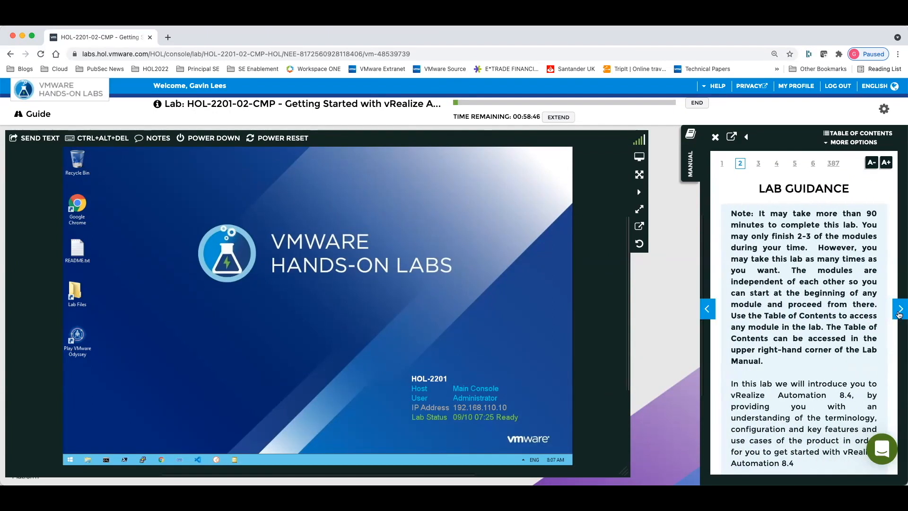
click(900, 309)
click(707, 309)
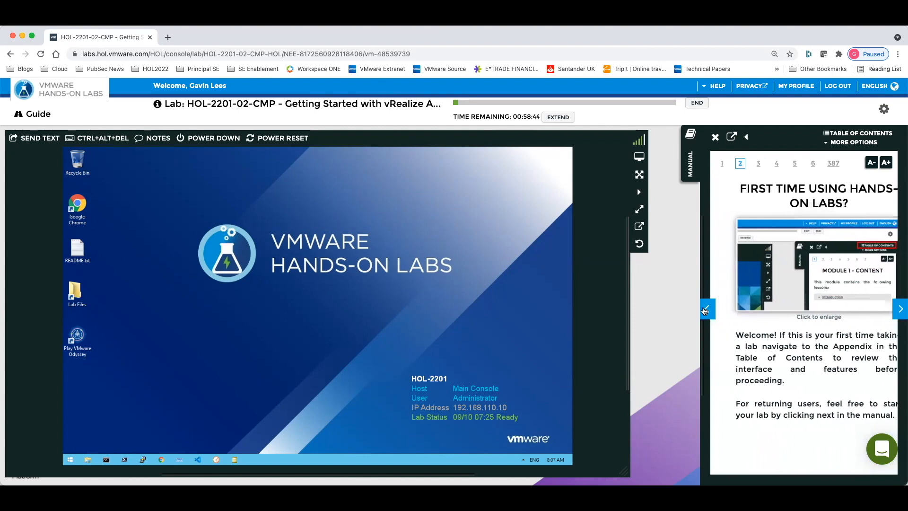
click(705, 309)
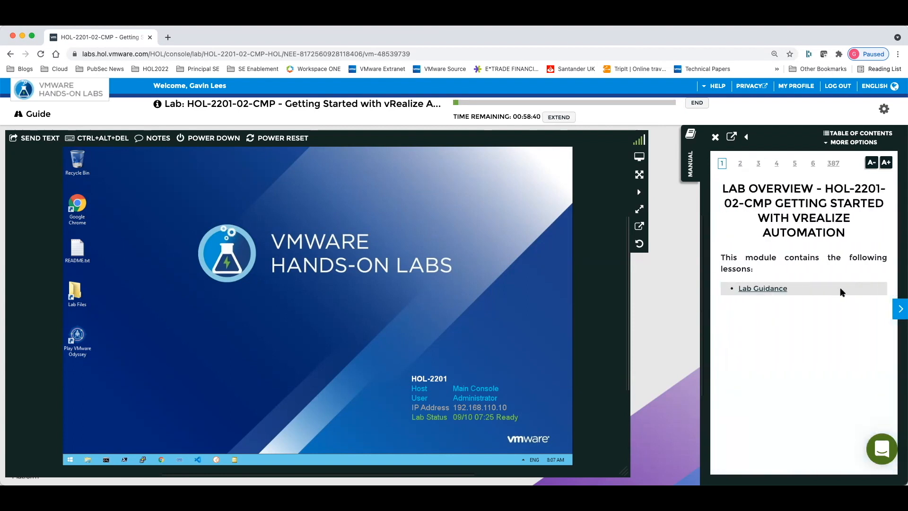
click(865, 135)
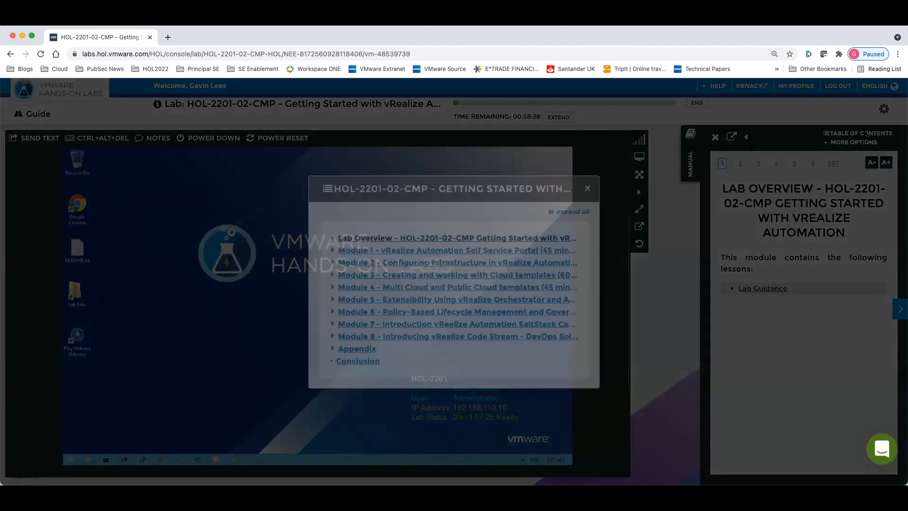
click(475, 251)
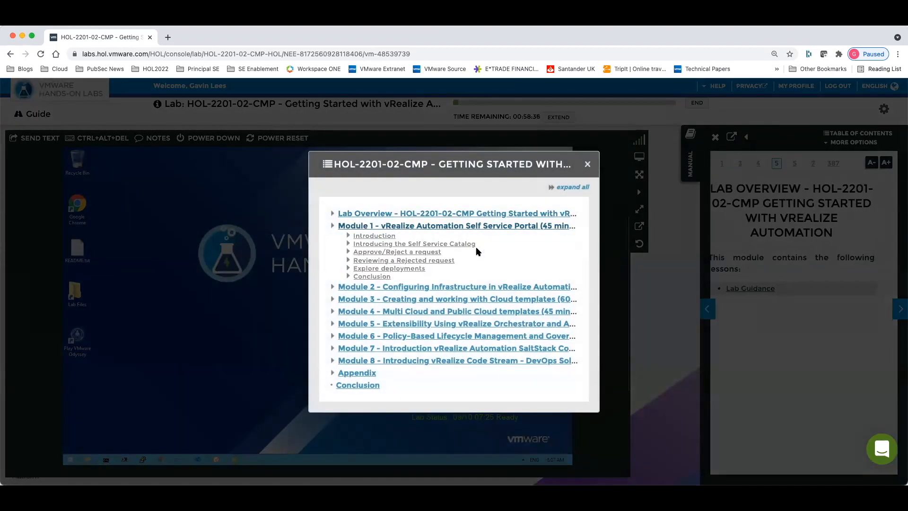
click(587, 164)
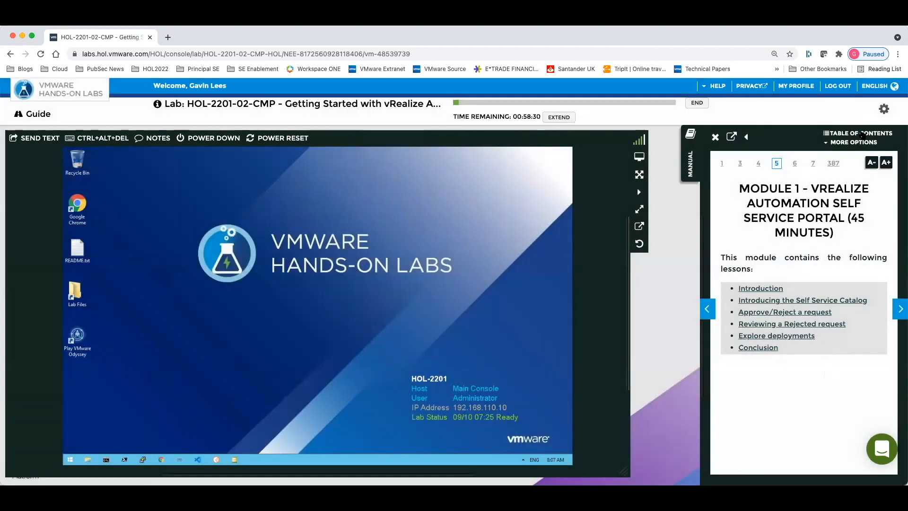
- Browse the Appendix's Hands-on Labs Interface pages, including console location, keyboard entry and intercept paste
click(860, 134)
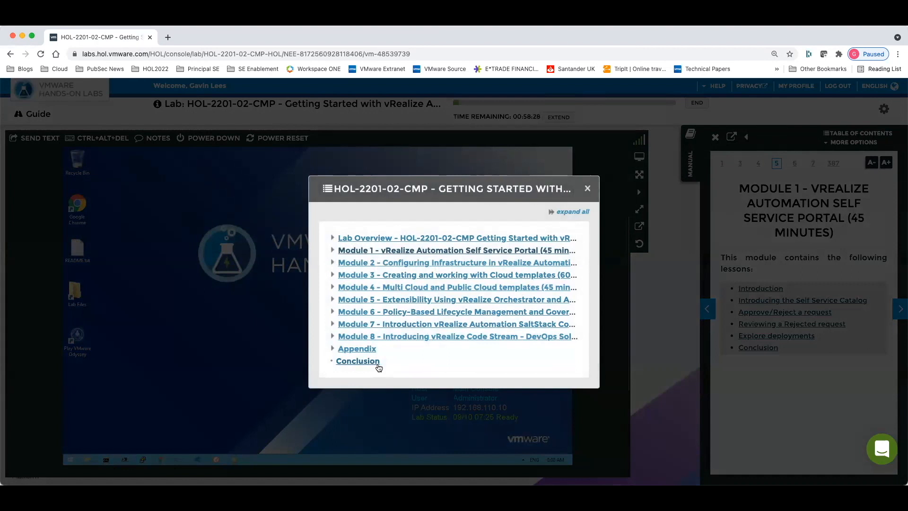
click(362, 349)
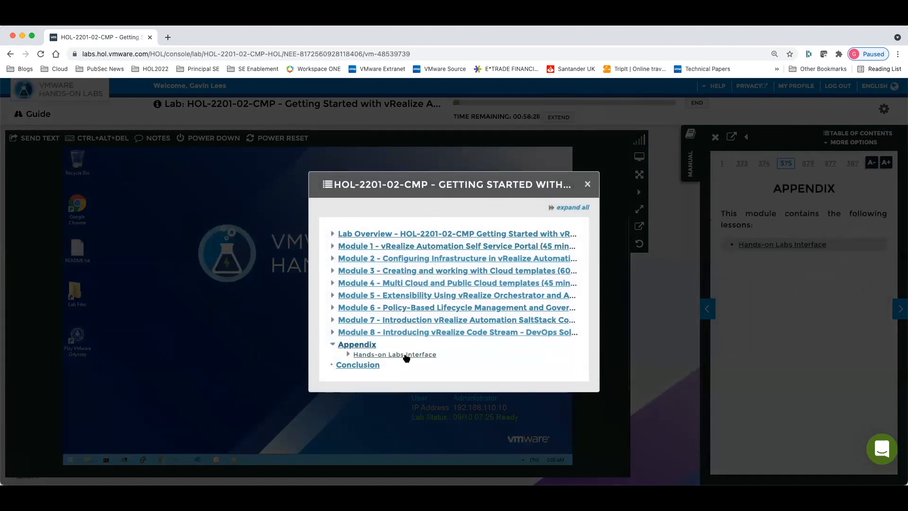
click(405, 355)
click(588, 167)
click(900, 309)
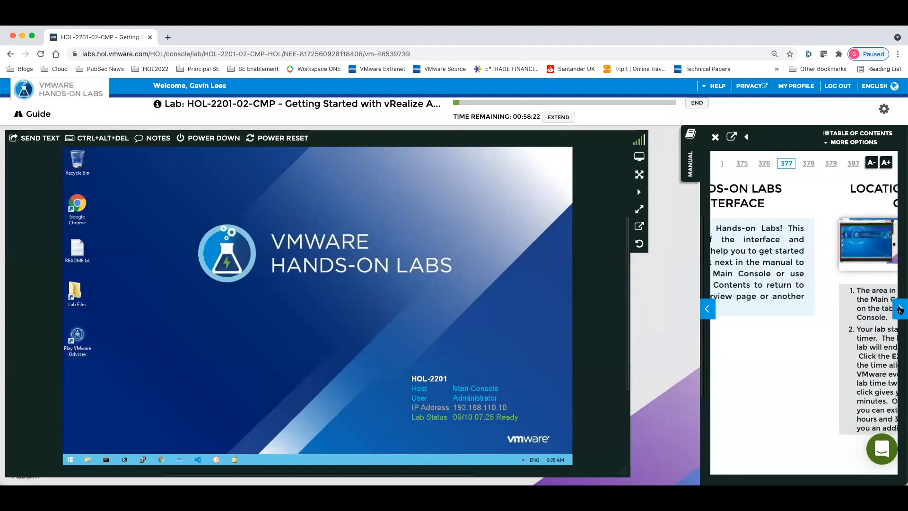
click(901, 309)
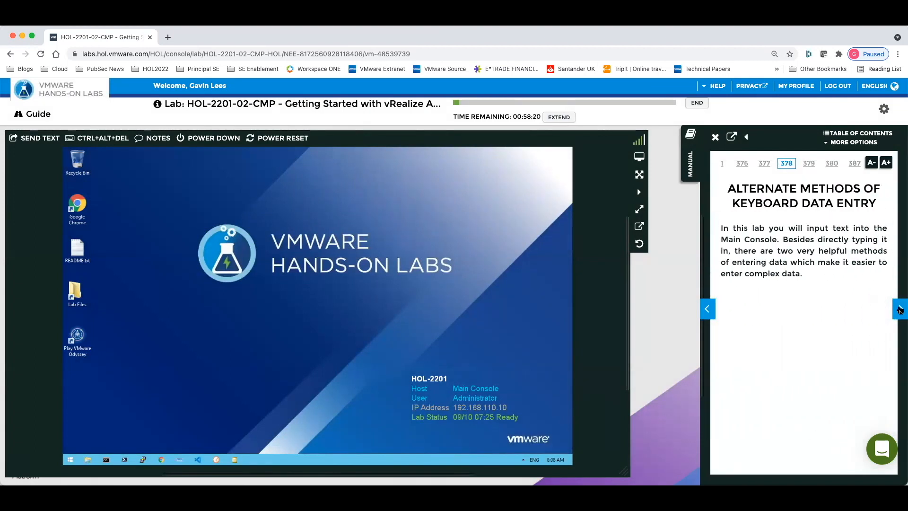
click(901, 309)
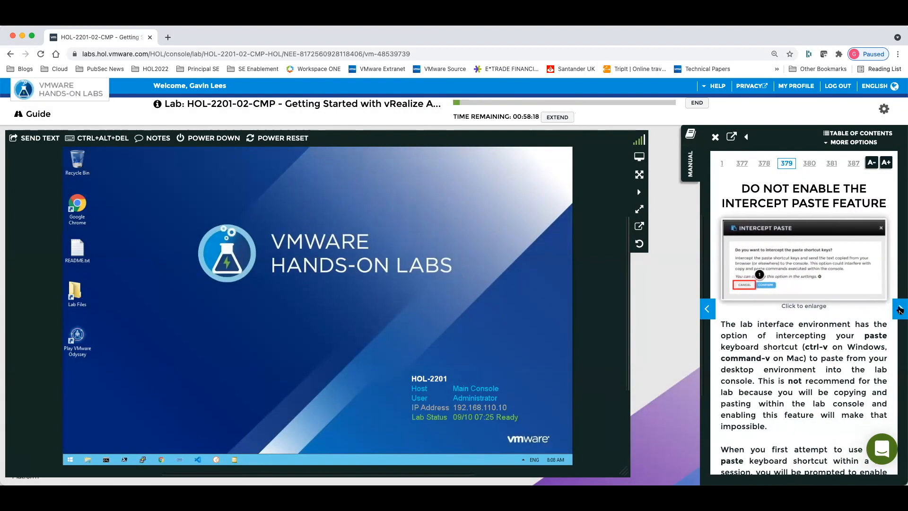
click(900, 309)
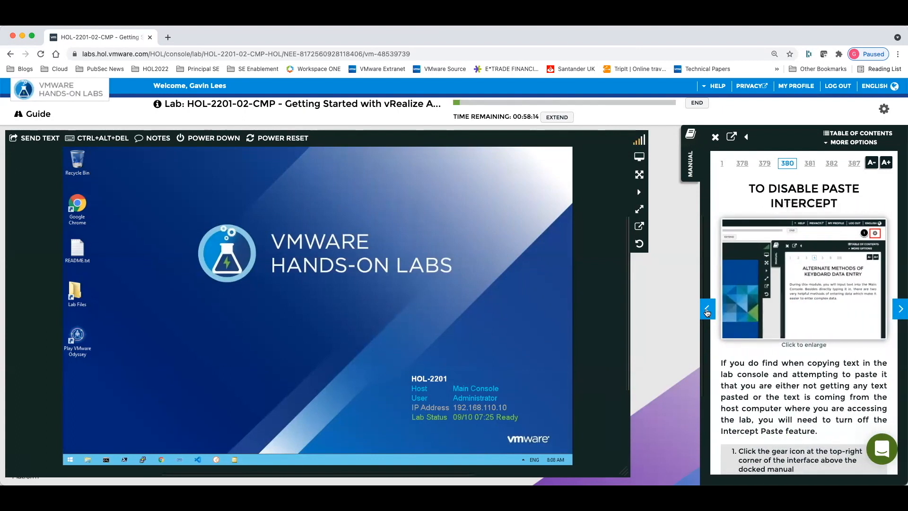
click(707, 310)
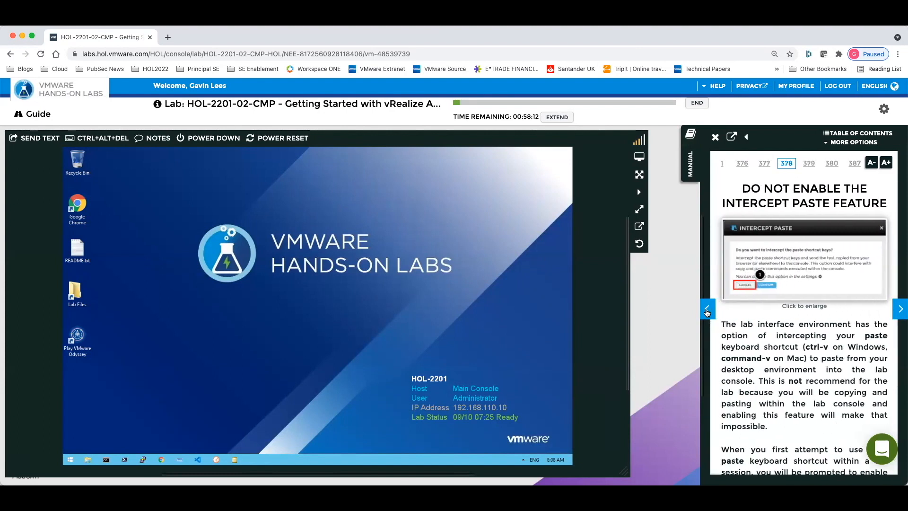
click(708, 310)
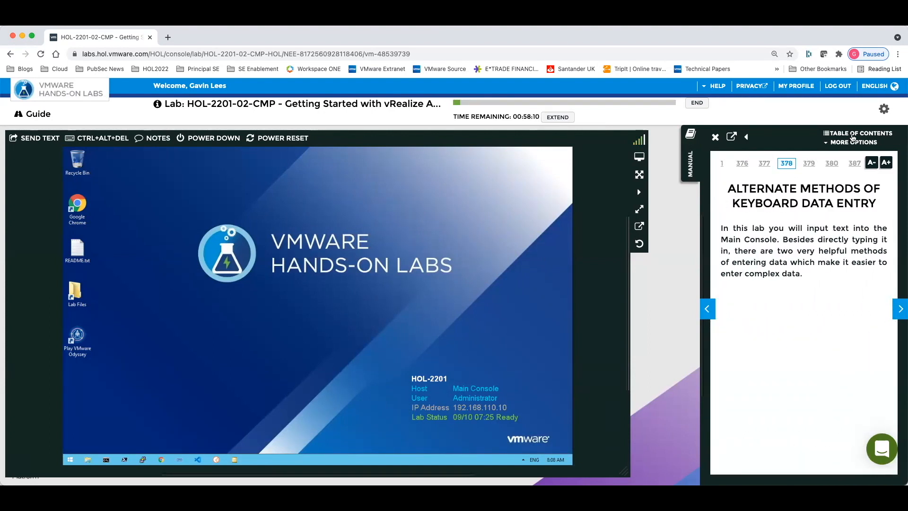
- Return the manual to Module 1 through the Table of Contents
click(853, 136)
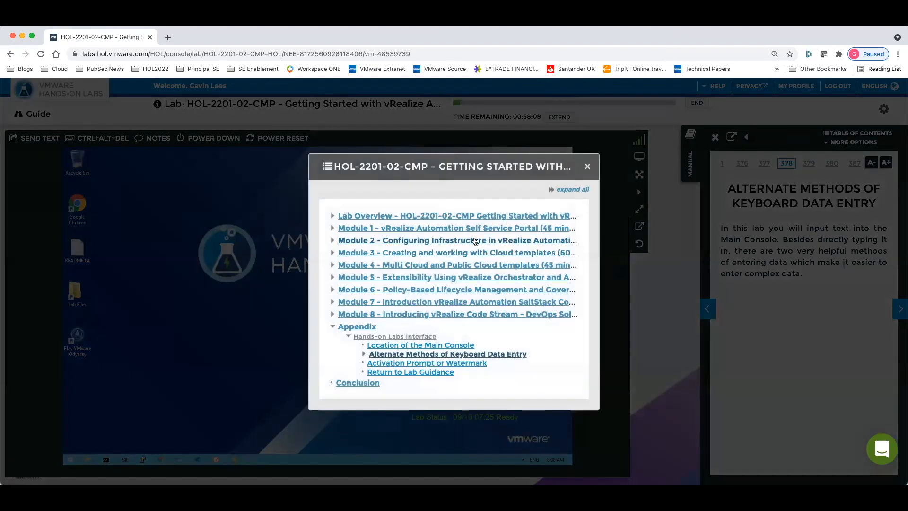
click(434, 229)
click(589, 155)
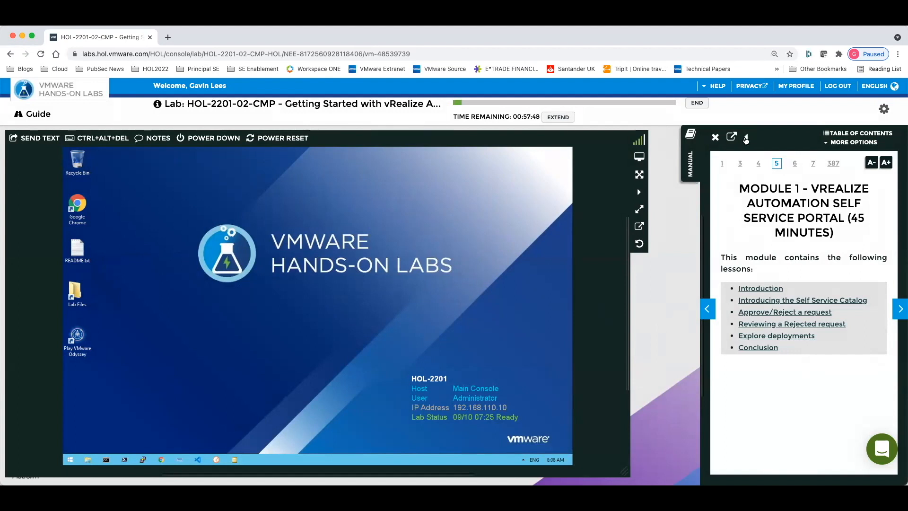
click(747, 137)
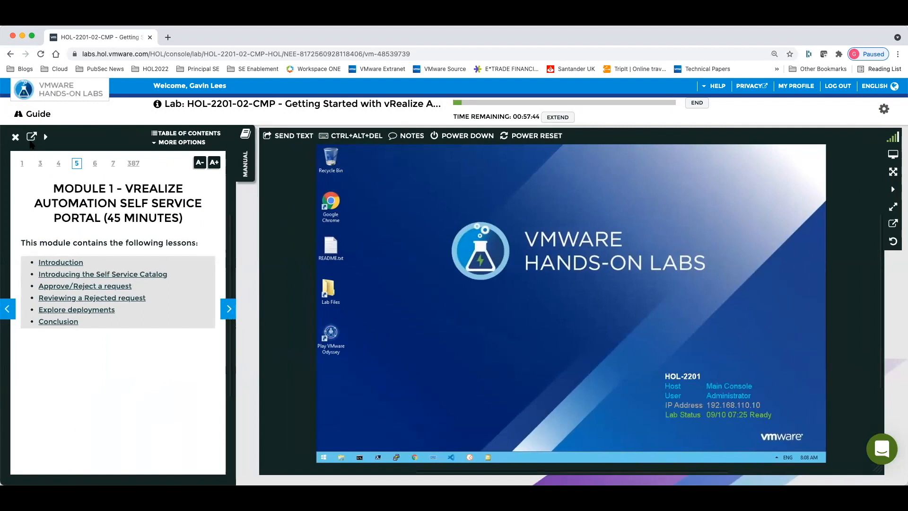
click(31, 138)
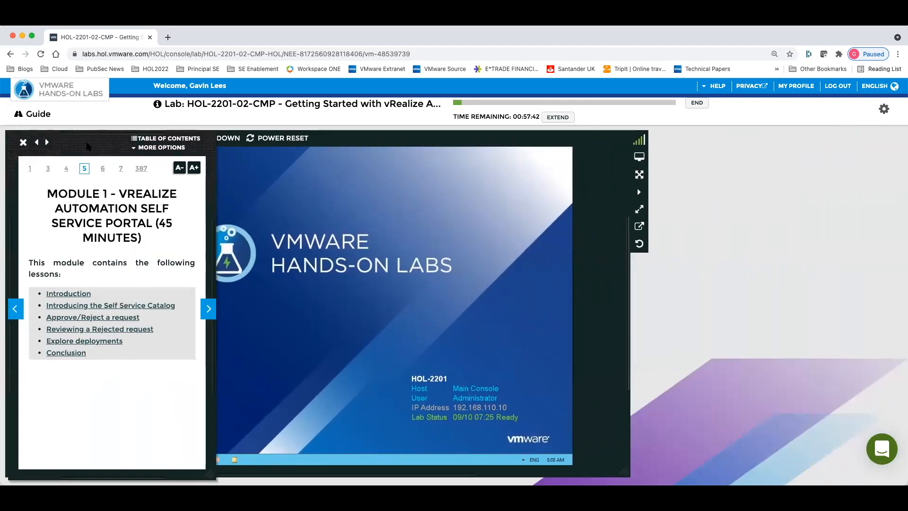
drag(563, 152, 308, 159)
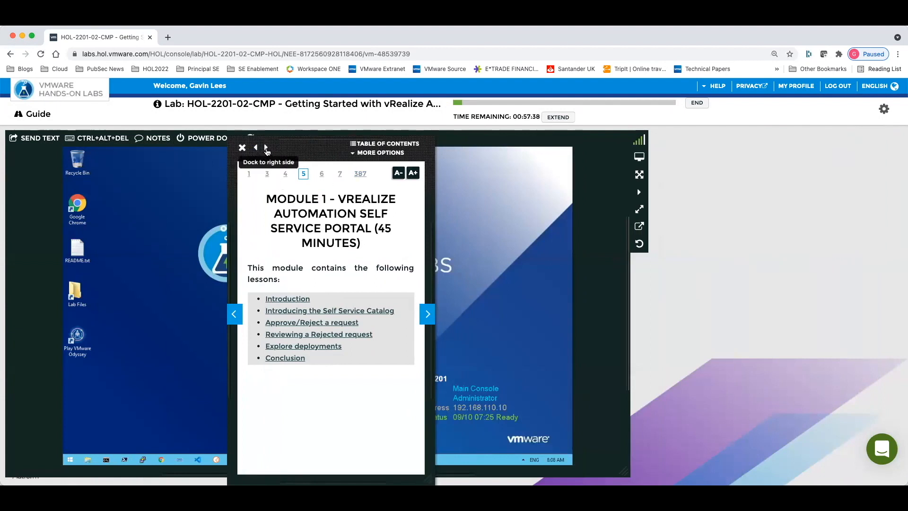
click(266, 147)
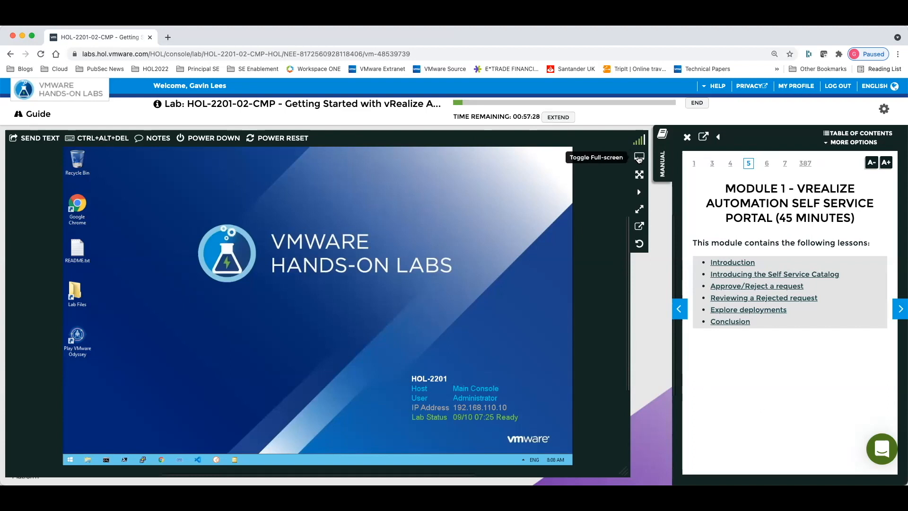
click(639, 159)
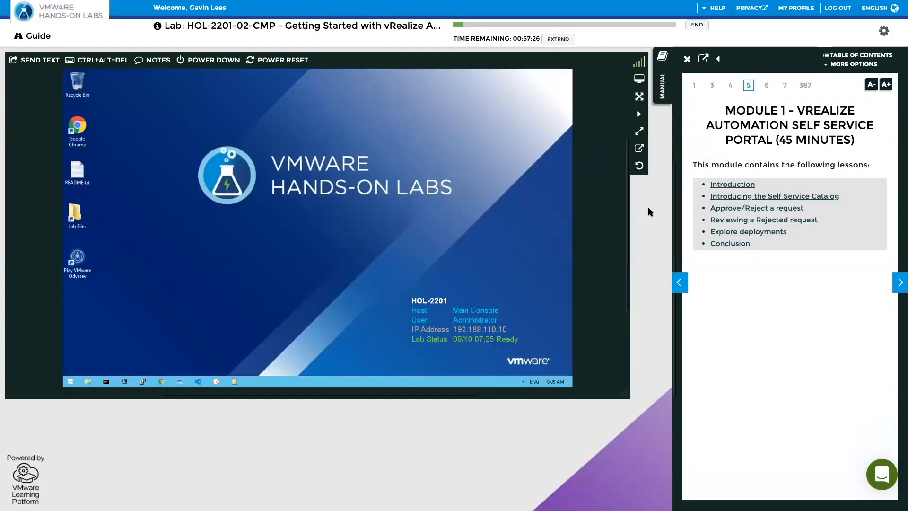
click(638, 99)
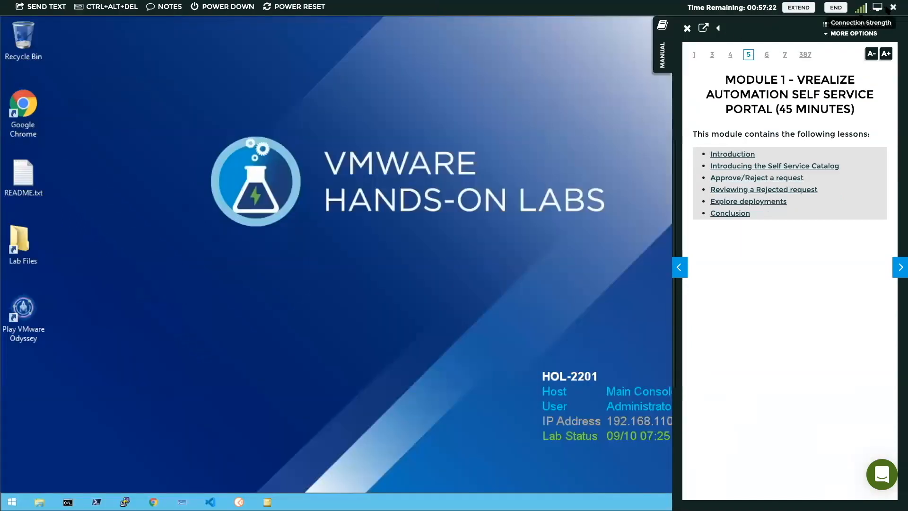
click(893, 7)
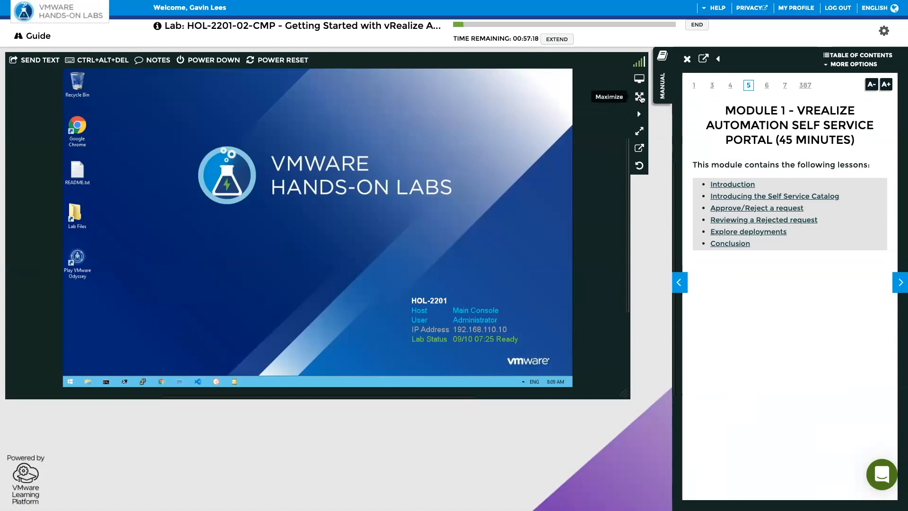
click(641, 81)
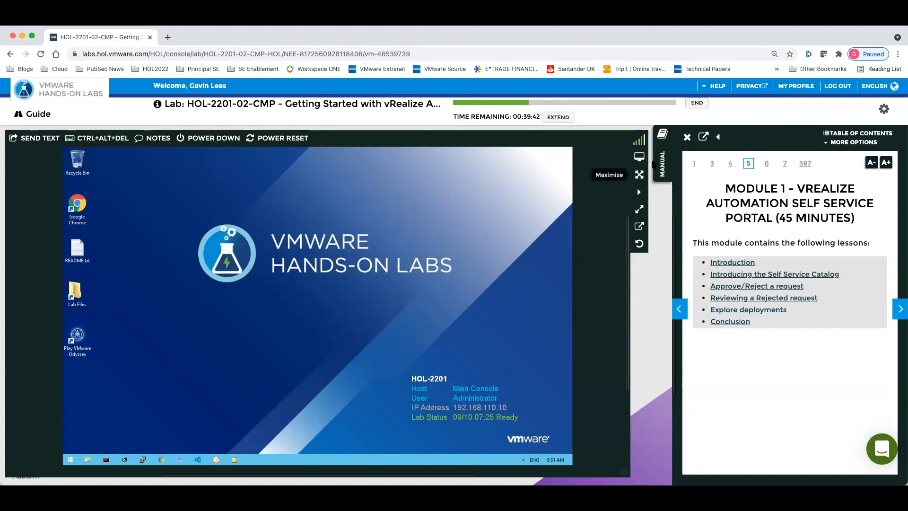
- Collapse the manual panel, maximize the lab console and switch it to full screen
click(655, 164)
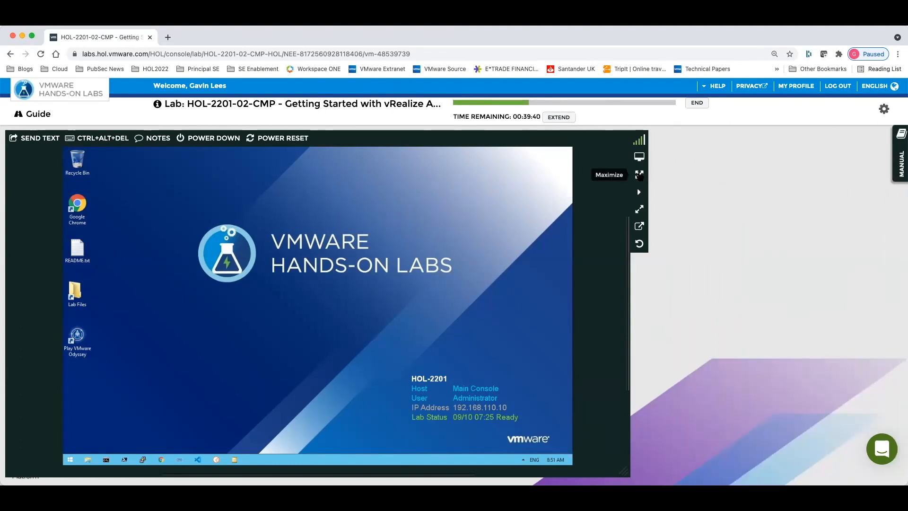
click(639, 175)
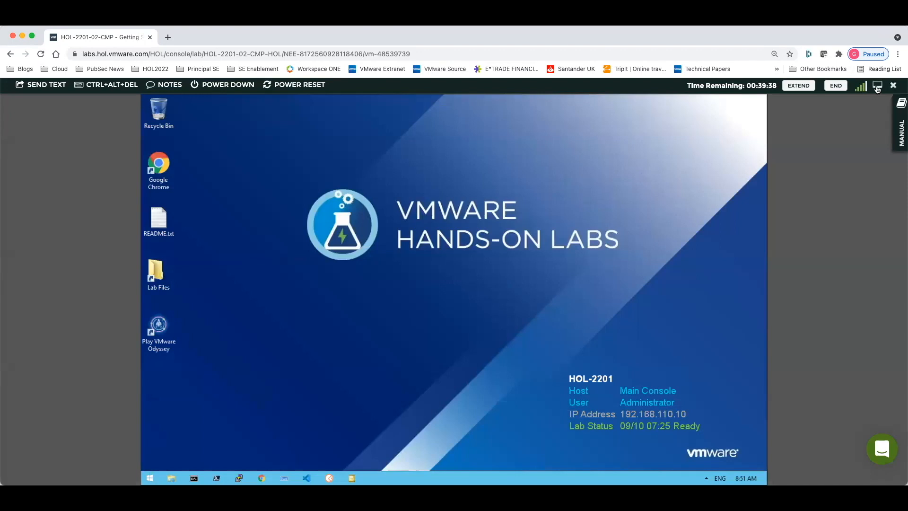
click(879, 86)
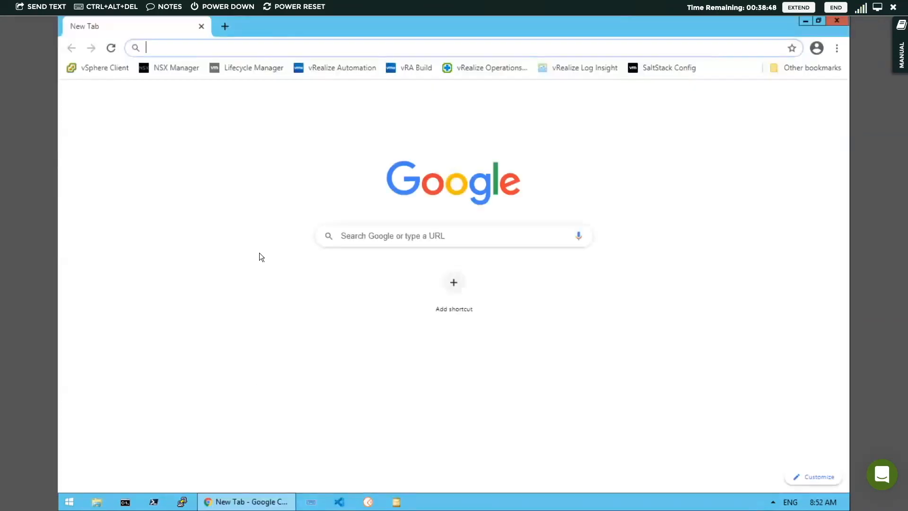
- Open the vRealize Automation bookmark and sign in with the lab user's username and password
click(335, 68)
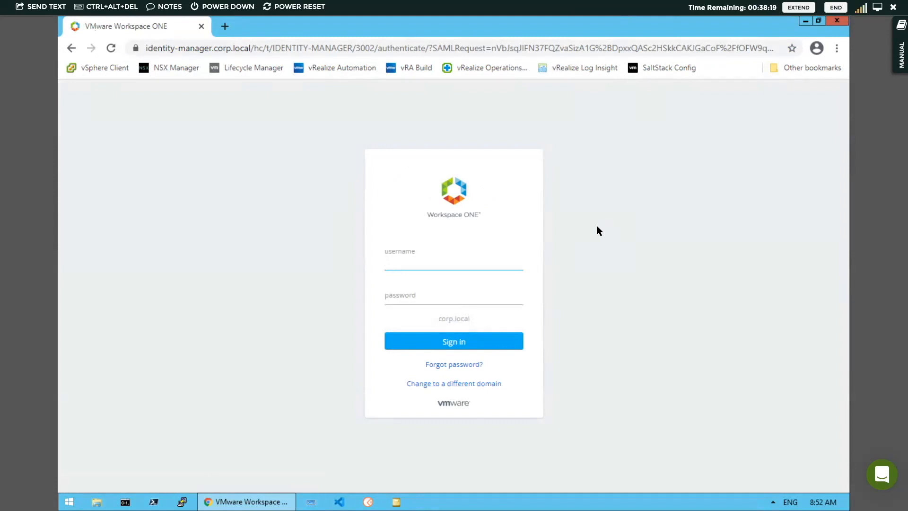
text(holuser)
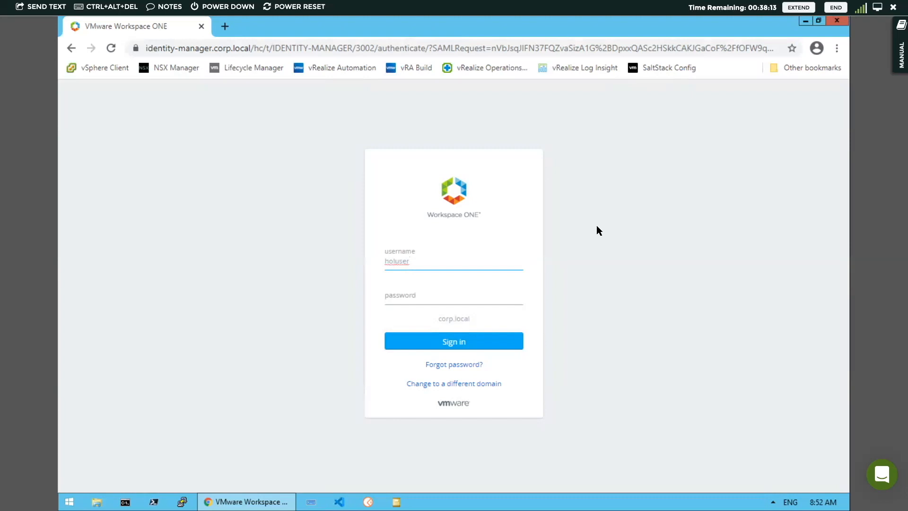
key(Tab)
text(VMware)
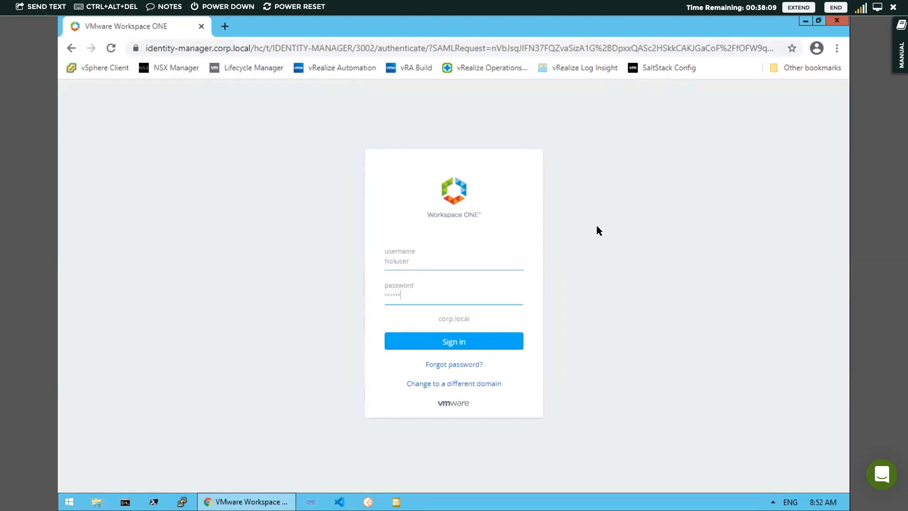
text(1!VMware1!)
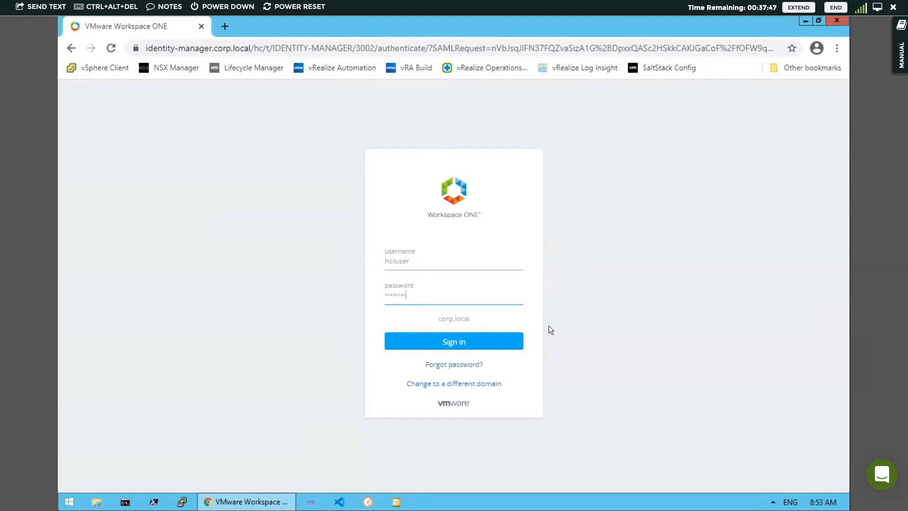
click(453, 342)
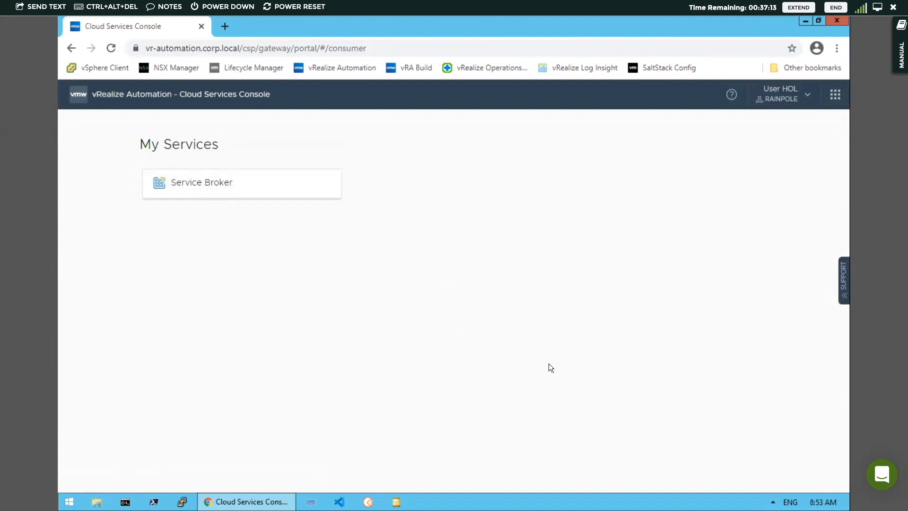
- Open Service Broker from My Services and scroll through its seven catalog items
click(201, 182)
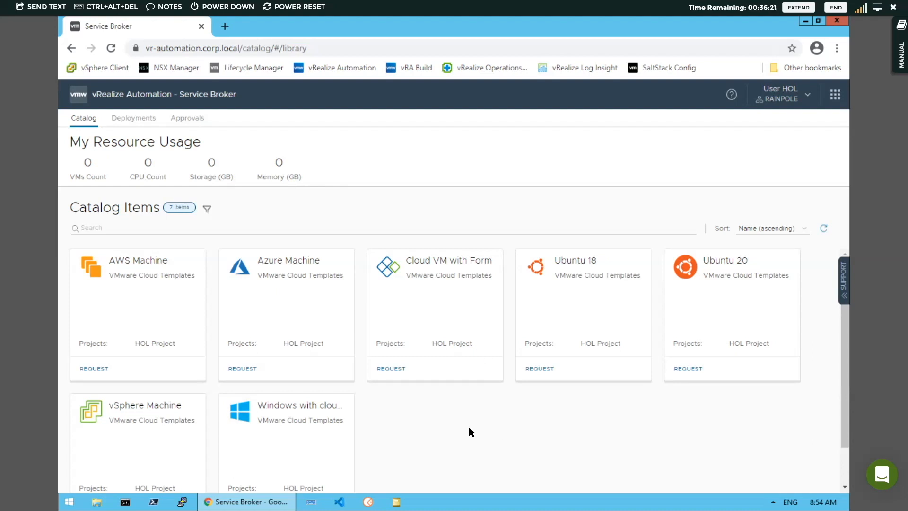
scroll(471, 432, down, 1)
scroll(471, 432, up, 1)
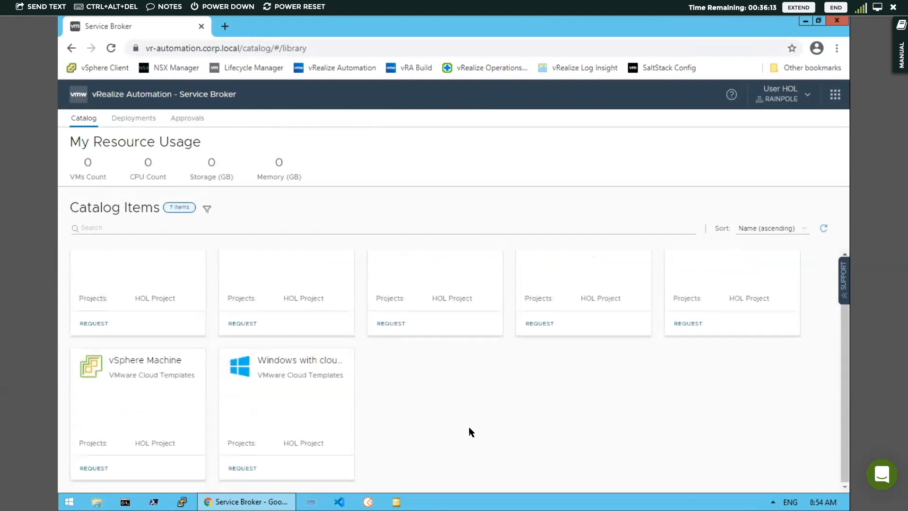
click(90, 227)
text(Azure)
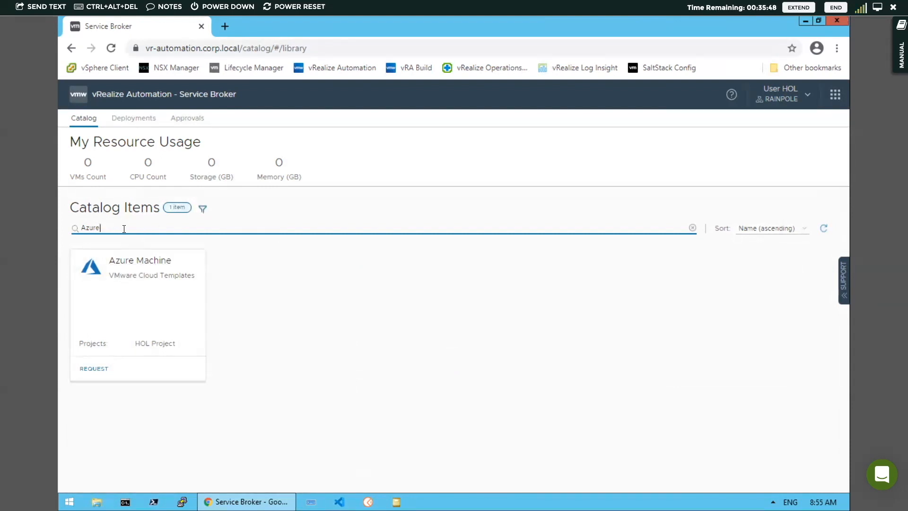
click(693, 228)
click(207, 208)
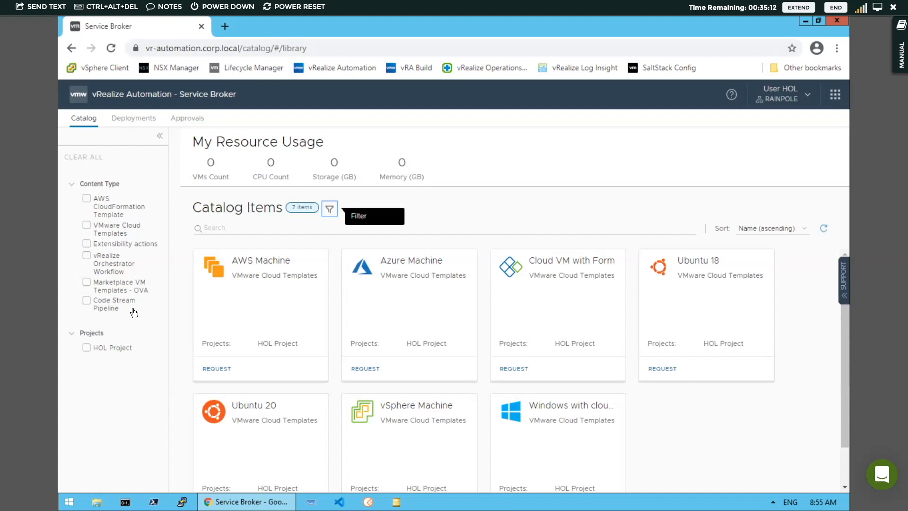
click(72, 187)
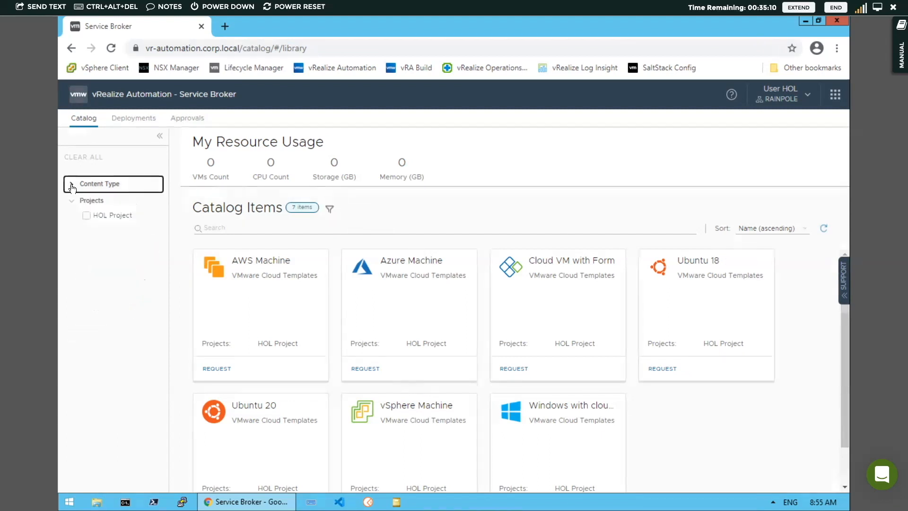
click(159, 138)
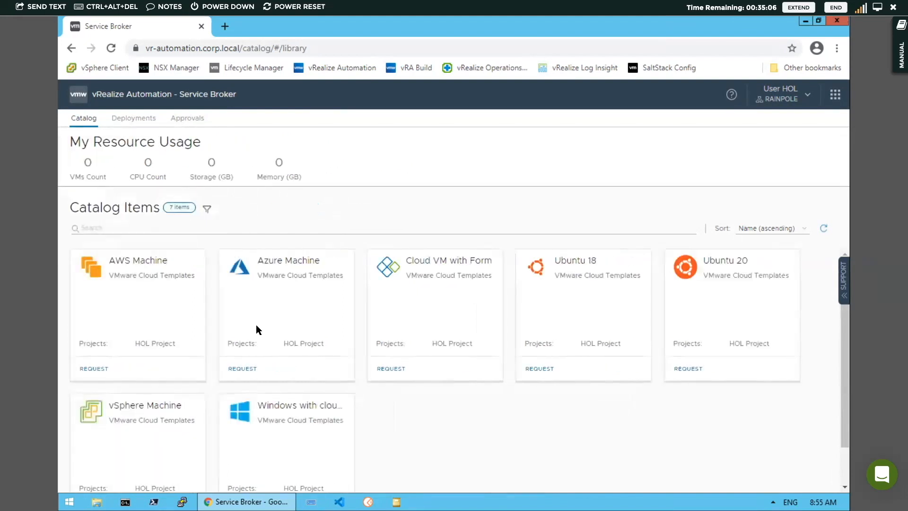
- Request the Azure Machine catalog item with deployment name 'My First Azure'
click(243, 369)
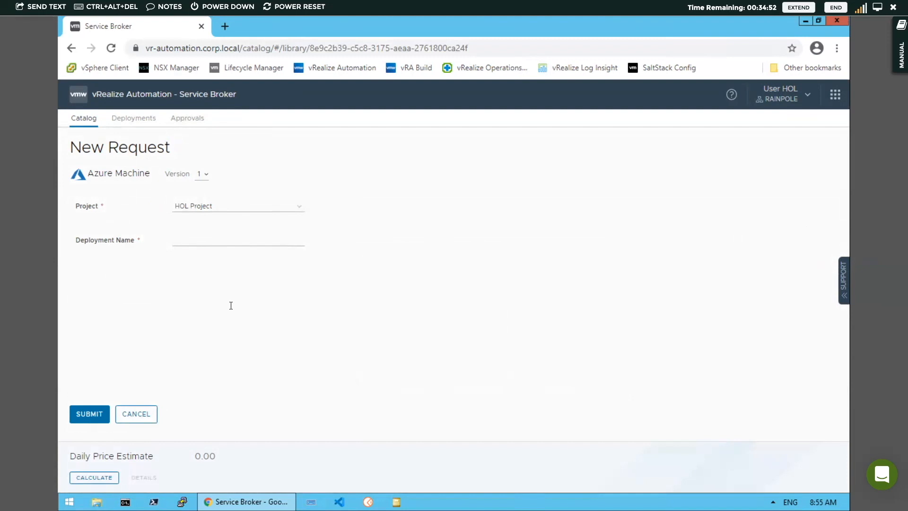
click(231, 241)
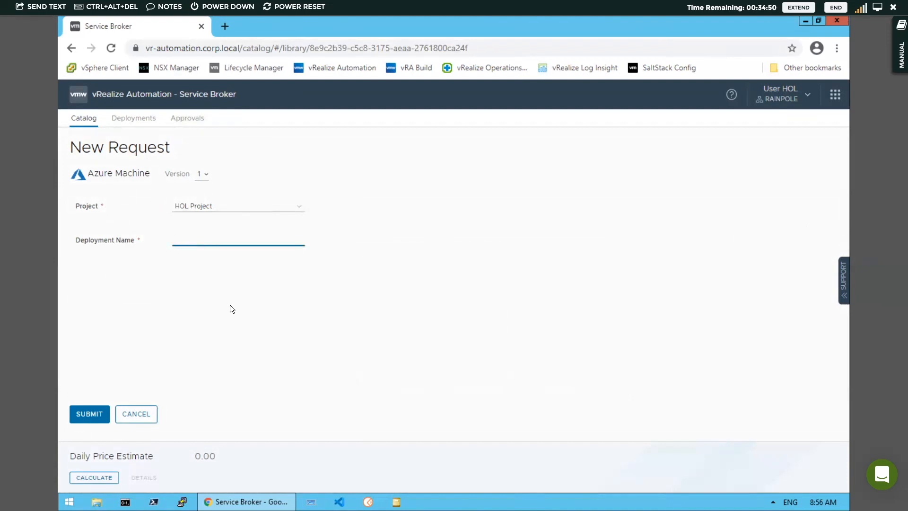
text(My Firs)
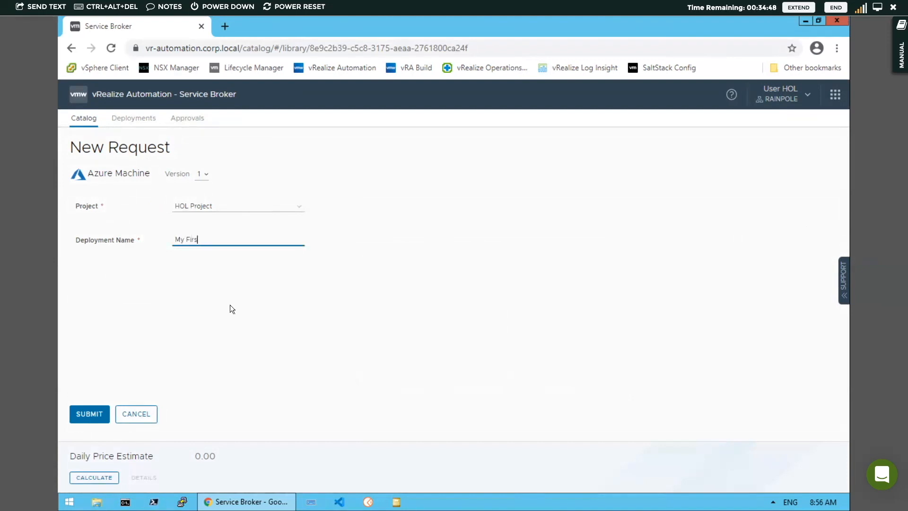
text(t Azure)
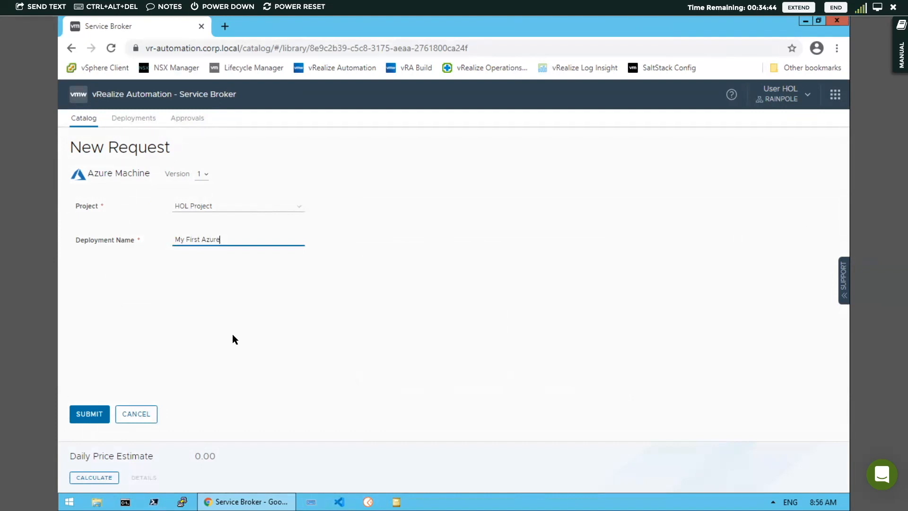
- Submit the Azure Machine request and open the My First Azure deployment details
click(90, 412)
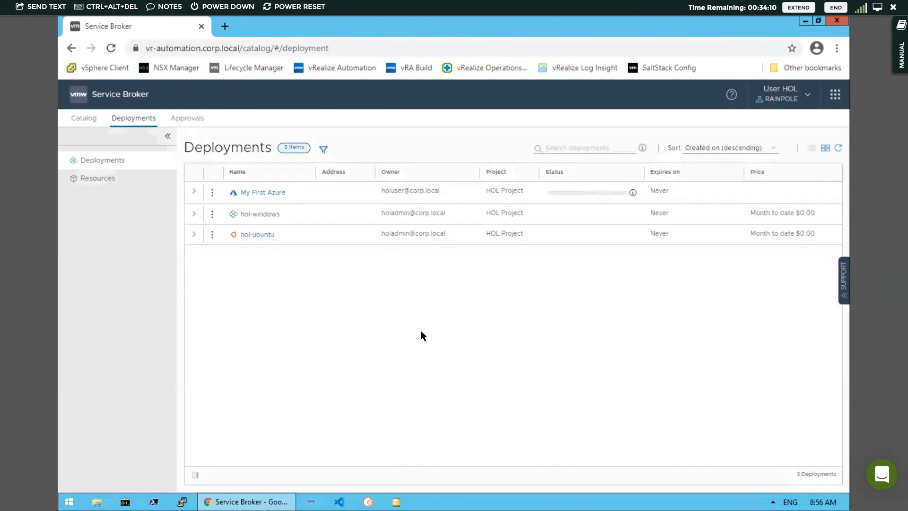
click(259, 193)
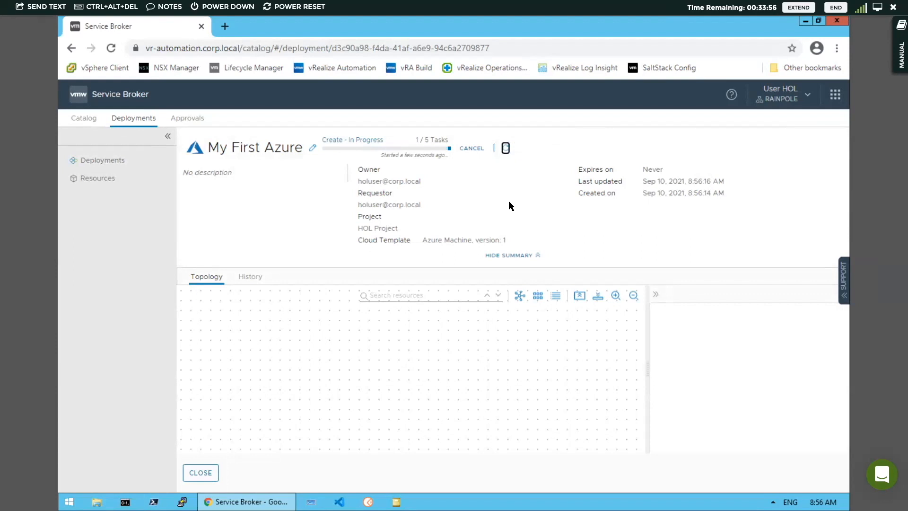
- View the deployment's History and refresh until the status reads Approval Pending
click(253, 281)
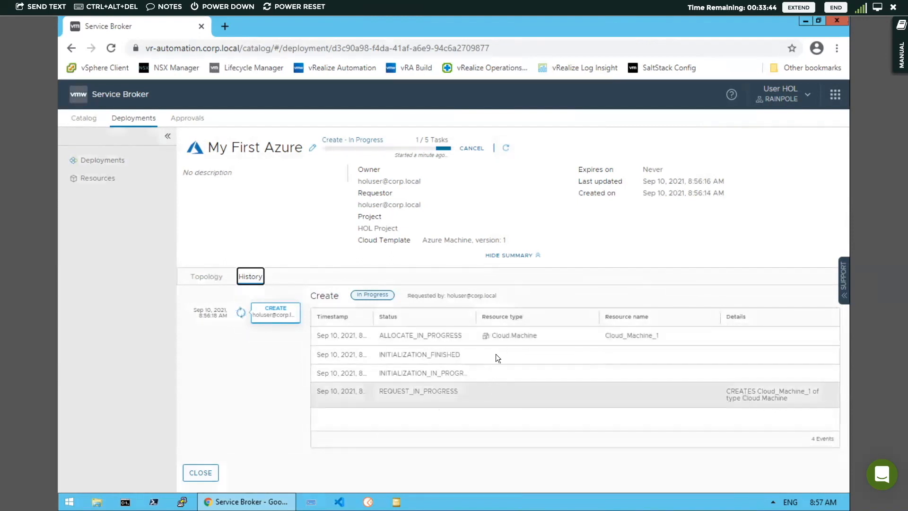
click(506, 148)
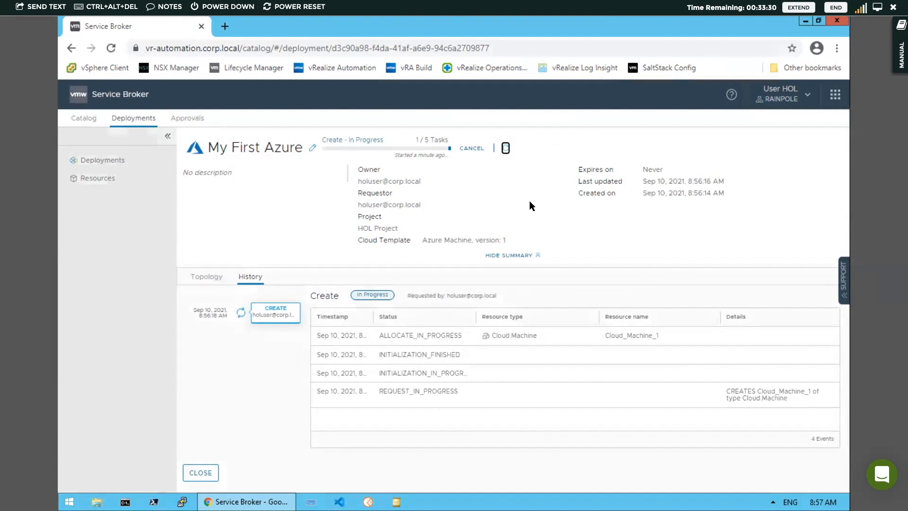
click(506, 147)
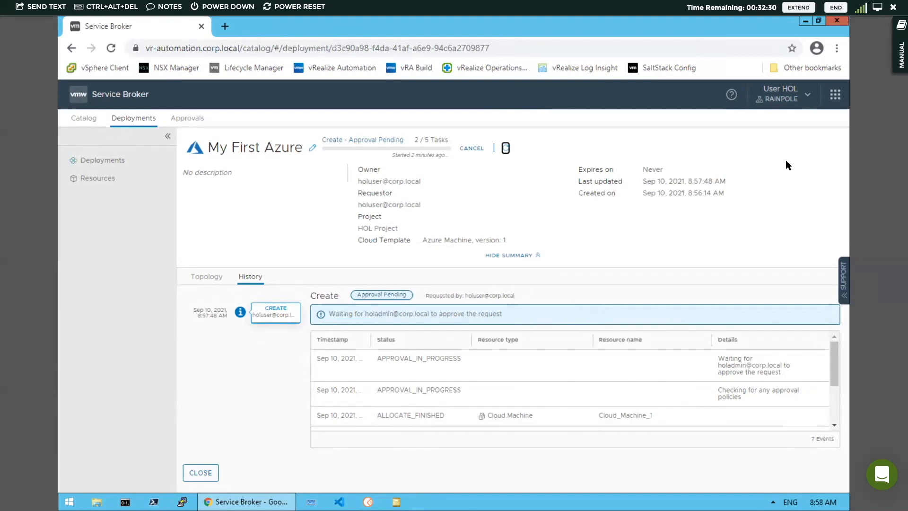
click(837, 49)
- In a new incognito window, sign in to vRealize Automation with the administrator's username and password
click(737, 94)
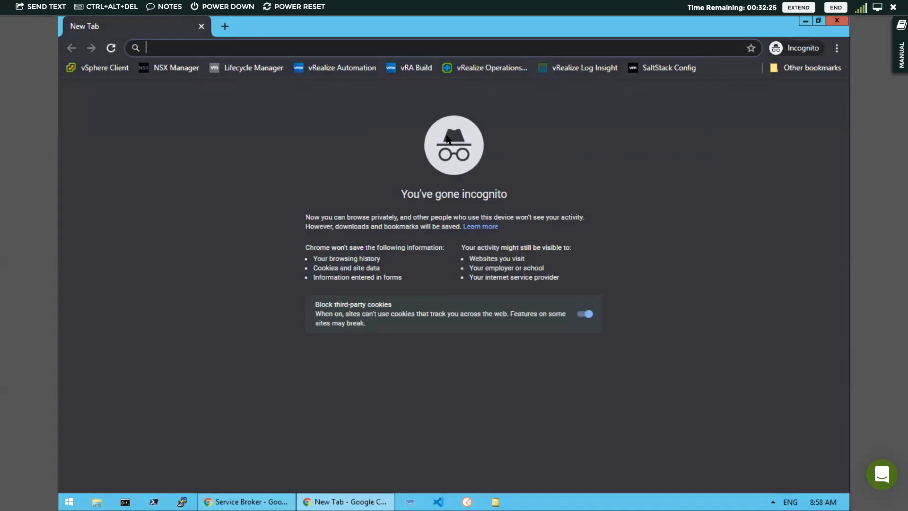
click(347, 68)
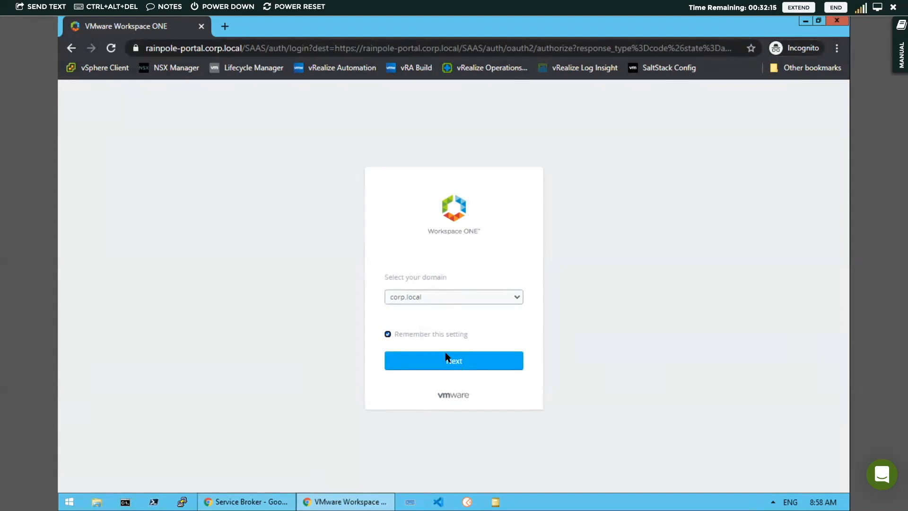
click(456, 364)
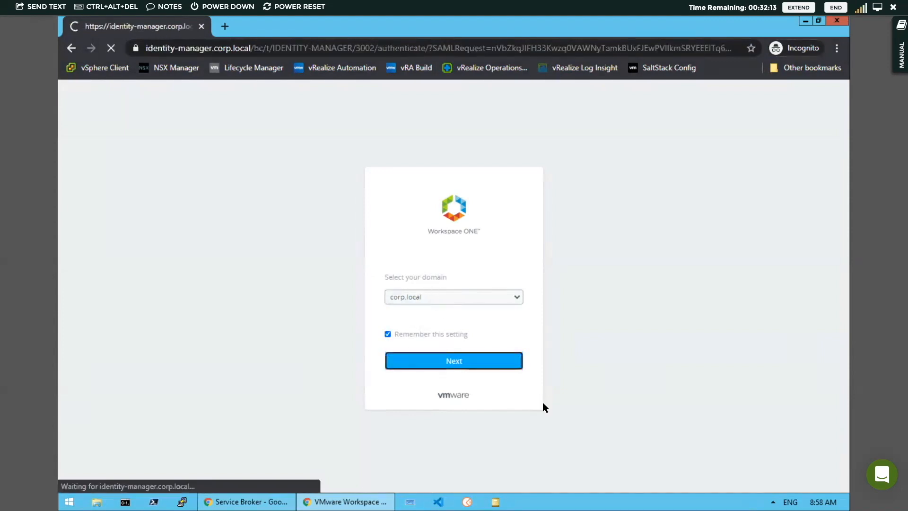
text(holadmin)
key(Tab)
text(•Mw)
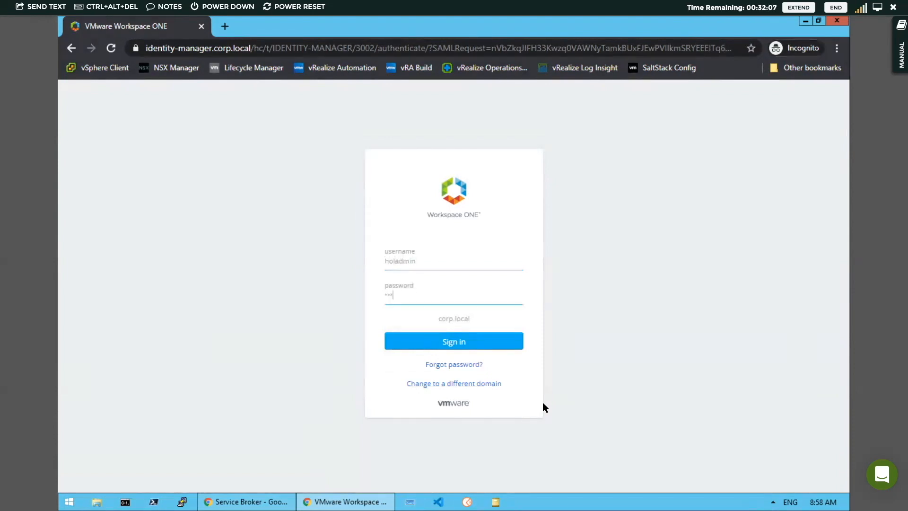
text(are1!)
click(433, 343)
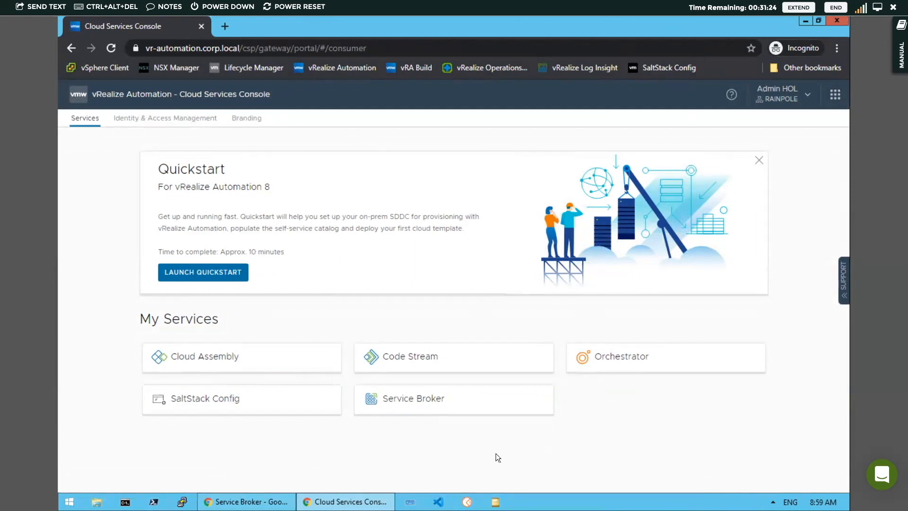
- Open Service Broker as administrator and go to Content & Policies' Content Sources page
click(452, 407)
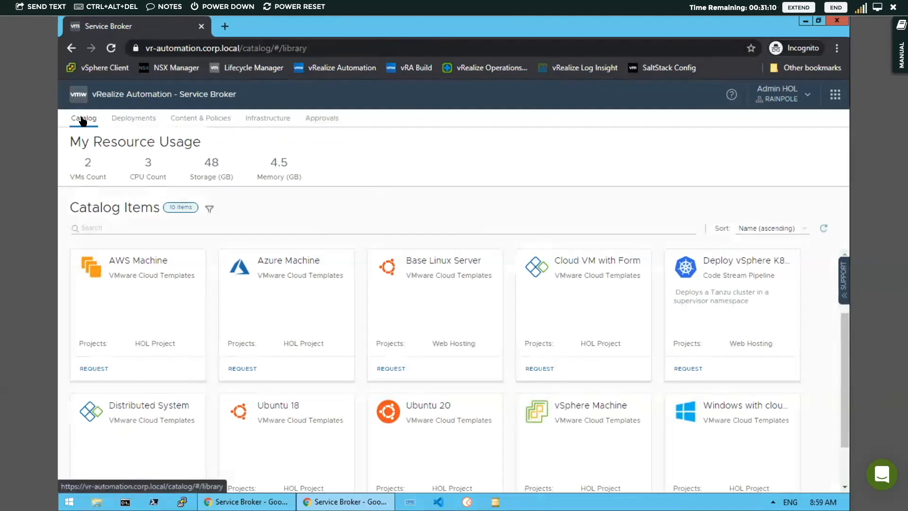
drag(847, 367, 844, 437)
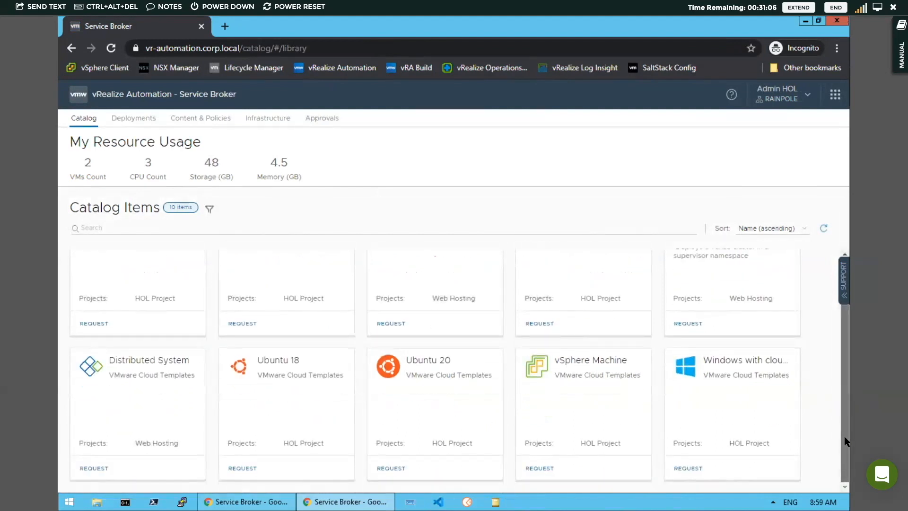
scroll(841, 334, up, 1)
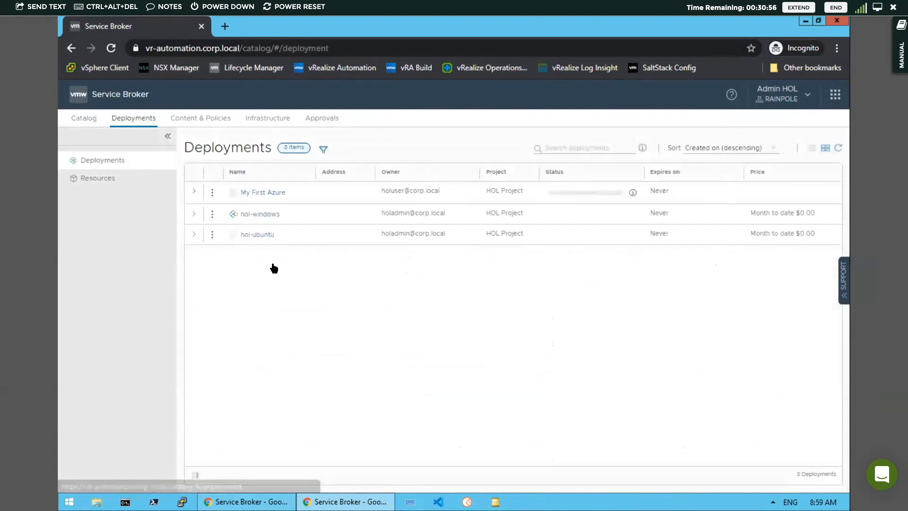
click(201, 118)
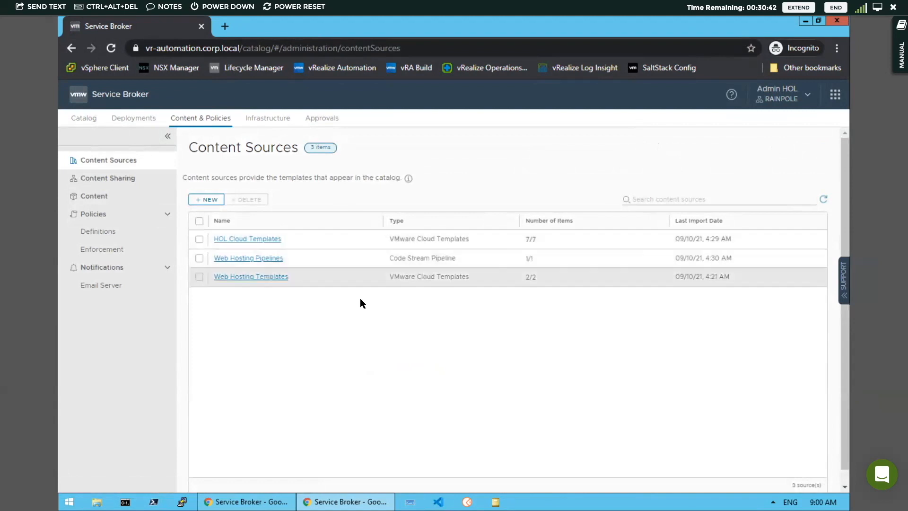
- Open the Azure Approval policy under Policies > Definitions and scroll through its settings
click(121, 178)
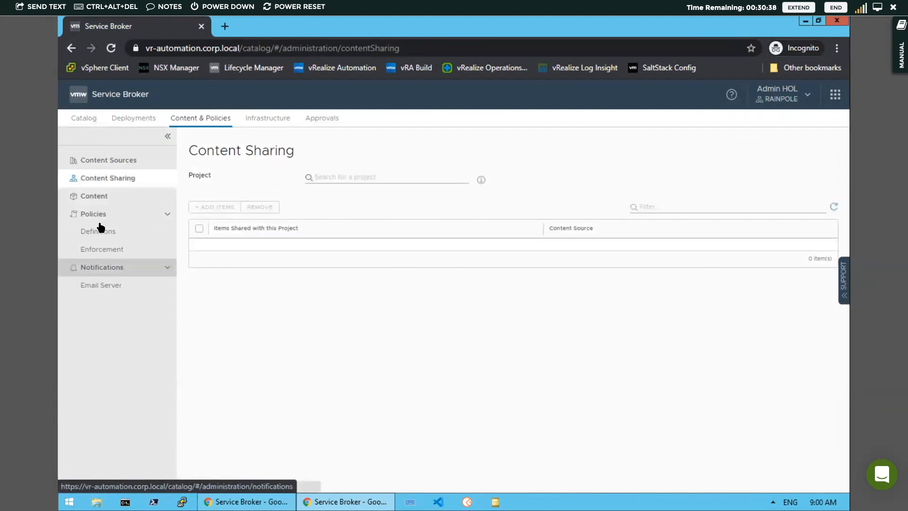
click(104, 231)
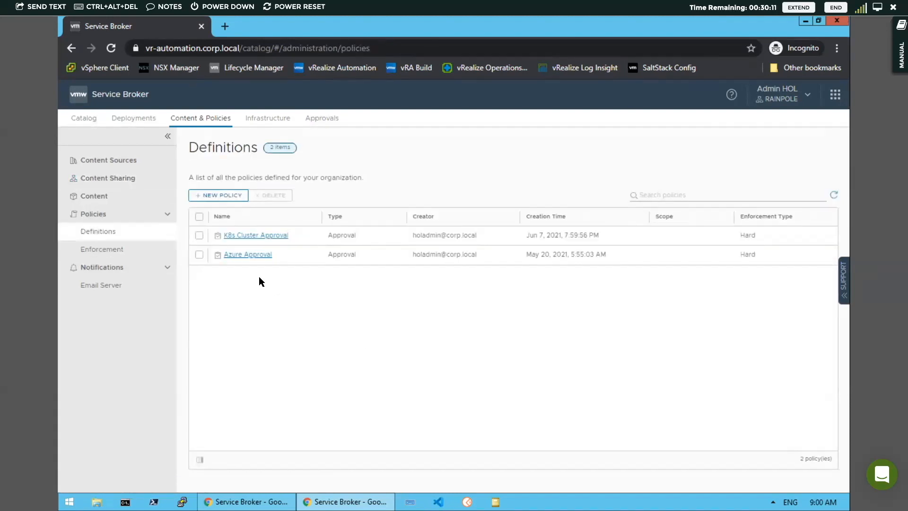
click(247, 255)
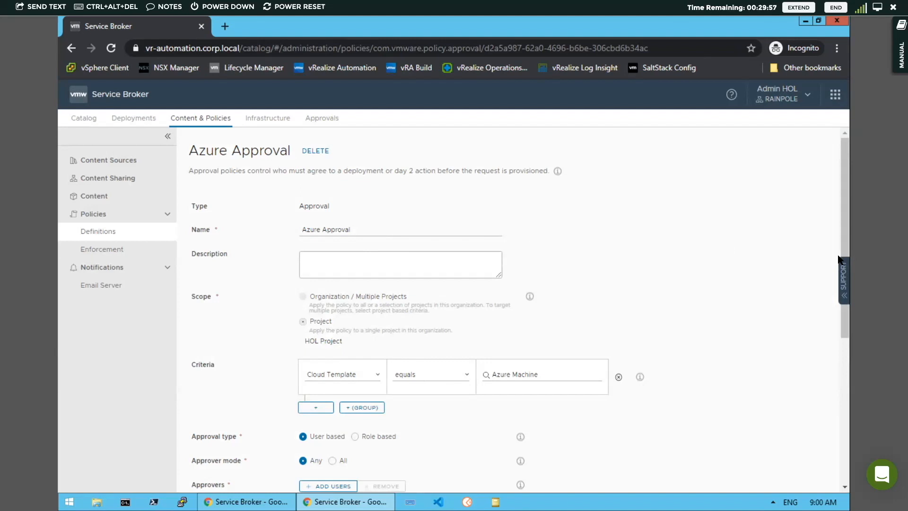
drag(845, 223, 847, 294)
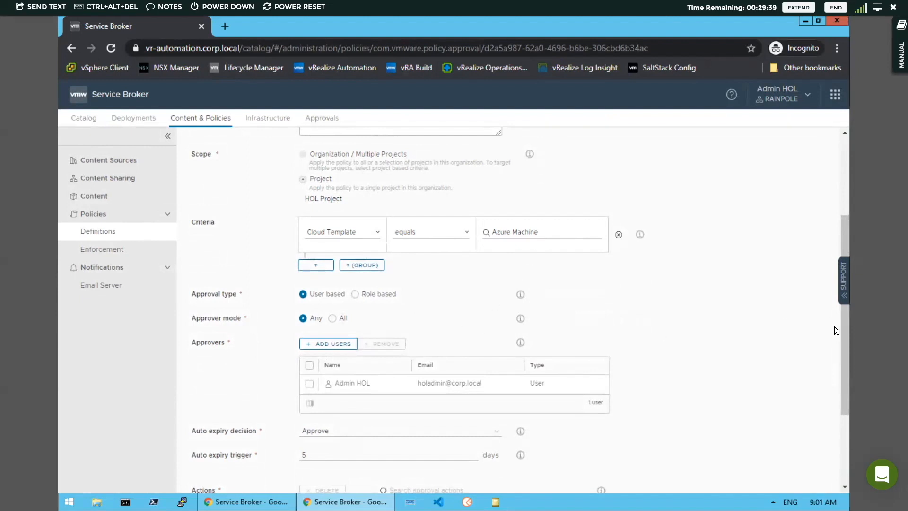
drag(847, 337, 850, 375)
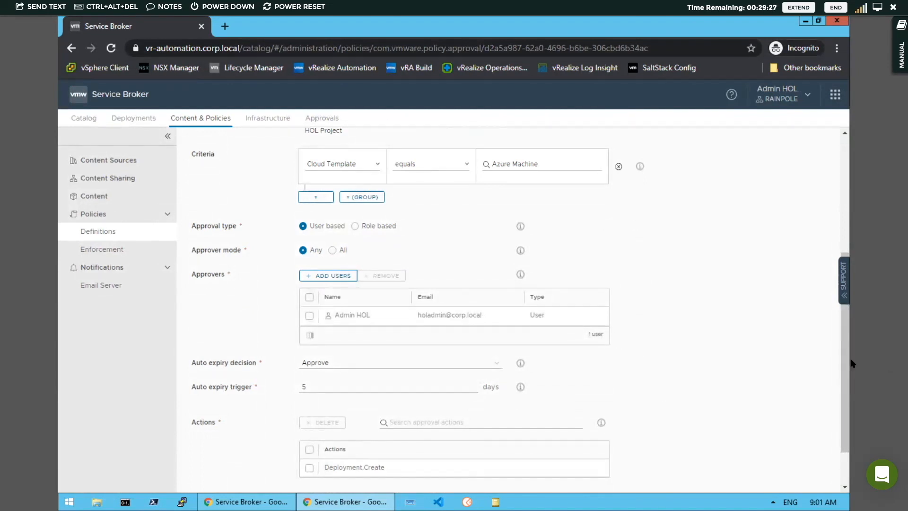
scroll(844, 336, up, 4)
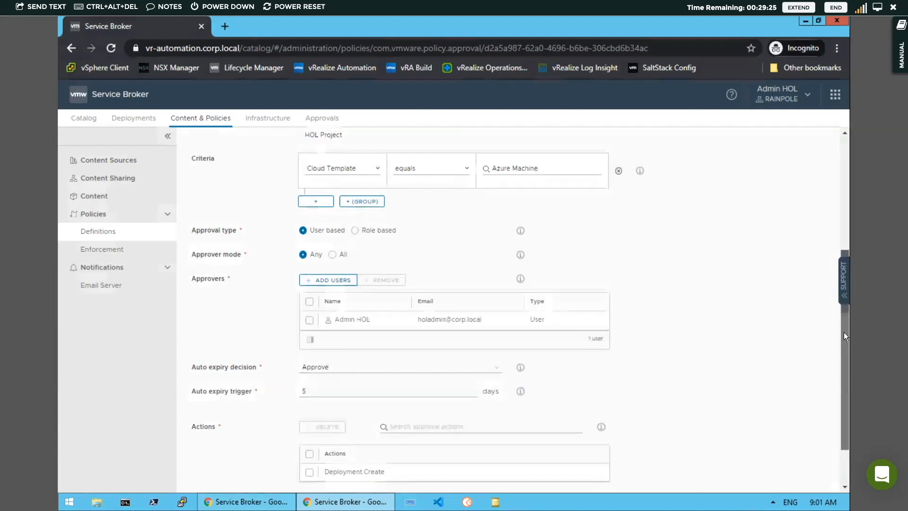
scroll(844, 339, down, 3)
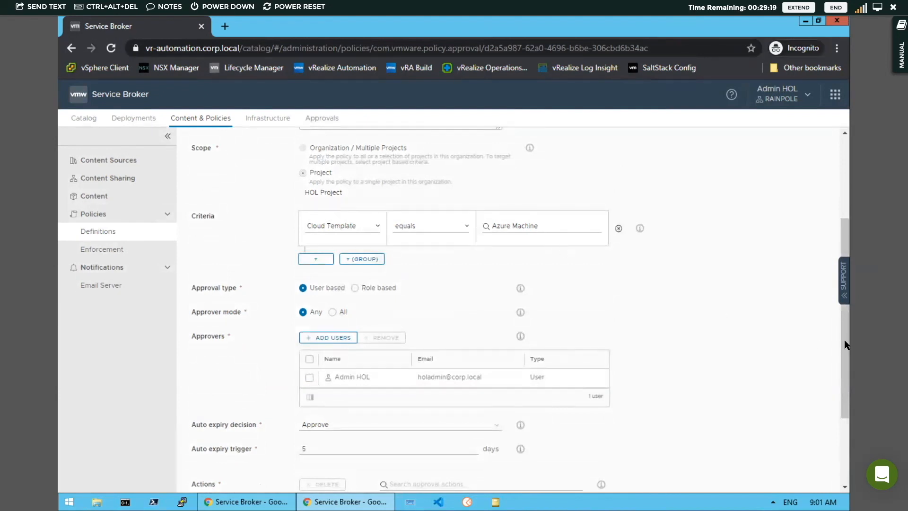
- Confirm the Auto expiry decision stays Approve, then cancel without saving
drag(845, 340, 845, 417)
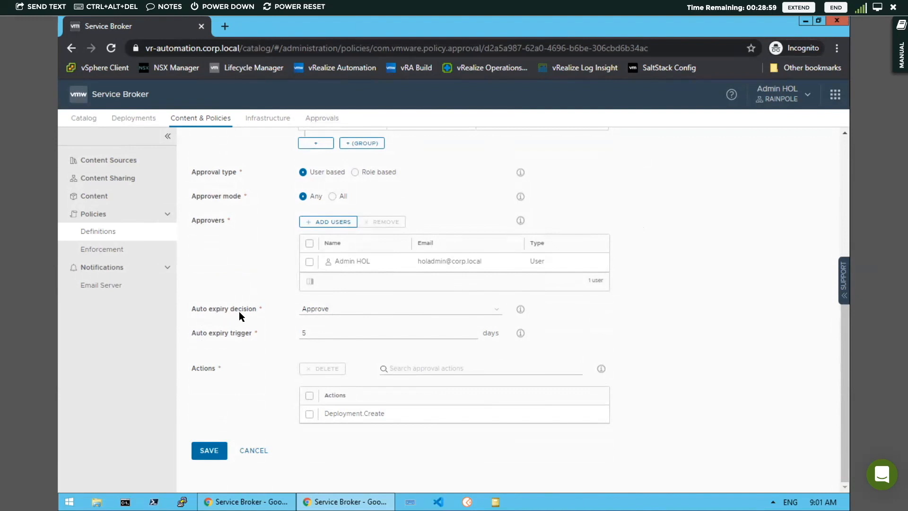
click(499, 312)
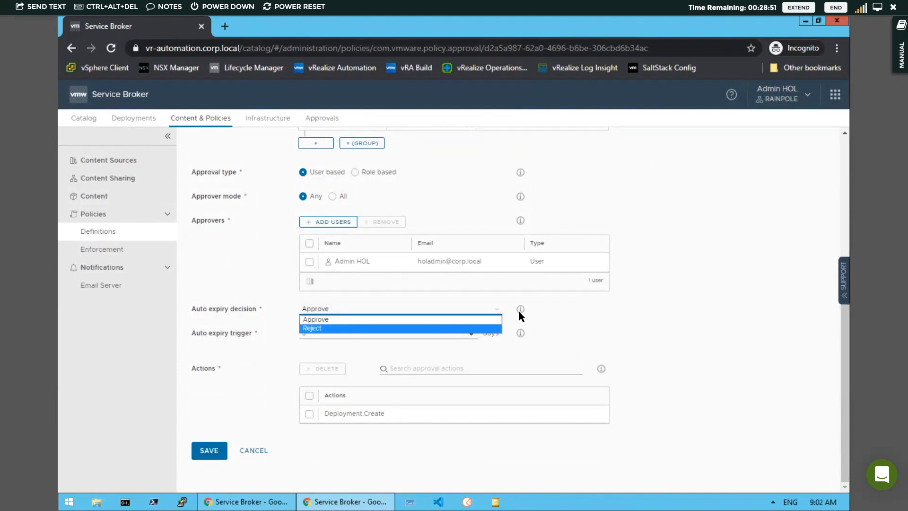
click(492, 320)
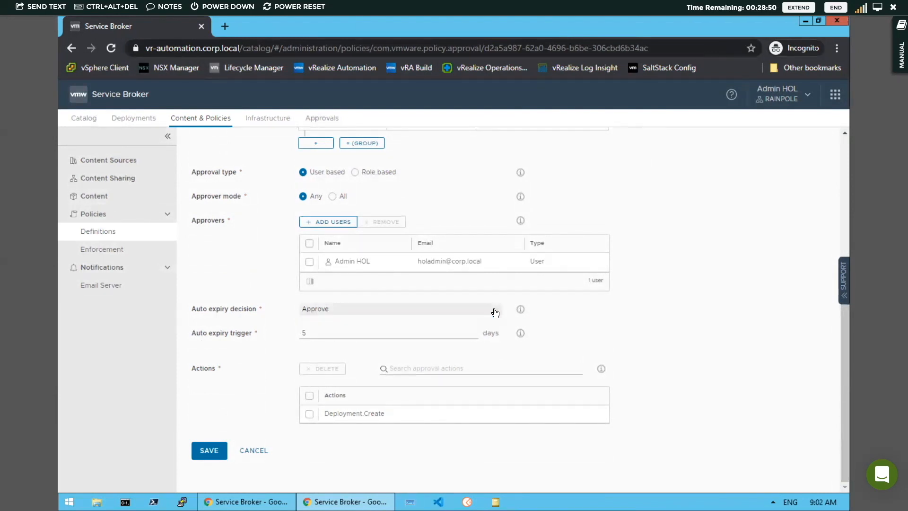
click(258, 451)
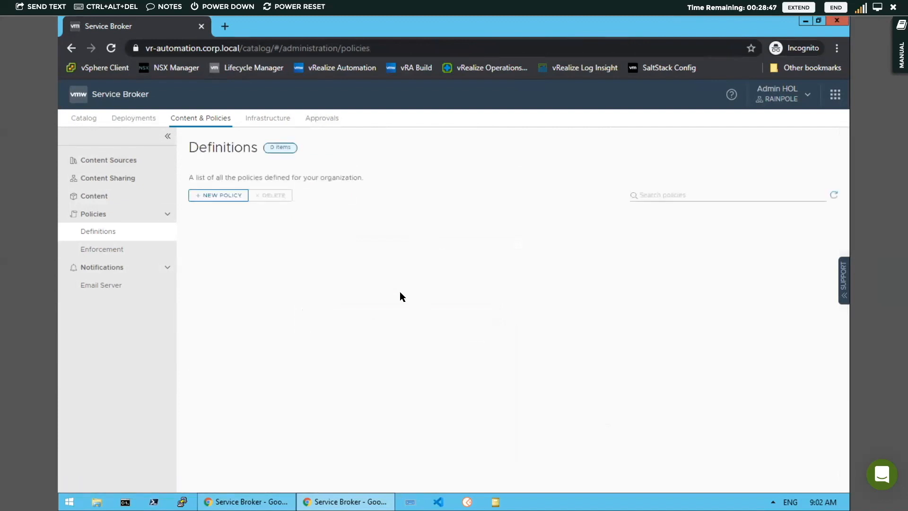
- Open Approvals and review the My First Azure Deployment.Create request and its approve/reject actions
click(323, 119)
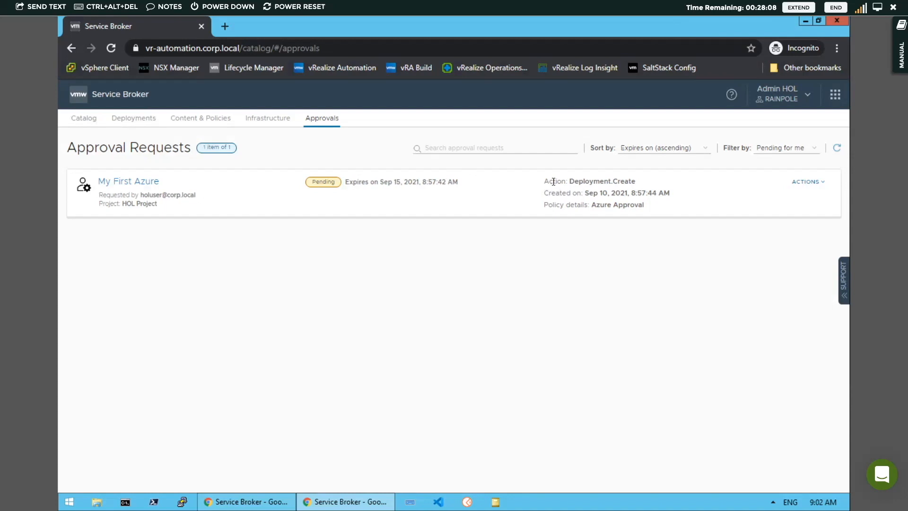
double_click(572, 181)
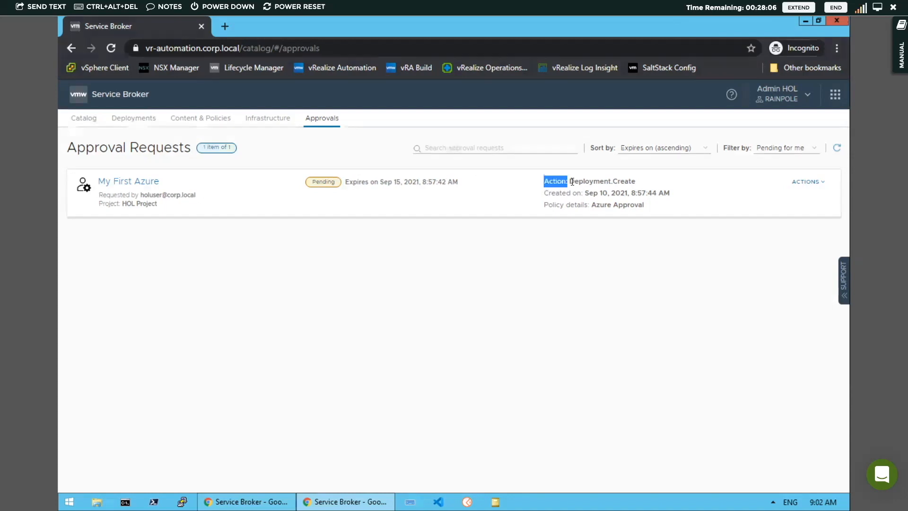
click(640, 181)
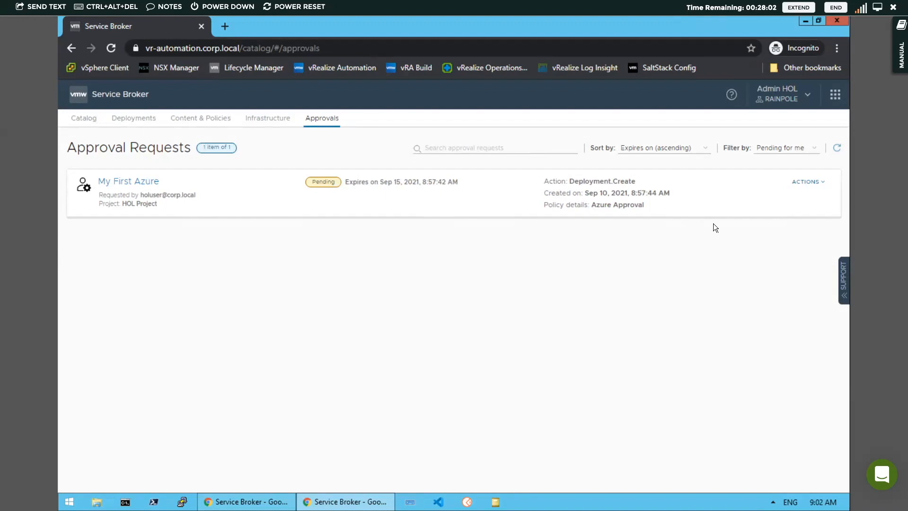
drag(588, 204, 665, 206)
click(624, 208)
click(816, 183)
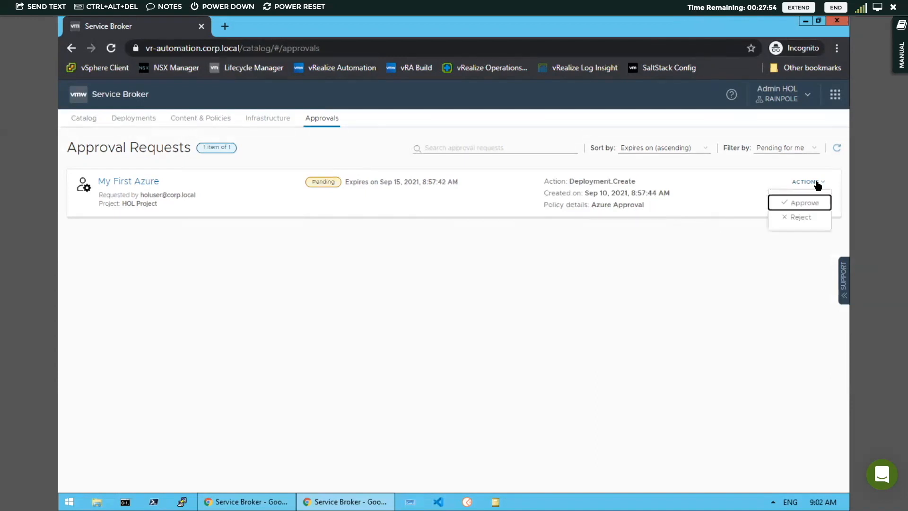
- Reject the My First Azure request with the comment 'Not enough detail provided'
click(801, 217)
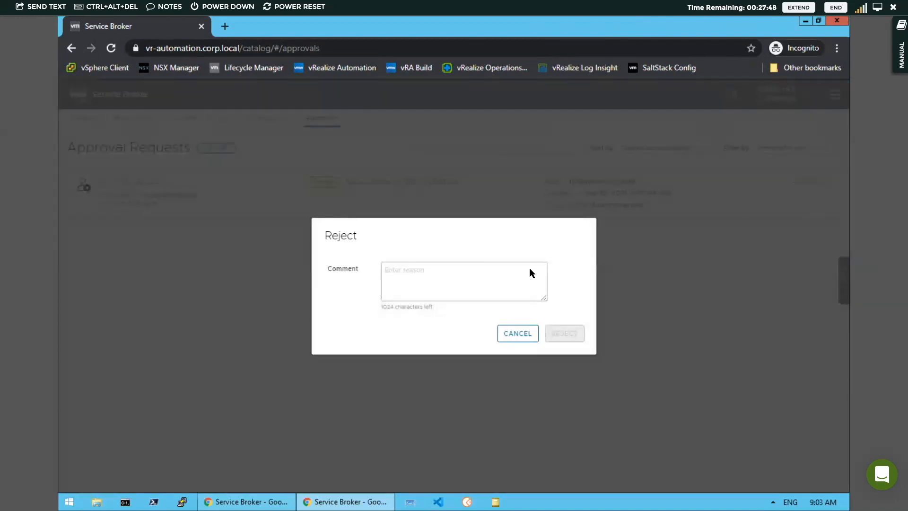
click(395, 269)
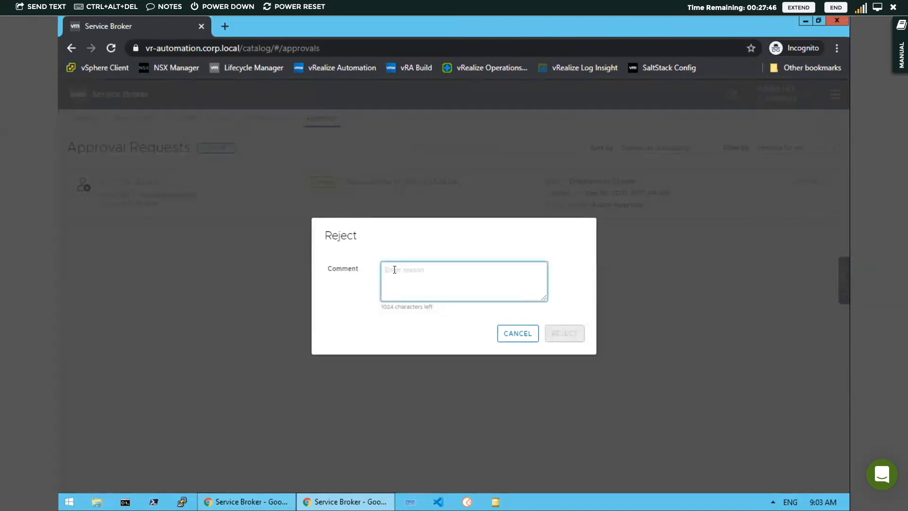
text(No)
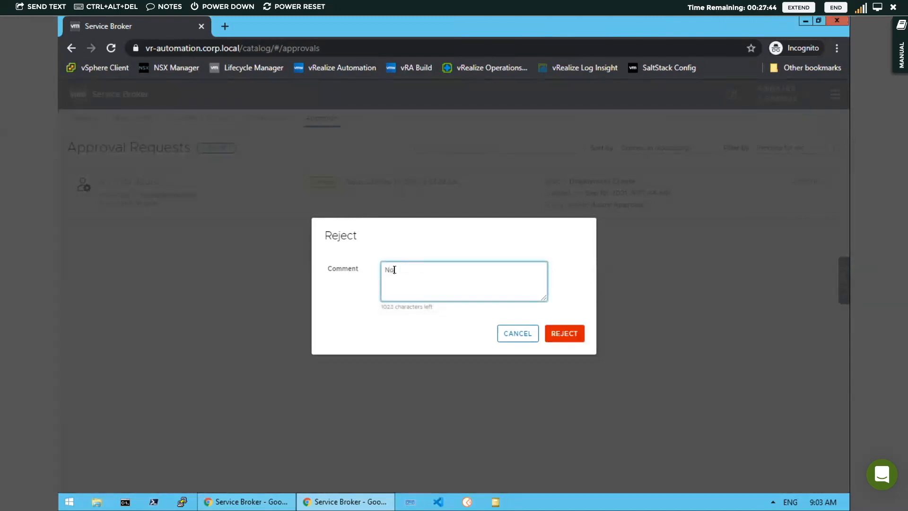
text(t enough detail provided)
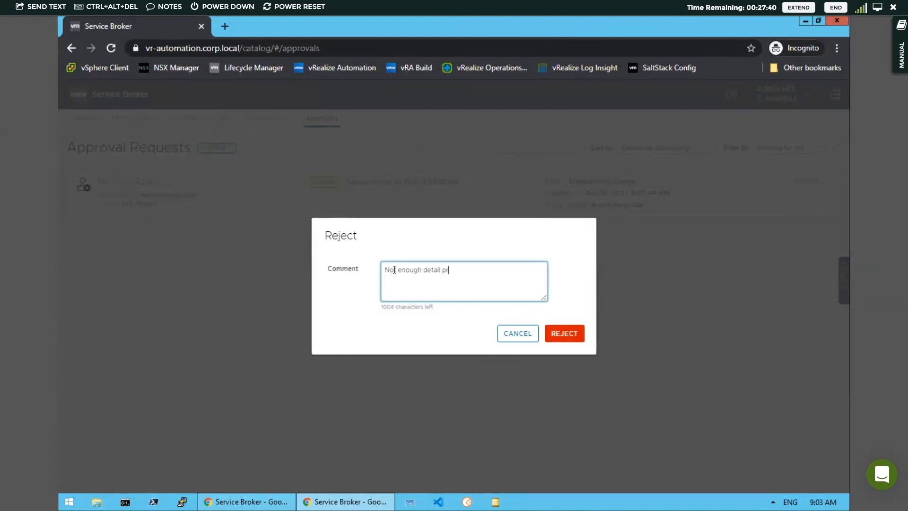
click(577, 337)
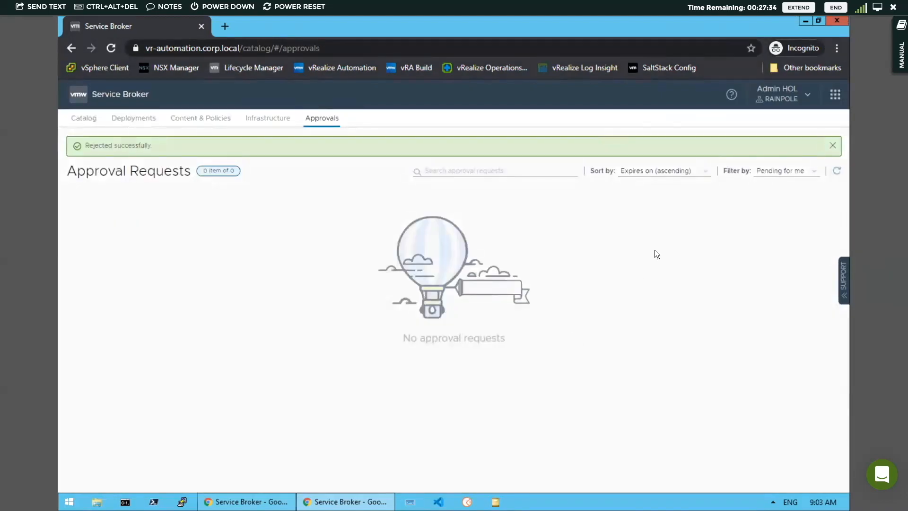
- Close the approver window, refresh My First Azure, then return to the Deployments list
click(837, 21)
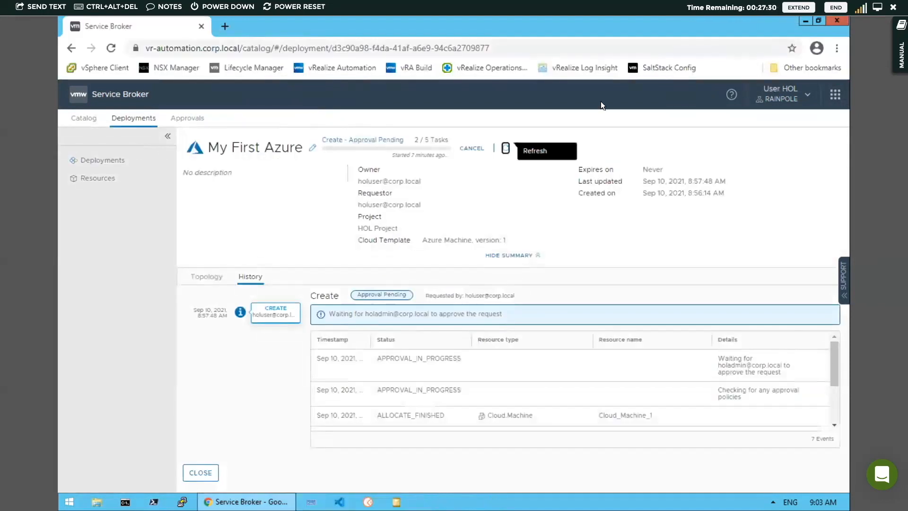
click(506, 149)
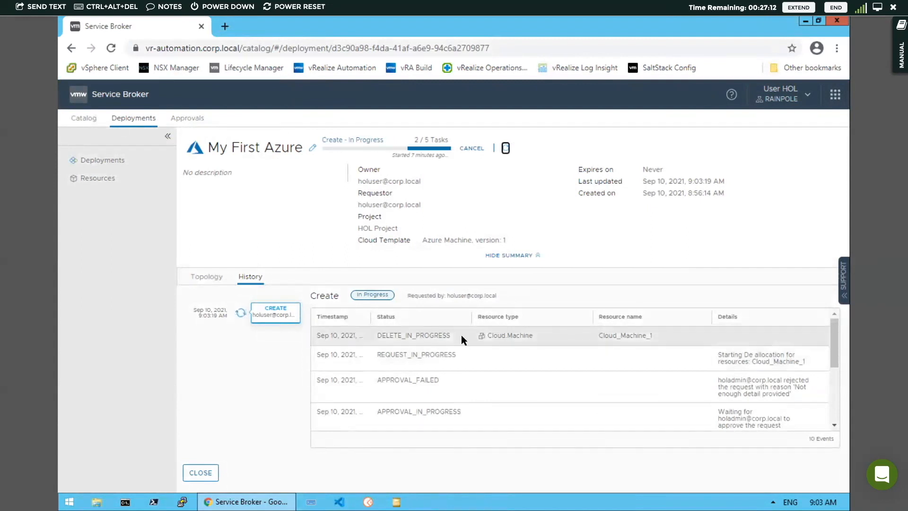
click(506, 149)
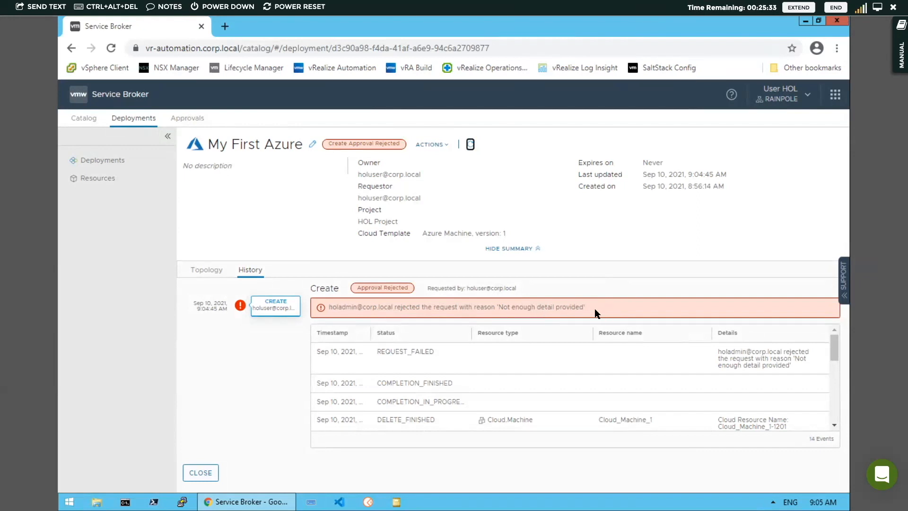
click(136, 120)
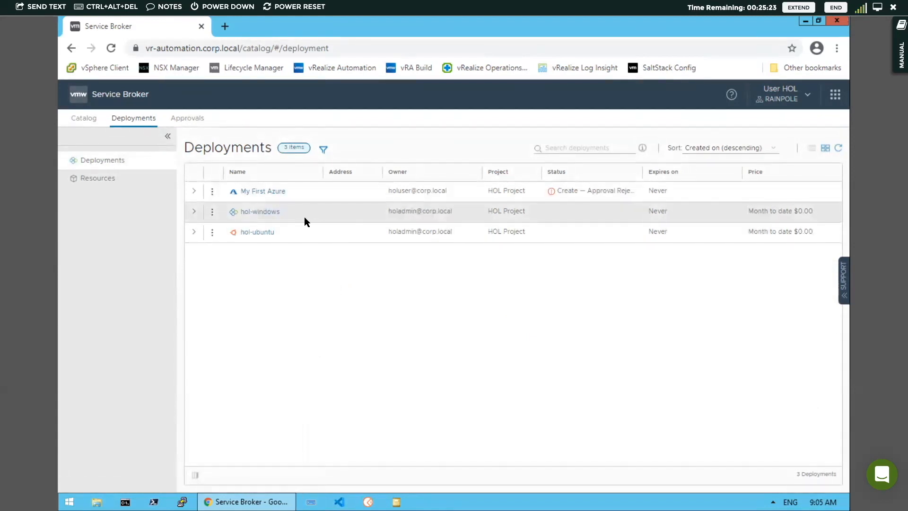
- Expand hol-windows to show its machine and network, and view its Actions menu
click(194, 212)
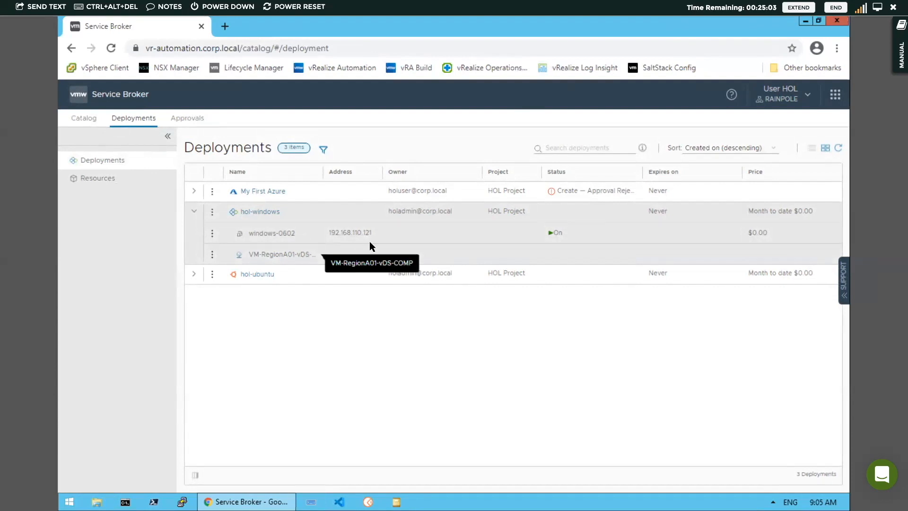
click(213, 213)
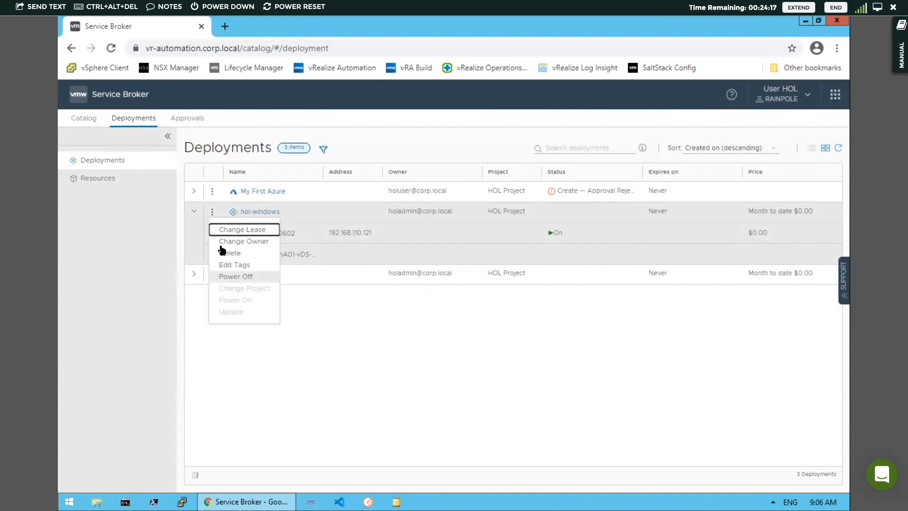
- Browse the windows-0602 machine's actions menu, then collapse hol-windows back to three deployments
click(319, 215)
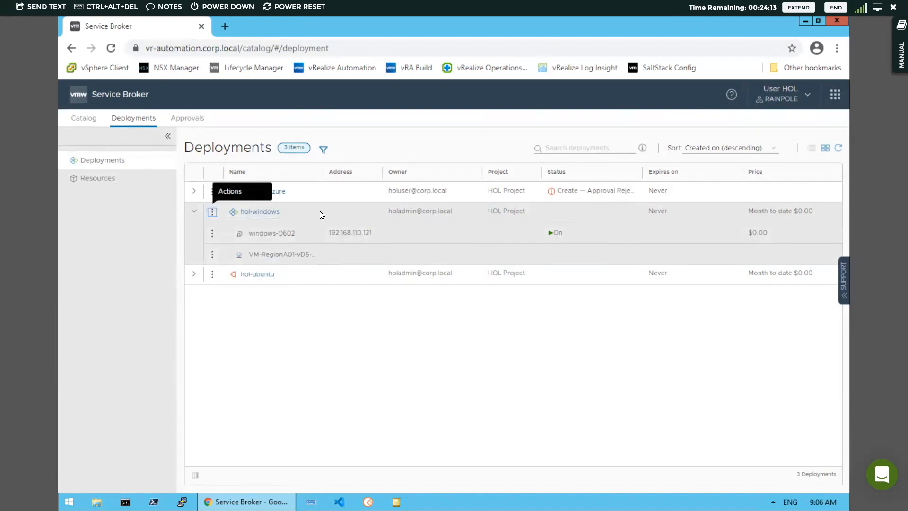
click(211, 234)
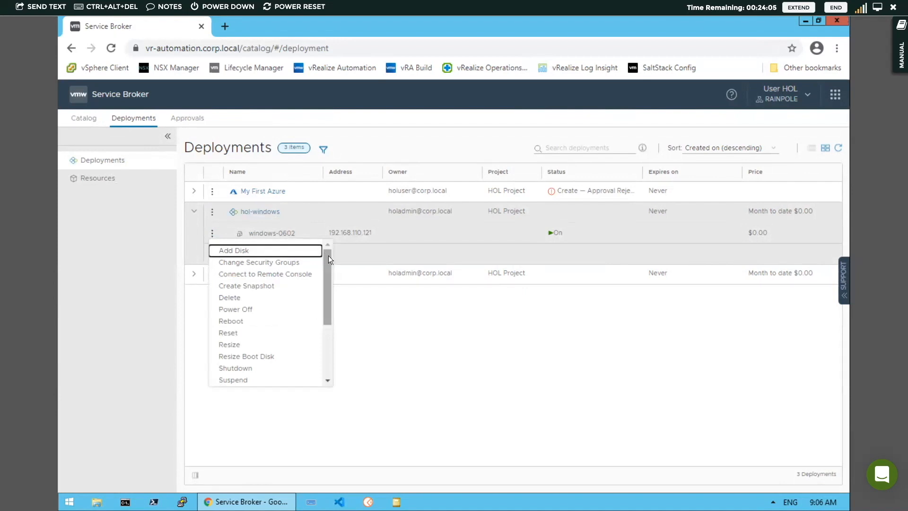
drag(328, 255, 331, 337)
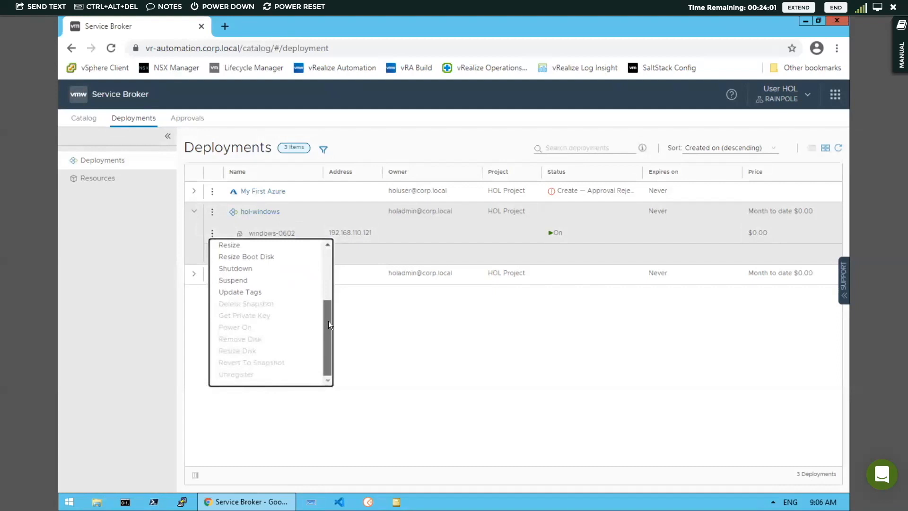
drag(330, 292, 326, 250)
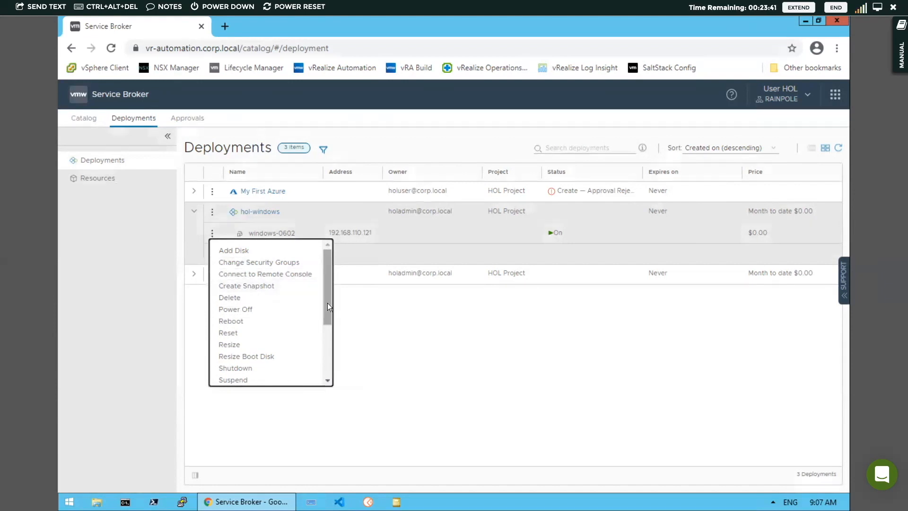
scroll(328, 349, down, 2)
click(407, 341)
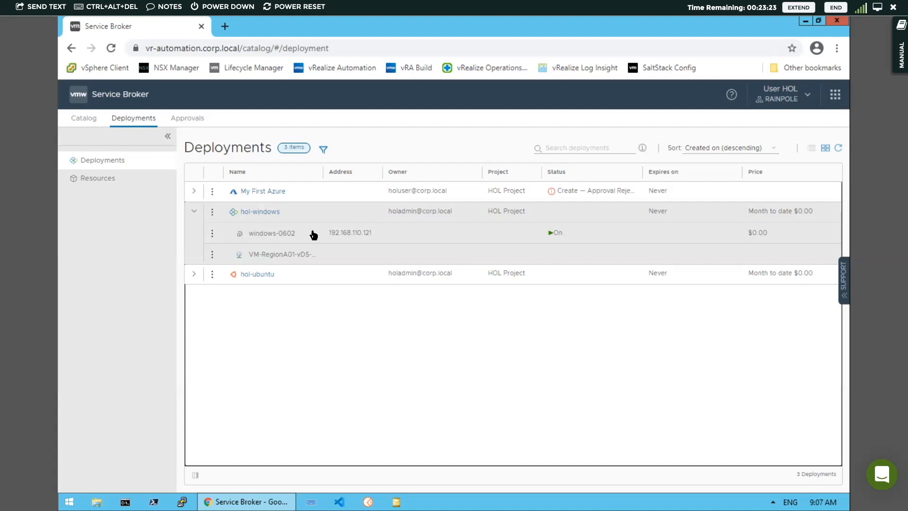
click(194, 211)
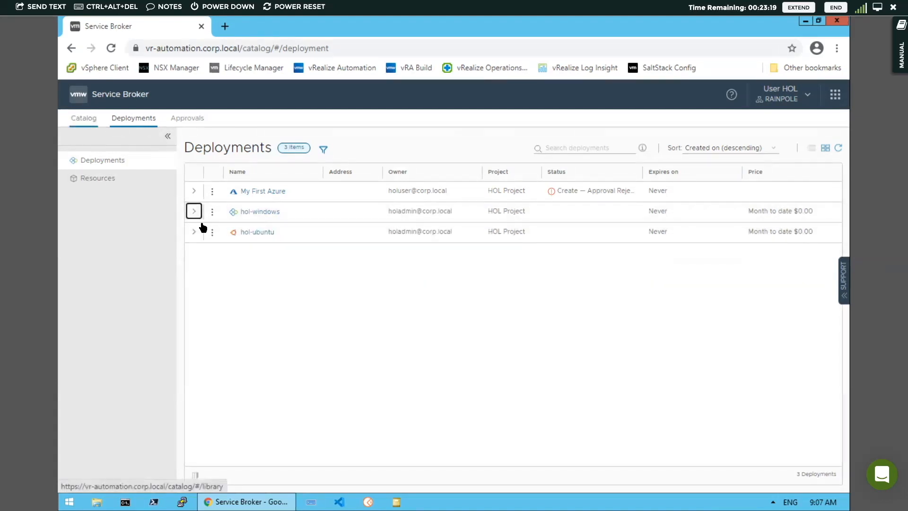
- Open hol-windows details, inspect the windows and Cloud_vSphere_Network_1 topology nodes, then view History
click(259, 213)
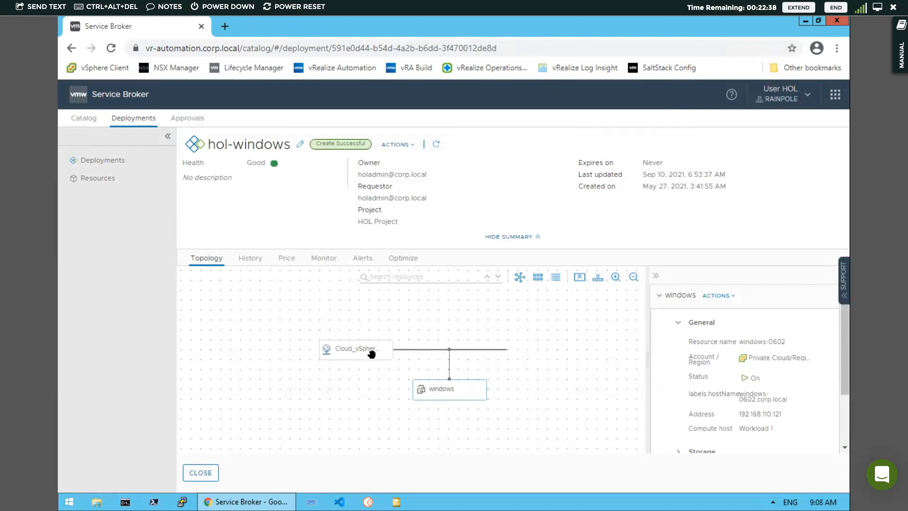
drag(465, 391, 459, 386)
click(450, 391)
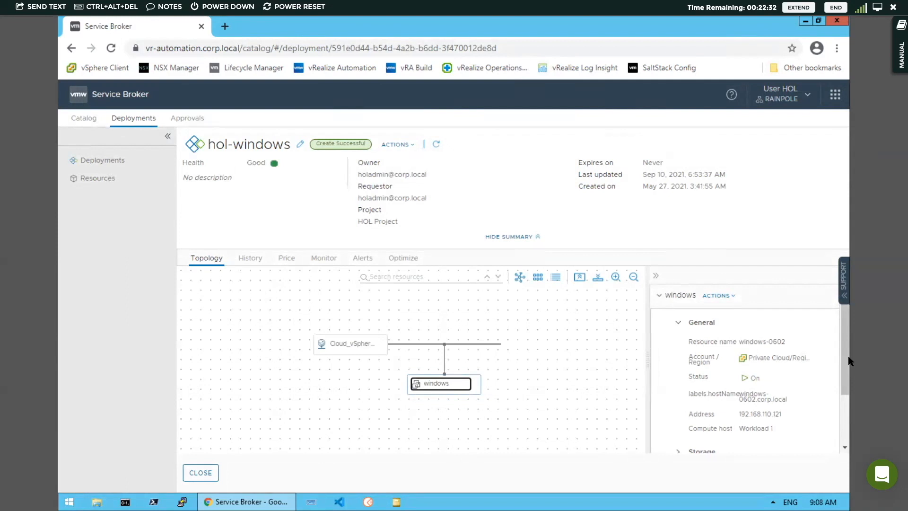
drag(845, 352, 846, 405)
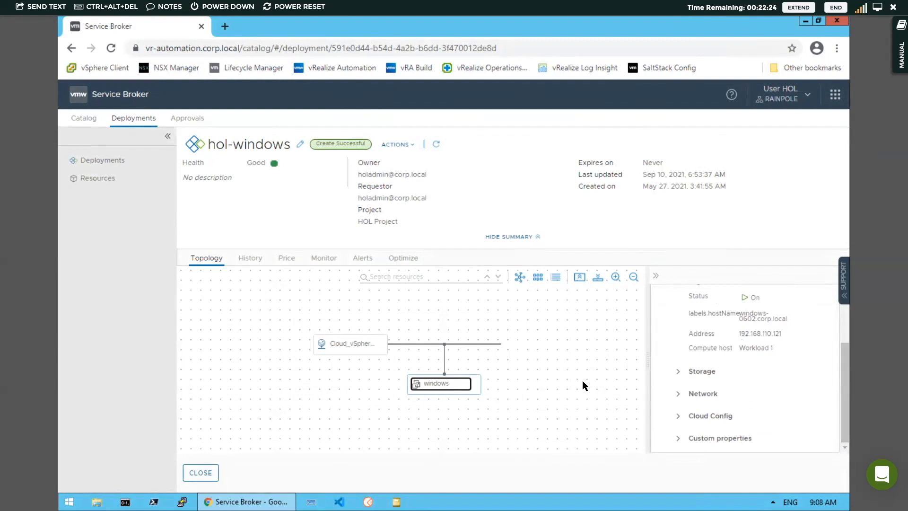
click(364, 347)
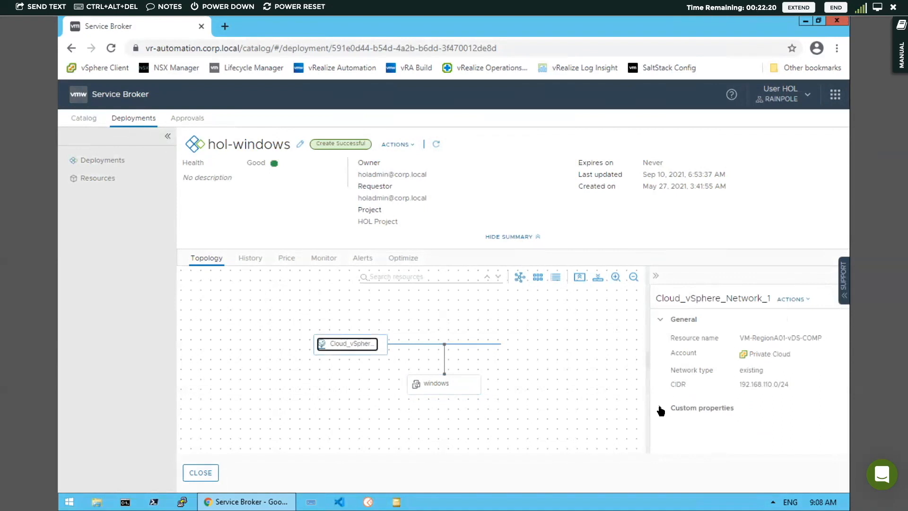
click(250, 261)
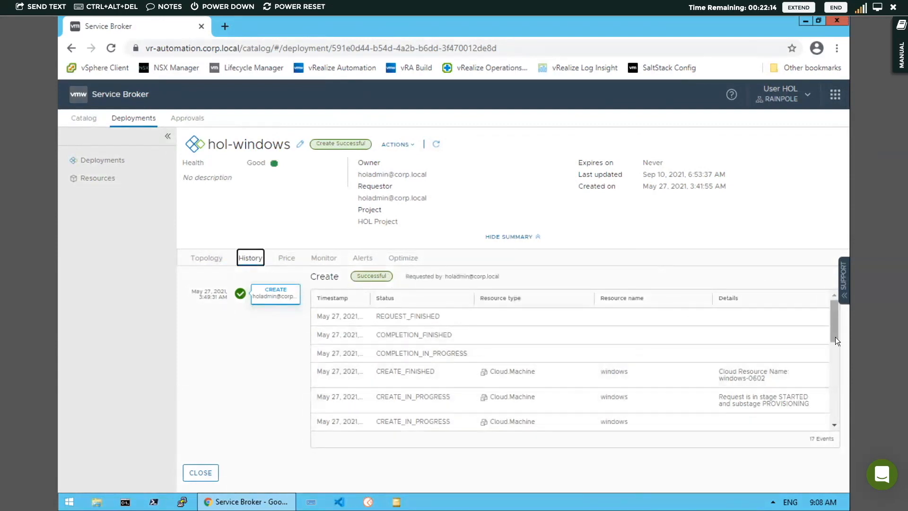
- Review hol-windows's Monitor metrics and Alerts, ending on Optimize showing windows-0602 oversized
scroll(836, 337, down, 5)
scroll(833, 312, up, 5)
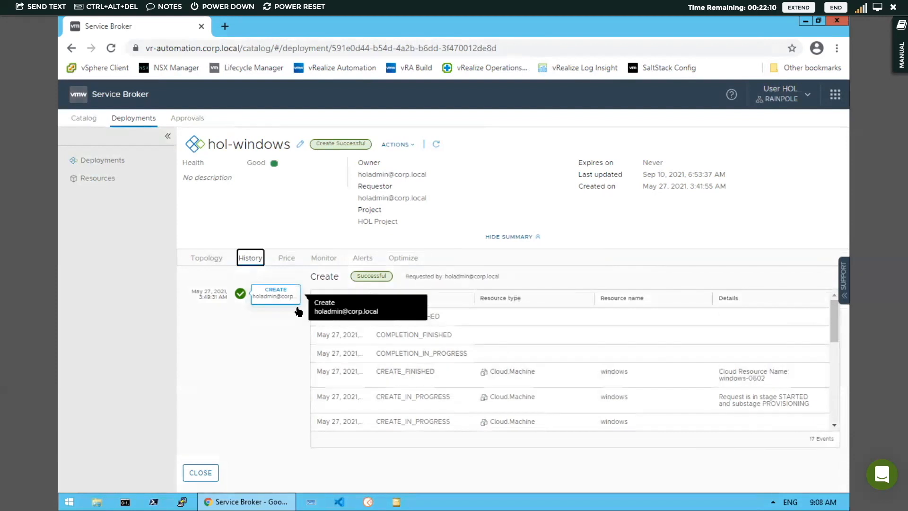
click(323, 260)
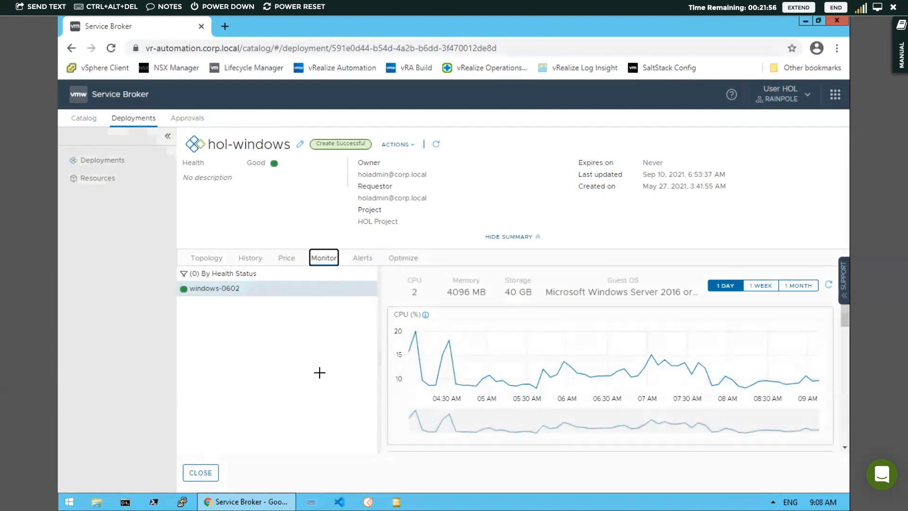
mouse_move(274, 163)
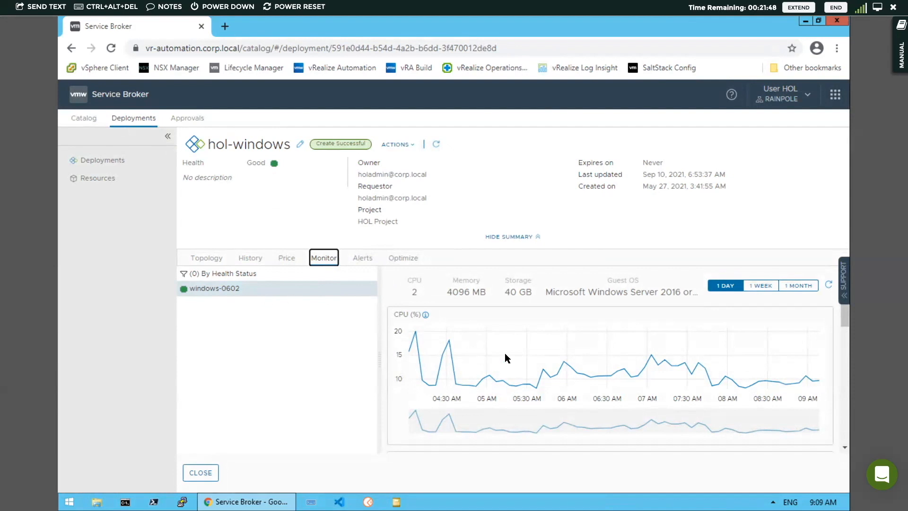
drag(845, 316, 843, 293)
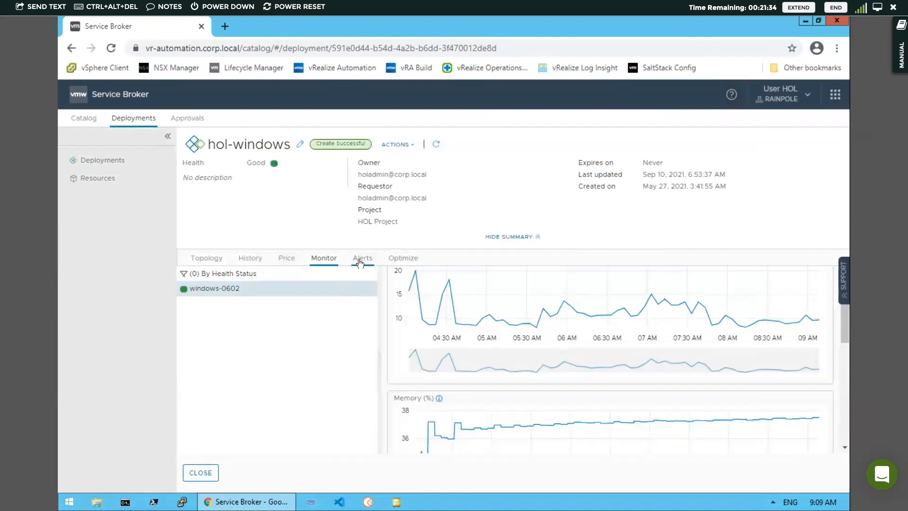
click(360, 259)
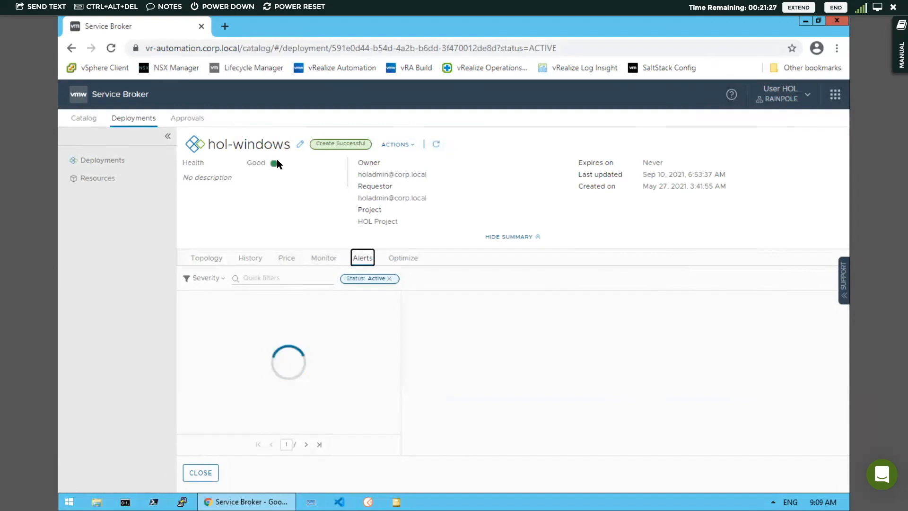
click(403, 258)
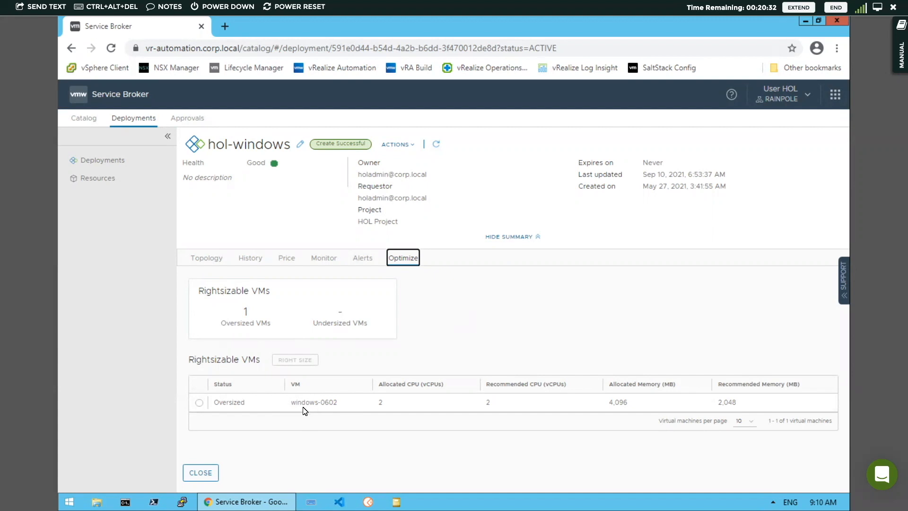
- Select windows-0602 (4,096 MB allocated, 2,048 MB recommended) for rightsizing and close the view
click(199, 403)
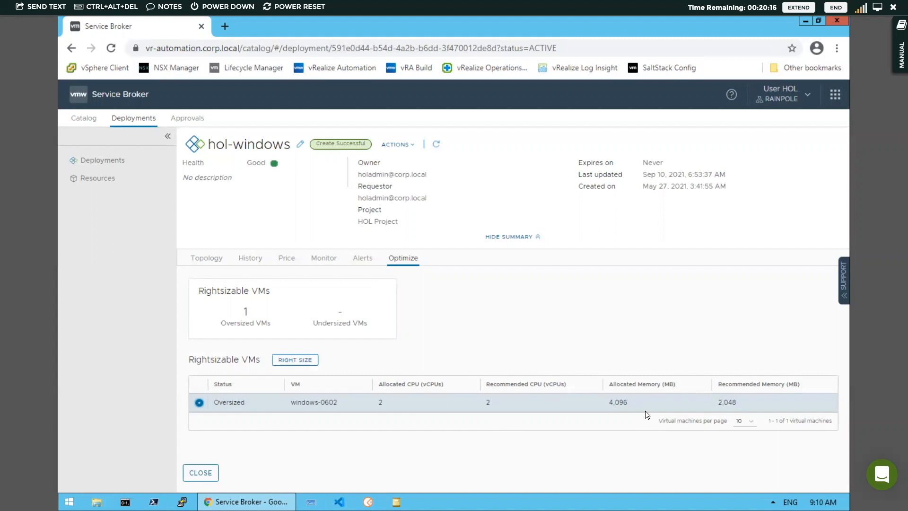
click(195, 474)
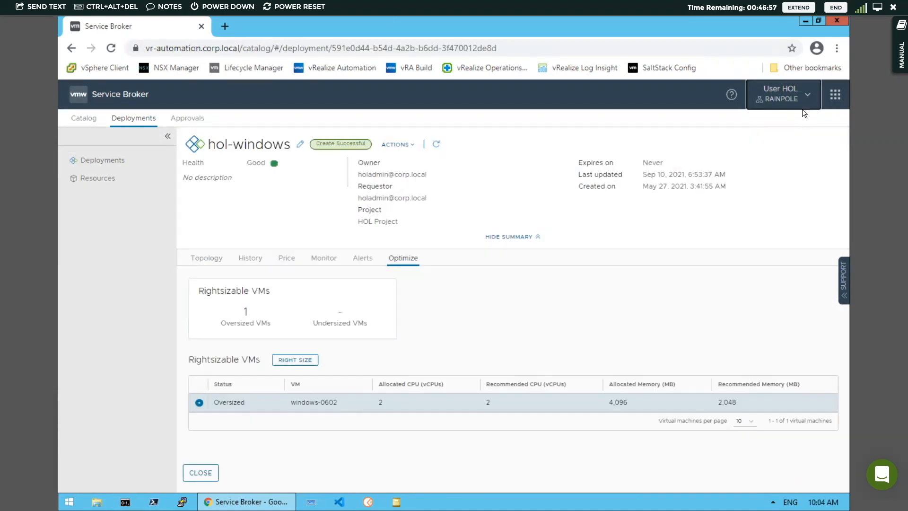
- Sign out and sign back in with the lab administrator's username and password
click(802, 105)
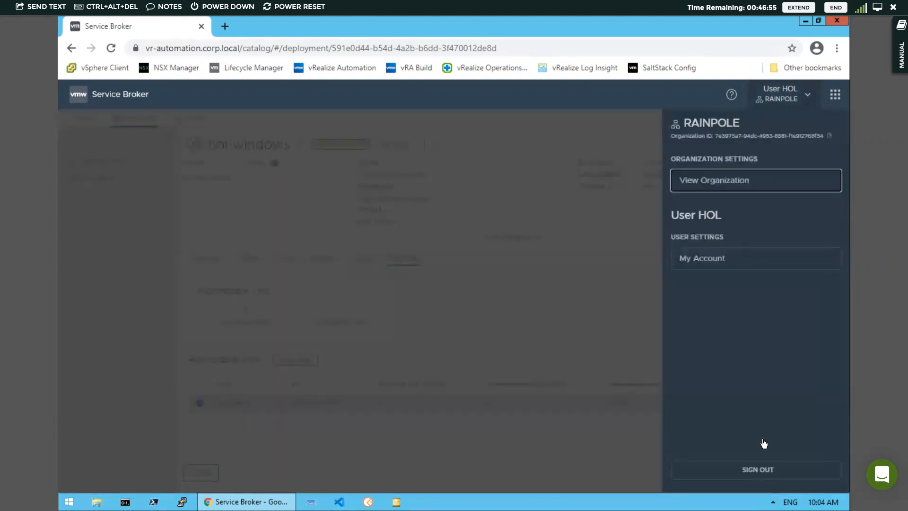
click(756, 469)
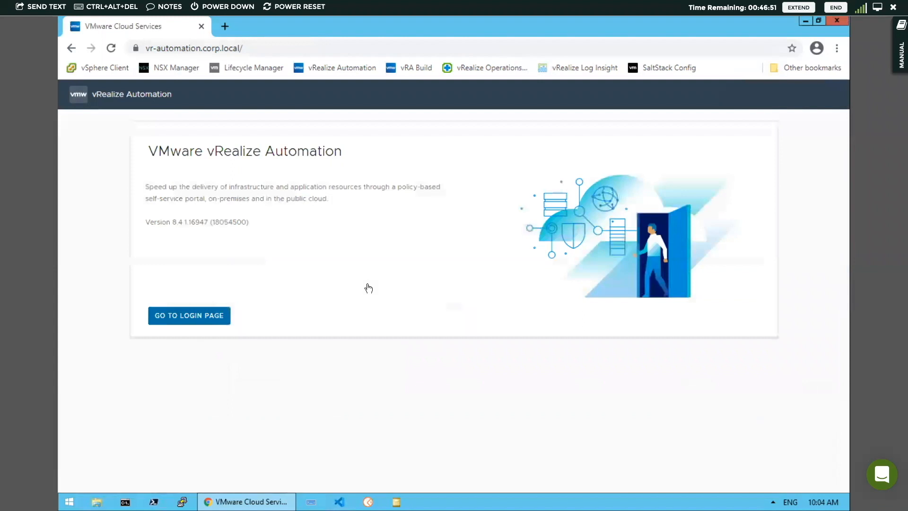
click(202, 317)
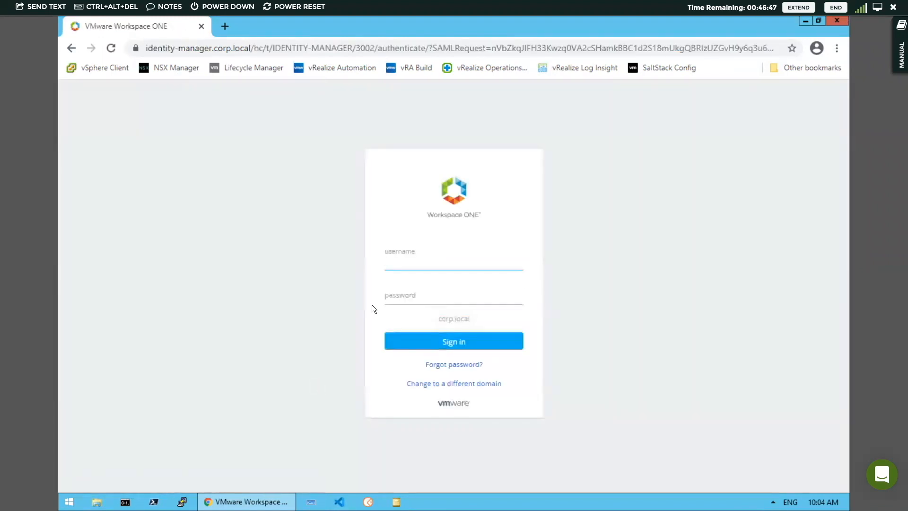
text(holadmin)
key(Tab)
text(VMware1!)
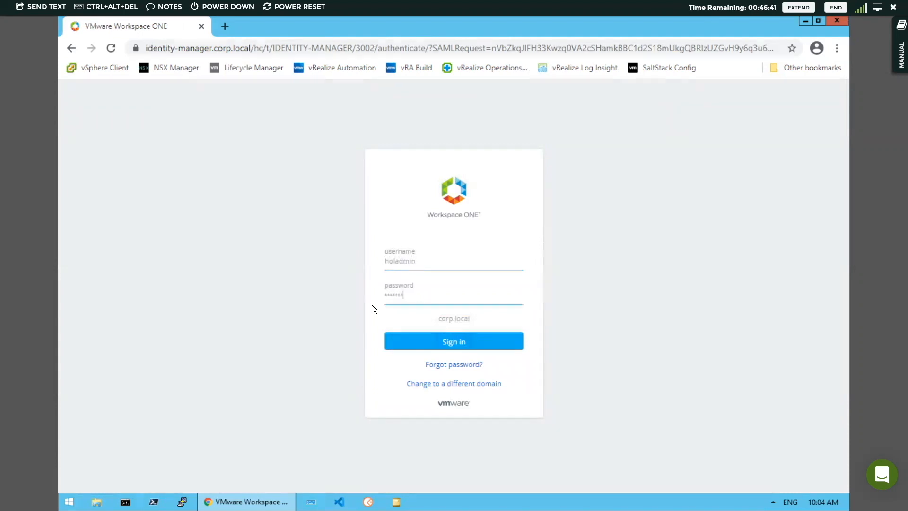
click(440, 339)
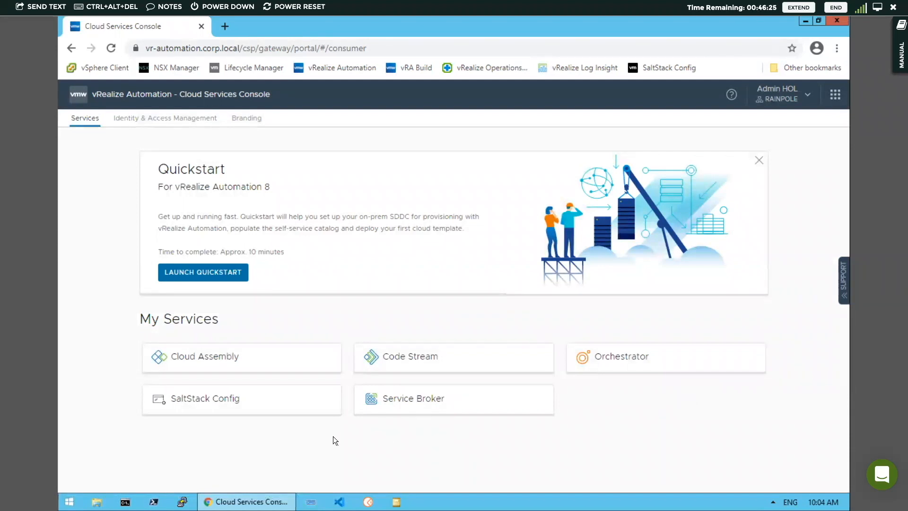
- Open Cloud Assembly's Design tab listing its 18 cloud templates
click(237, 357)
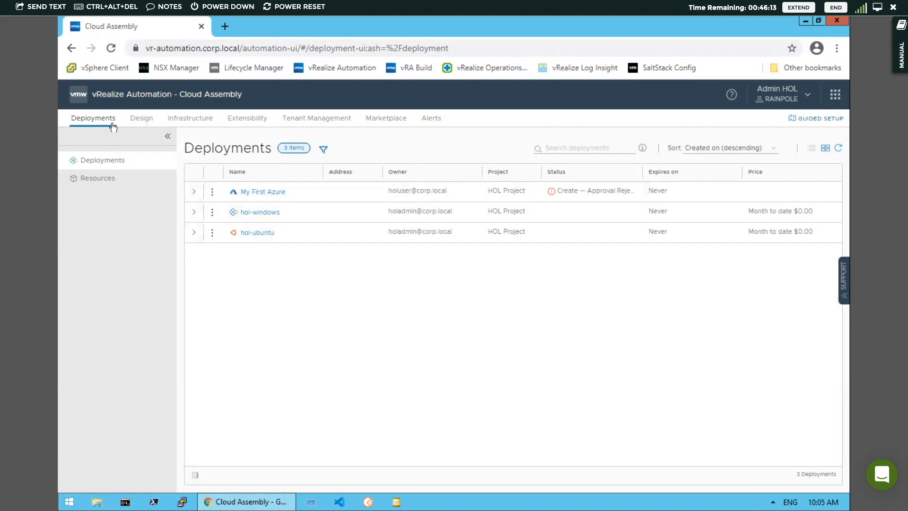
click(141, 118)
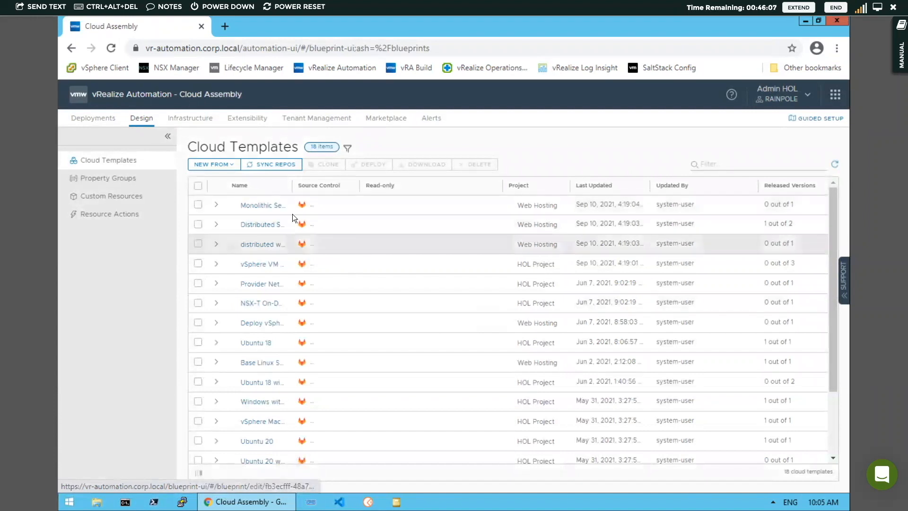
- Go from Infrastructure's Cloud Zones to the Extensibility Events log, which lists 39 recent events
click(184, 118)
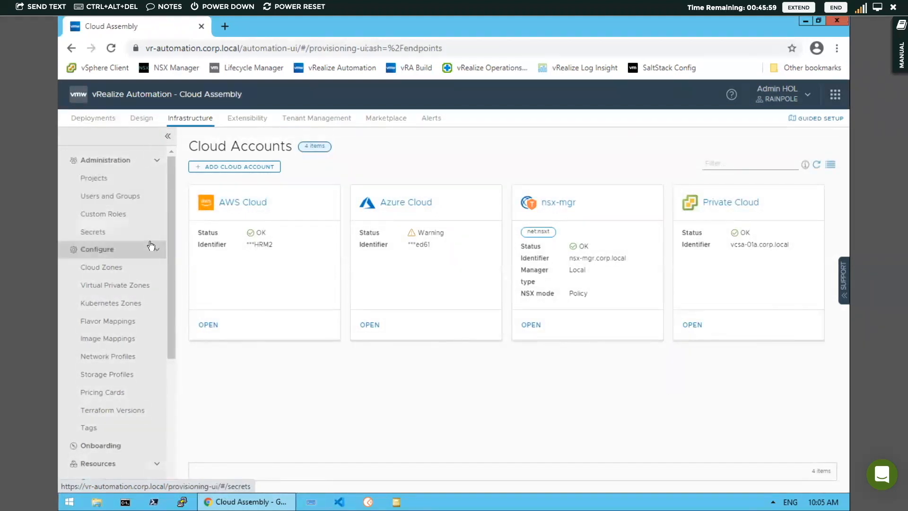
click(125, 273)
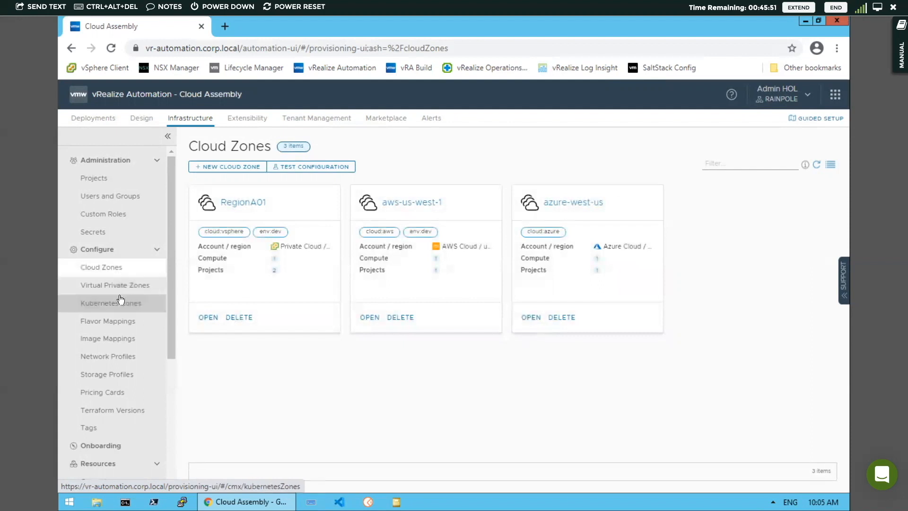
scroll(123, 298, down, 4)
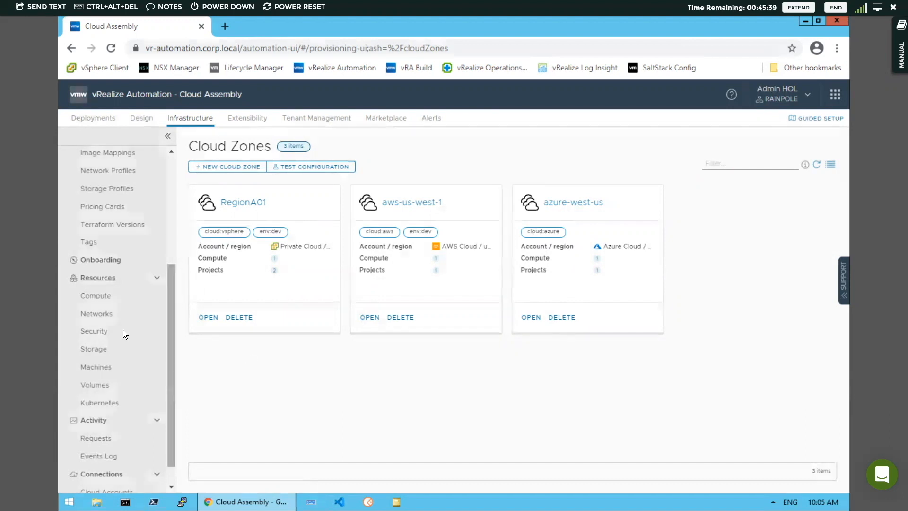
scroll(123, 331, down, 1)
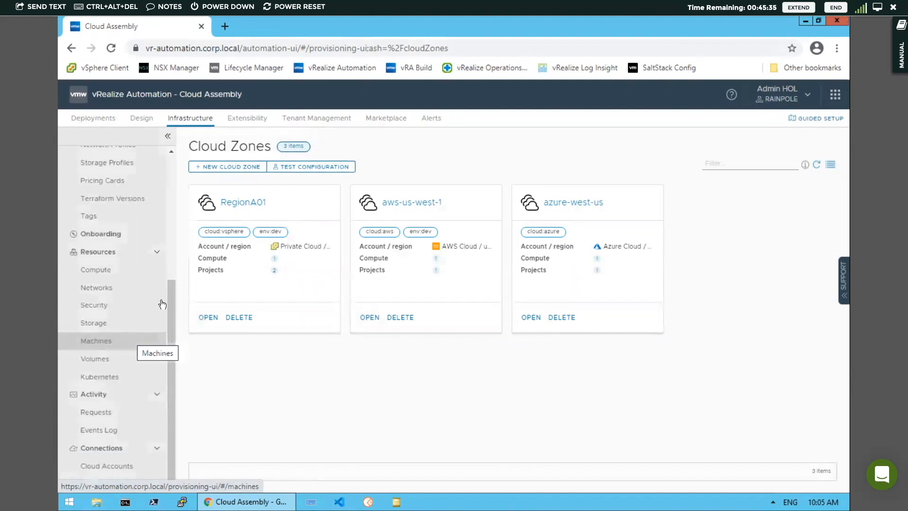
click(250, 121)
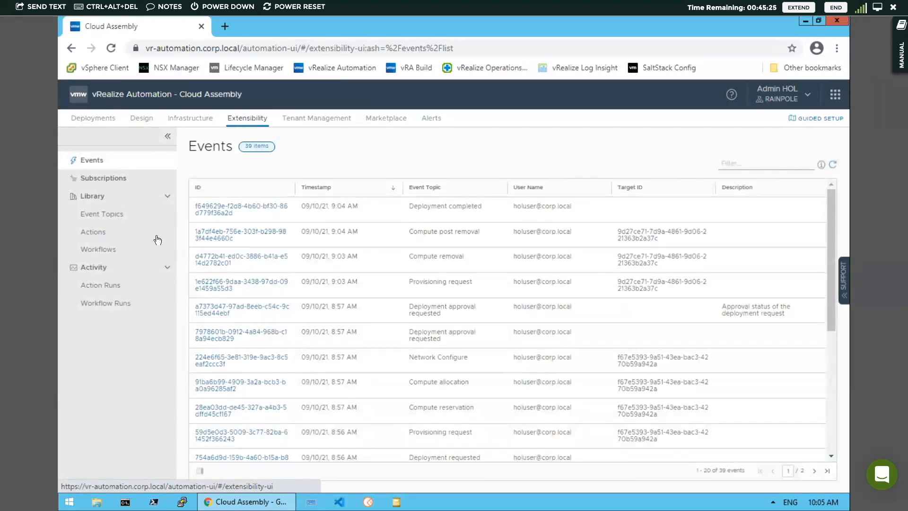
- Browse Extensibility's Event Topics and Workflows libraries, ending on the Design area's Cloud Templates list
click(107, 217)
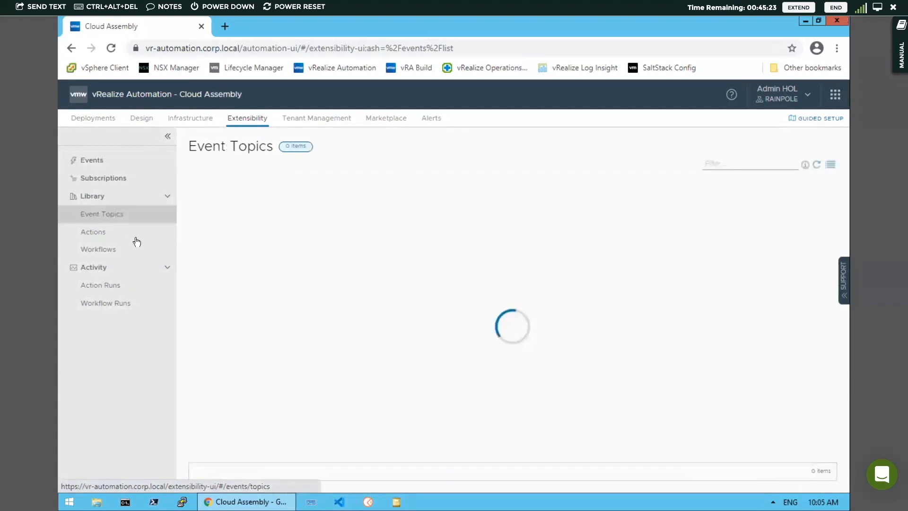
click(111, 254)
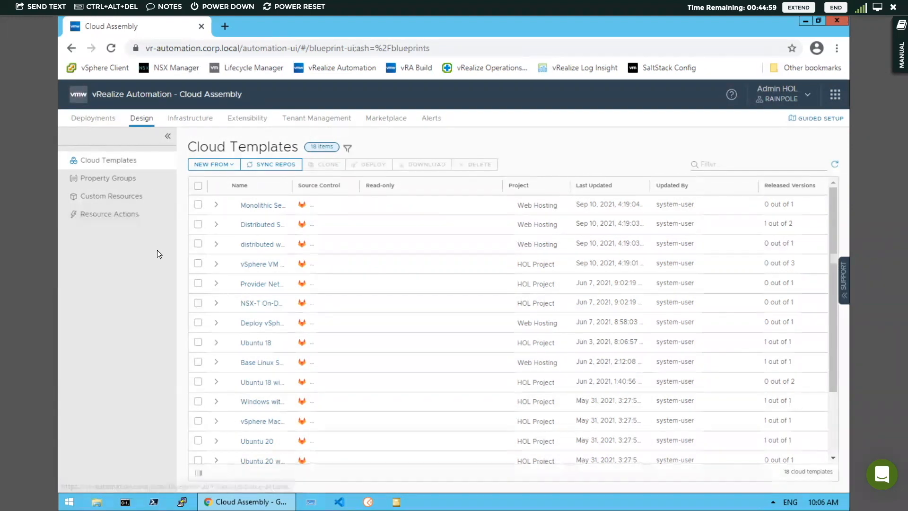
- Create a blank-canvas cloud template named 'My First App' in HOL Project
click(232, 164)
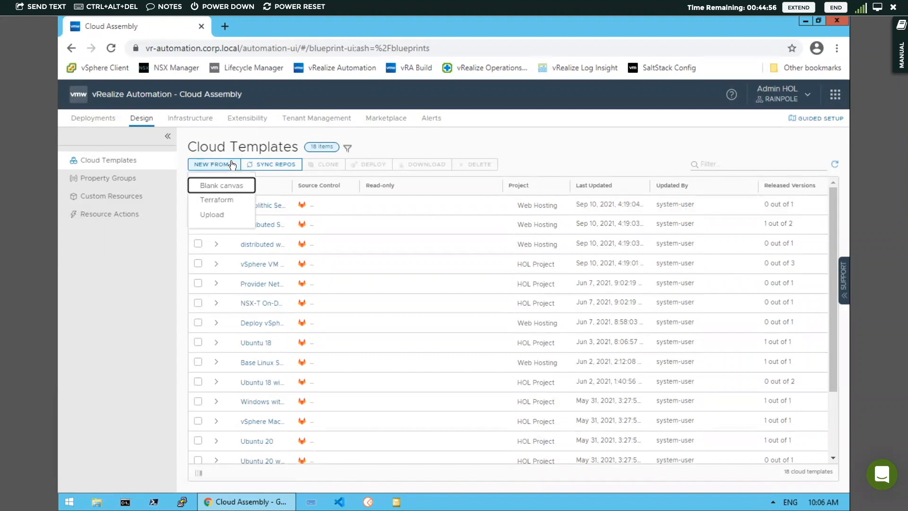
click(236, 186)
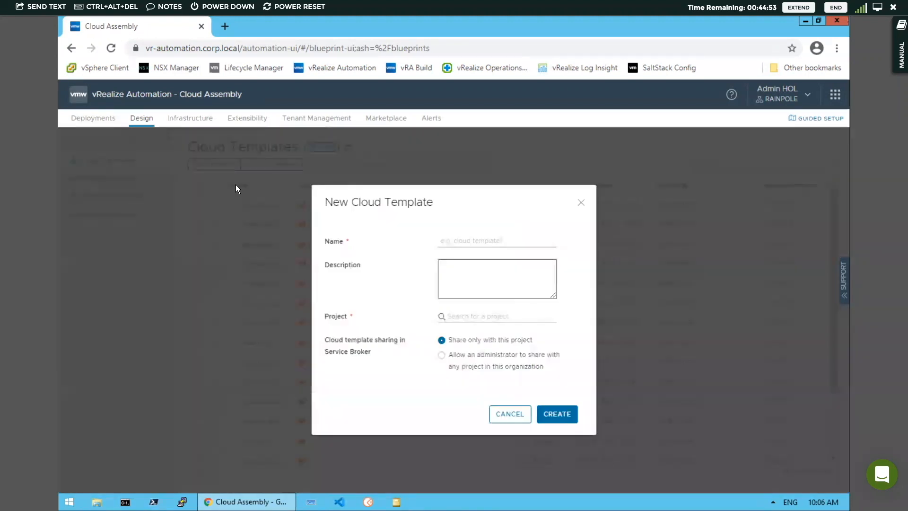
click(455, 240)
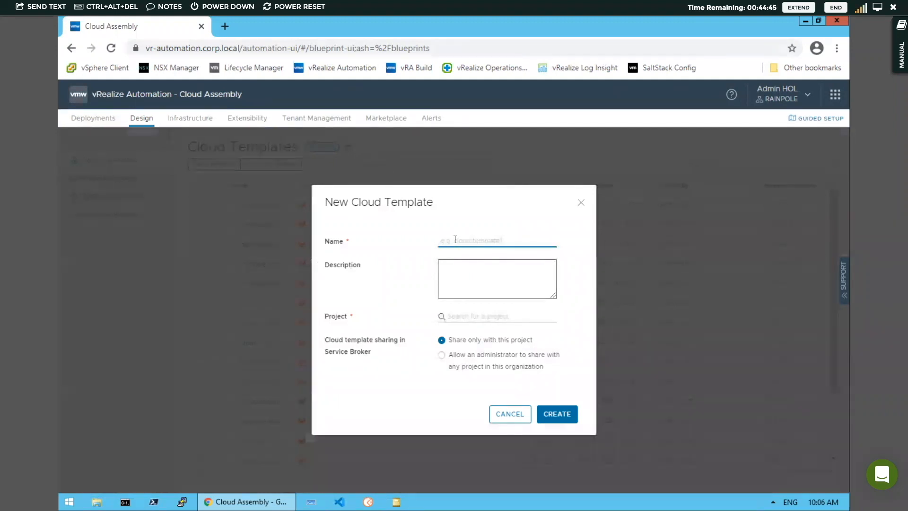
text(My First App)
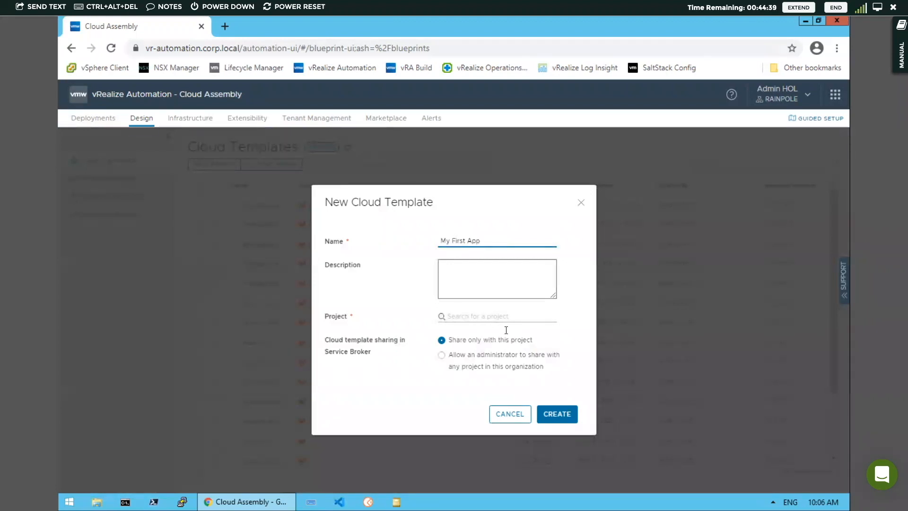
click(488, 314)
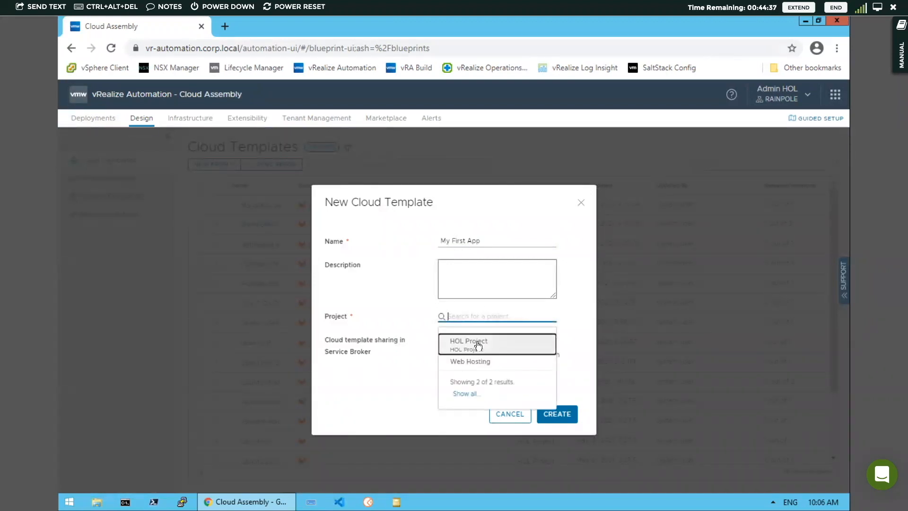
click(477, 344)
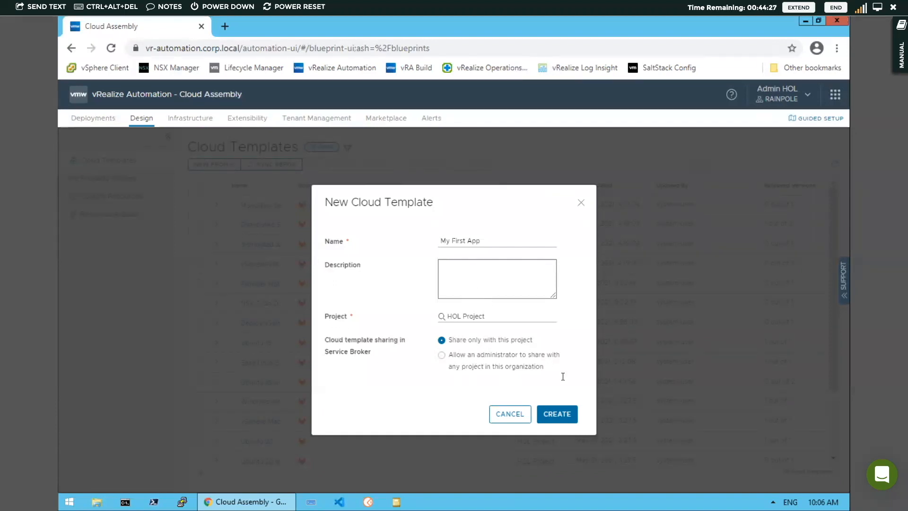
click(559, 415)
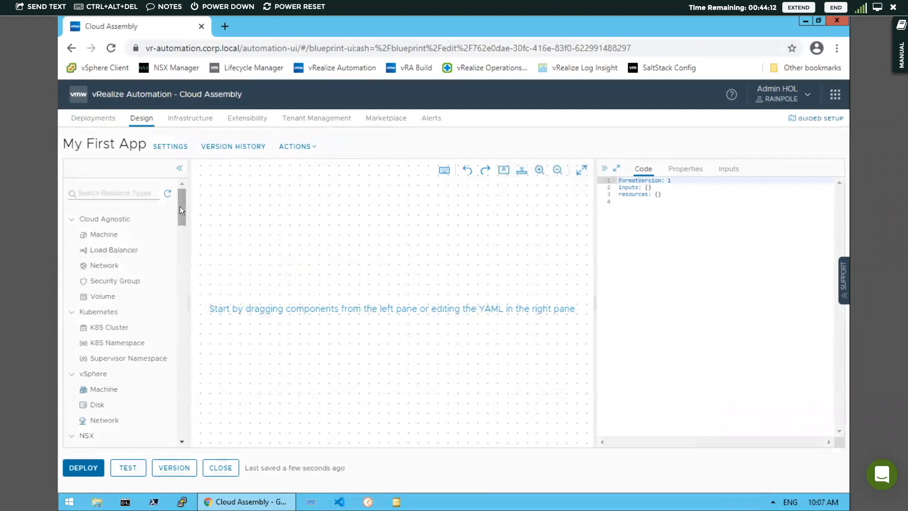
mouse_move(180, 213)
mouse_down()
mouse_move(180, 237)
mouse_move(179, 194)
mouse_move(178, 220)
mouse_up()
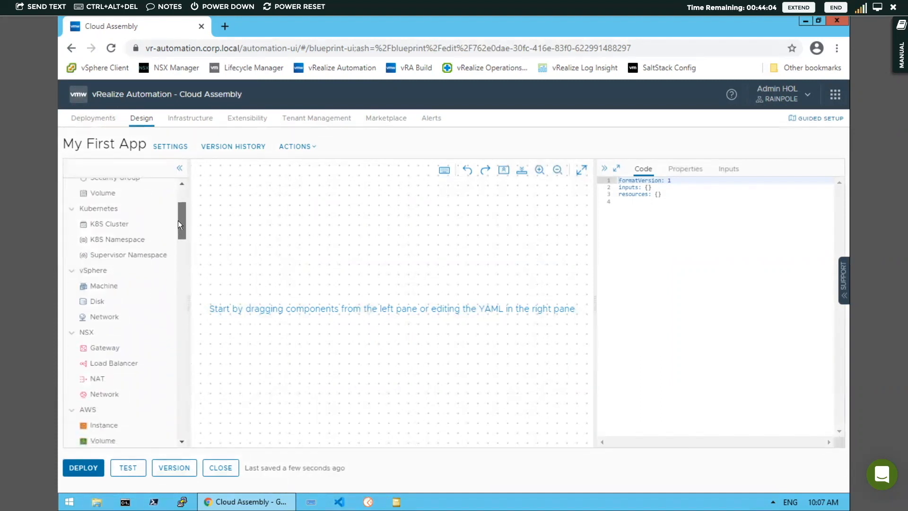
drag(181, 217, 178, 230)
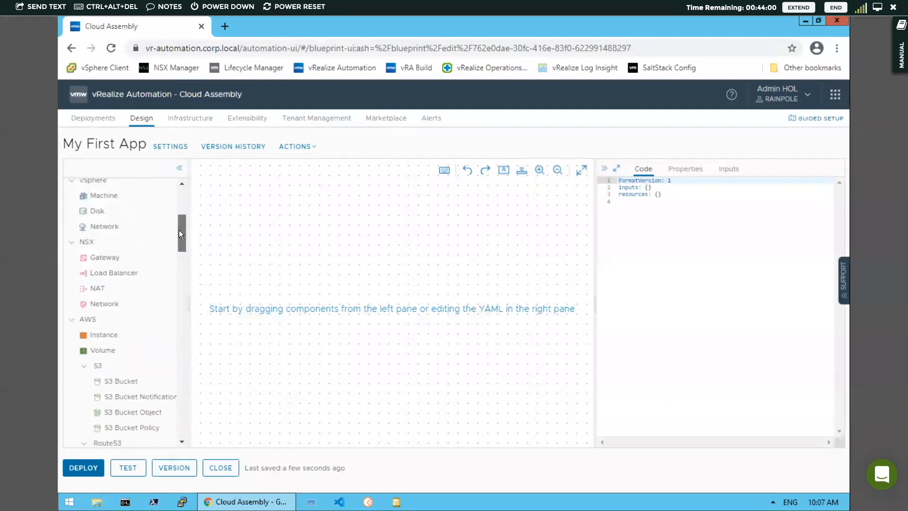
drag(178, 230, 182, 346)
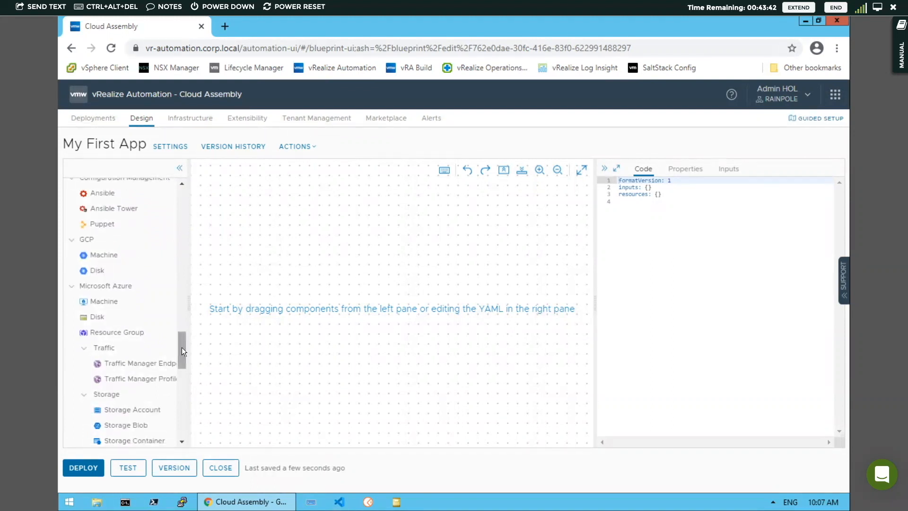
scroll(182, 350, up, 1)
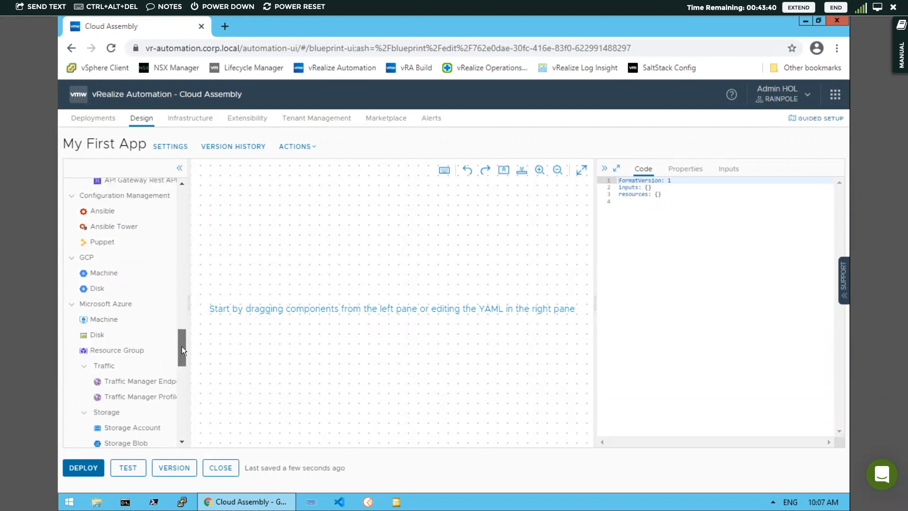
scroll(182, 348, down, 1)
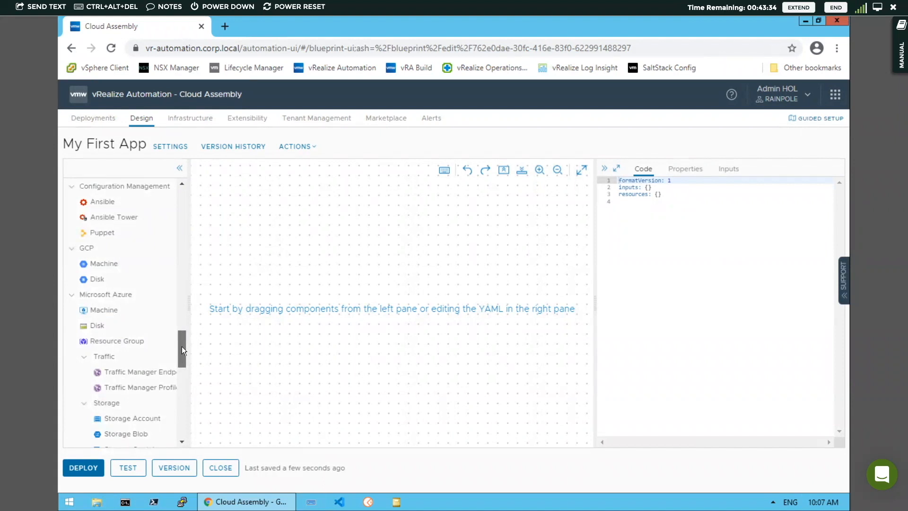
drag(183, 355, 185, 190)
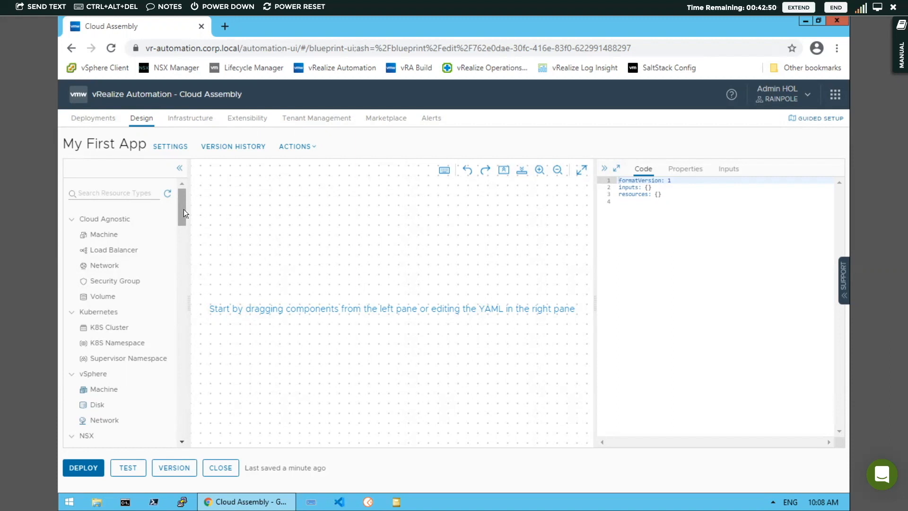
drag(181, 219, 181, 227)
- Place a vSphere Machine on the canvas and set its YAML image to Ubuntu18
scroll(182, 224, down, 1)
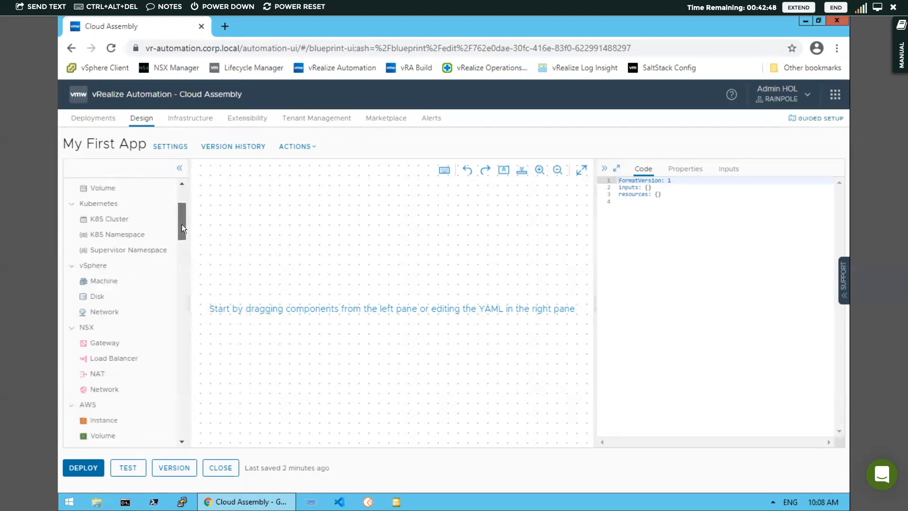
drag(101, 285, 361, 296)
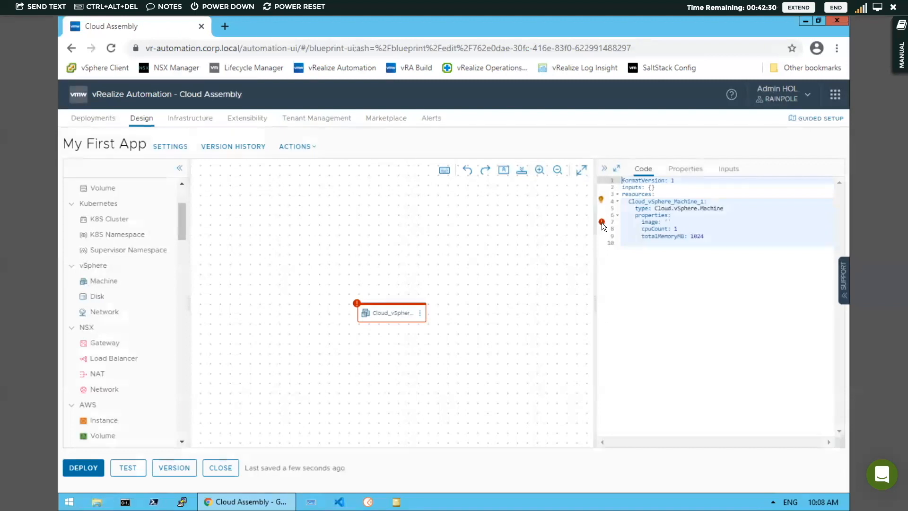
mouse_move(602, 223)
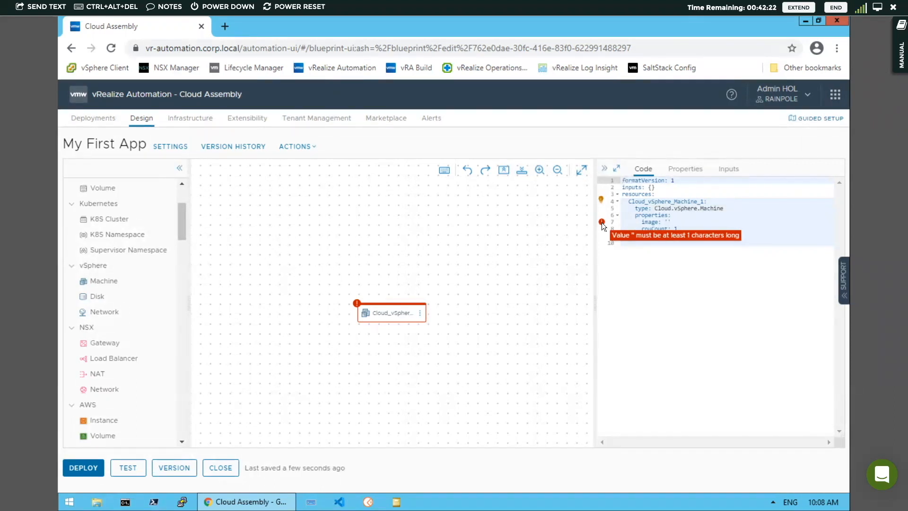
click(667, 222)
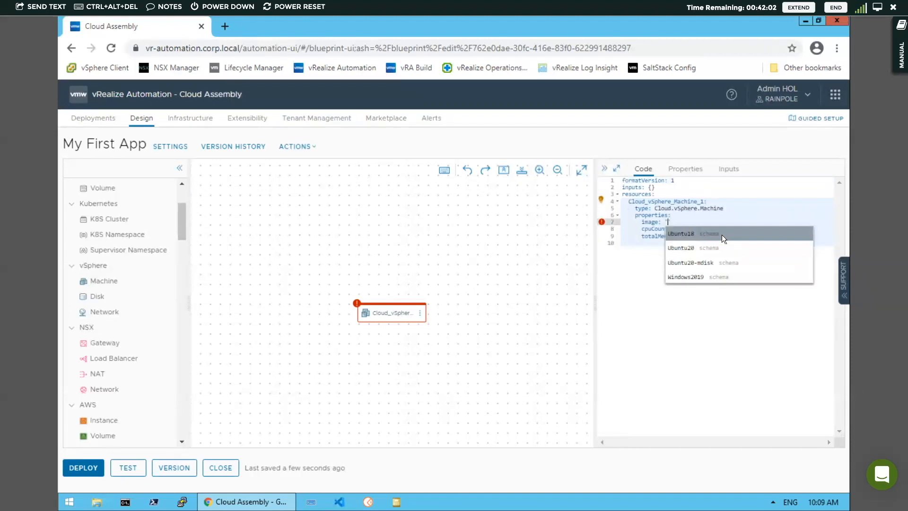
click(687, 233)
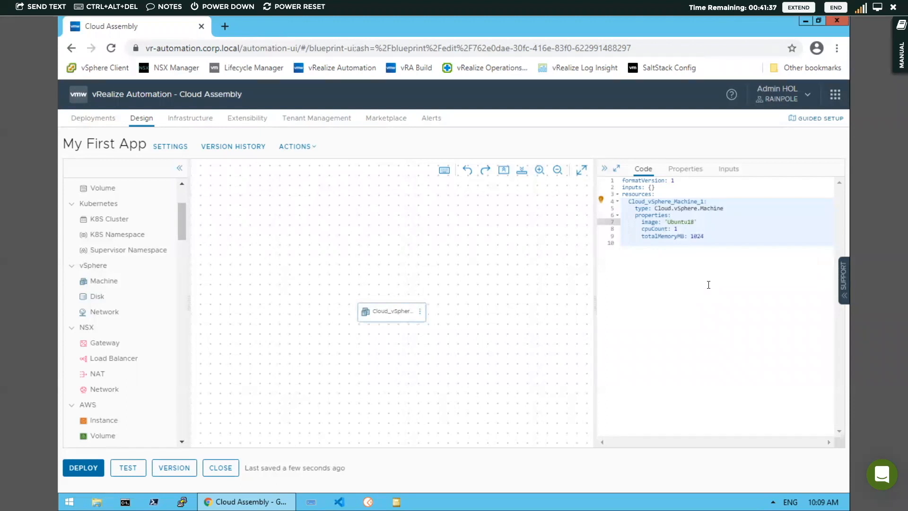
- Add a constraints entry with tag compute:vsphere below the machine's totalMemoryMB line
click(708, 236)
key(Return)
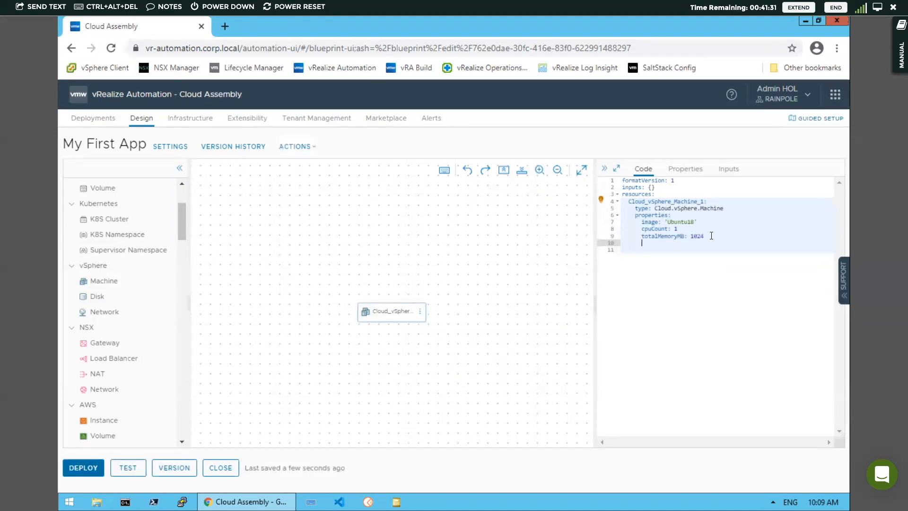
key(ctrl+space)
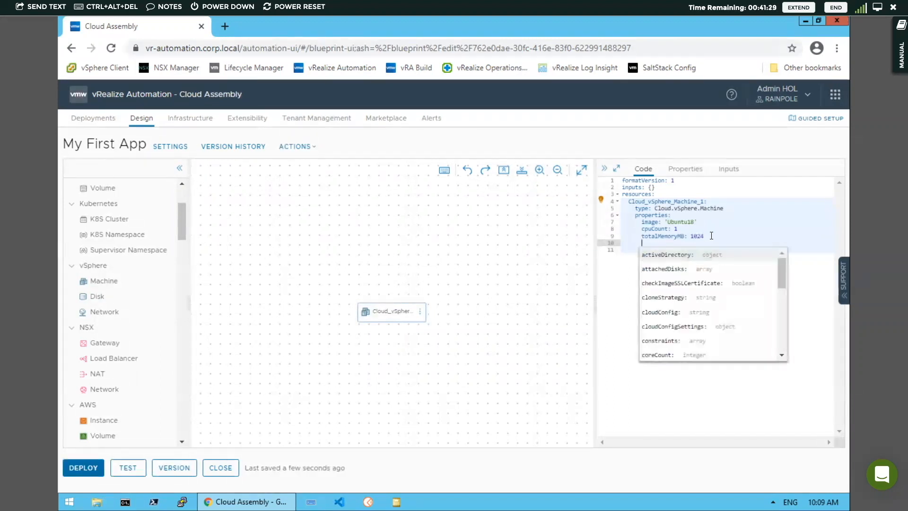
text(con)
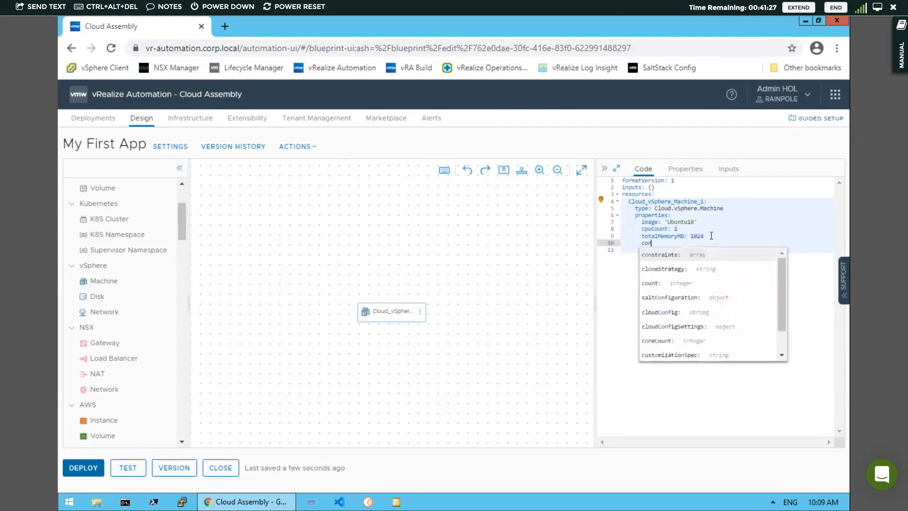
key(Return)
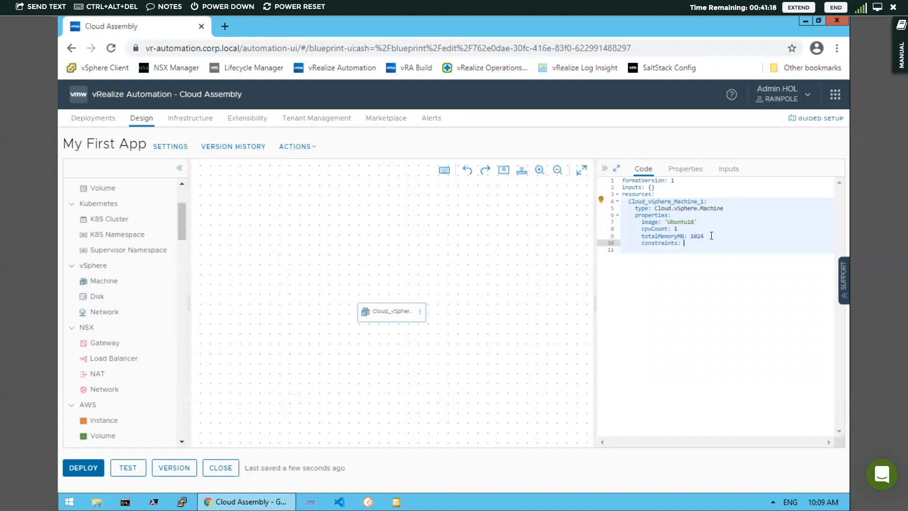
key(Return)
text(-)
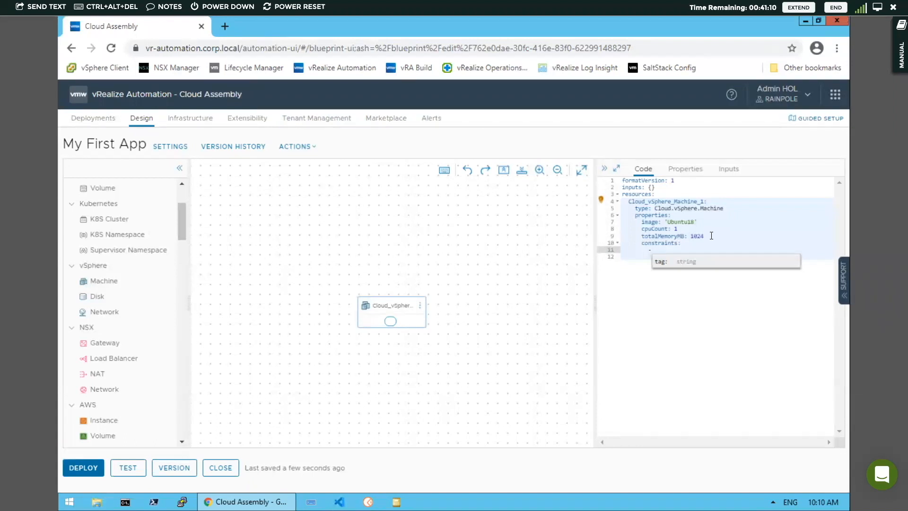
click(687, 262)
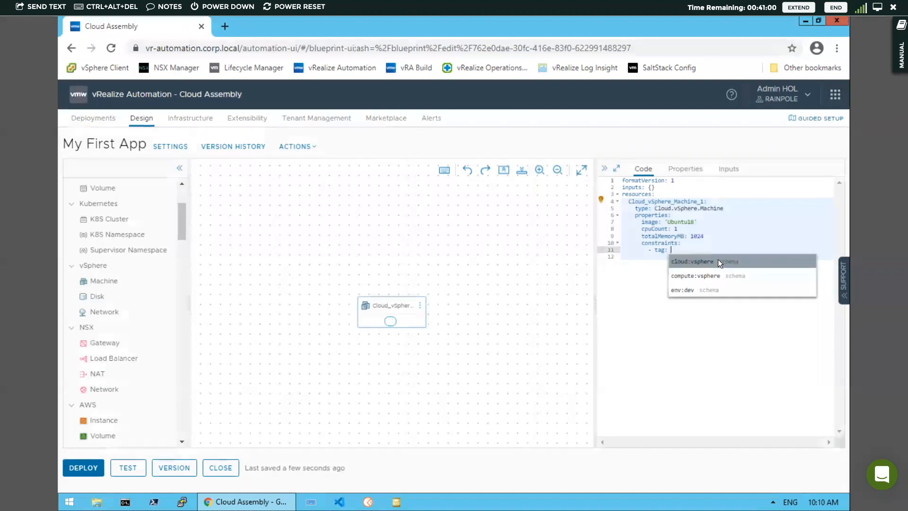
click(713, 274)
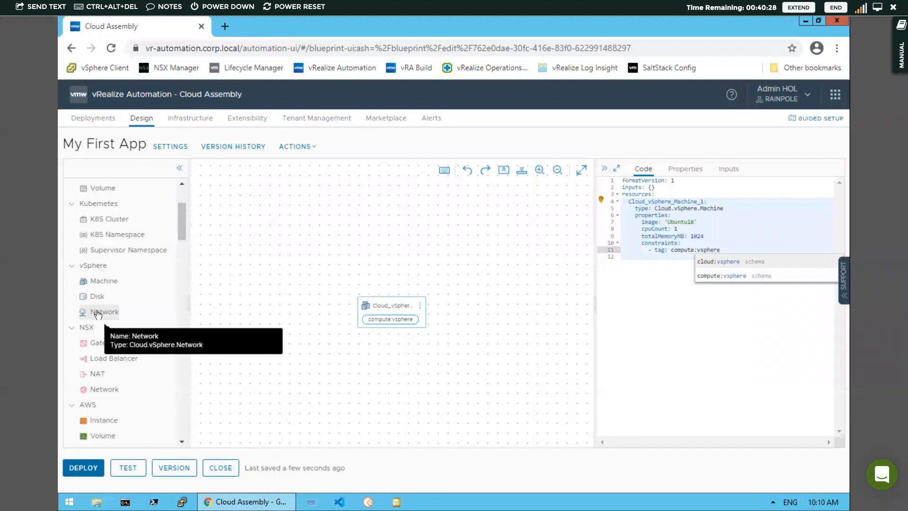
- Add a vSphere Network (networkType existing) and constrain it to tag net:vsphere in YAML
drag(98, 313, 356, 342)
click(356, 343)
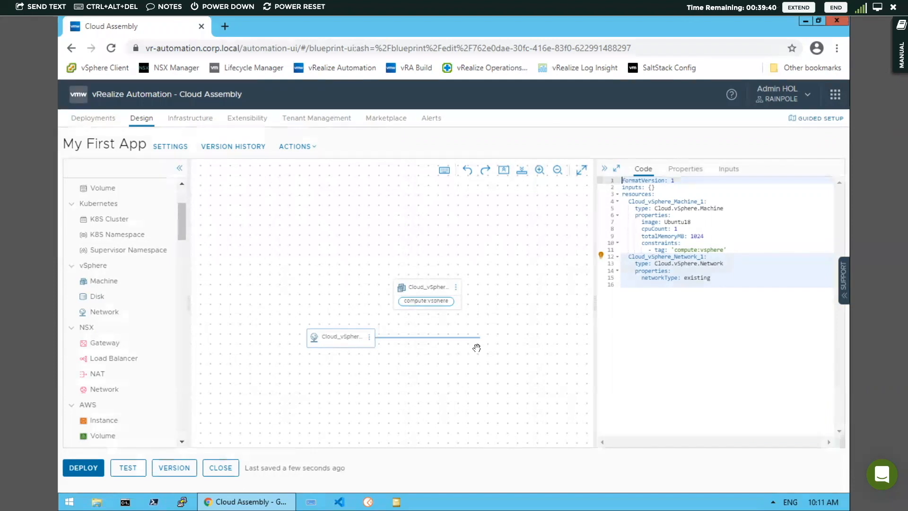
click(714, 278)
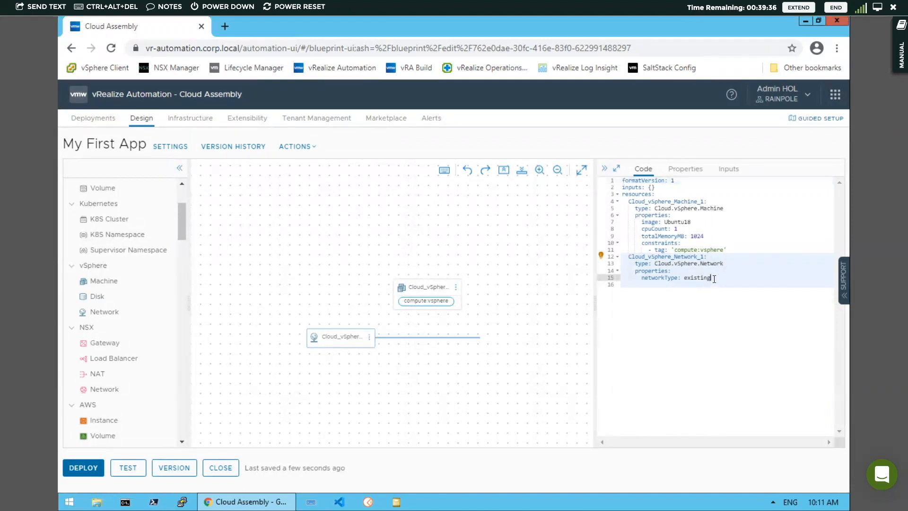
key(Return)
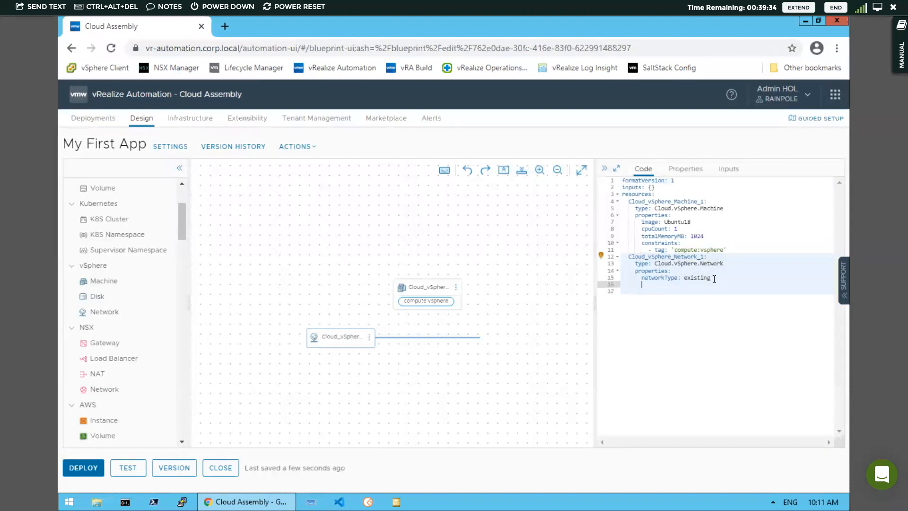
text(c)
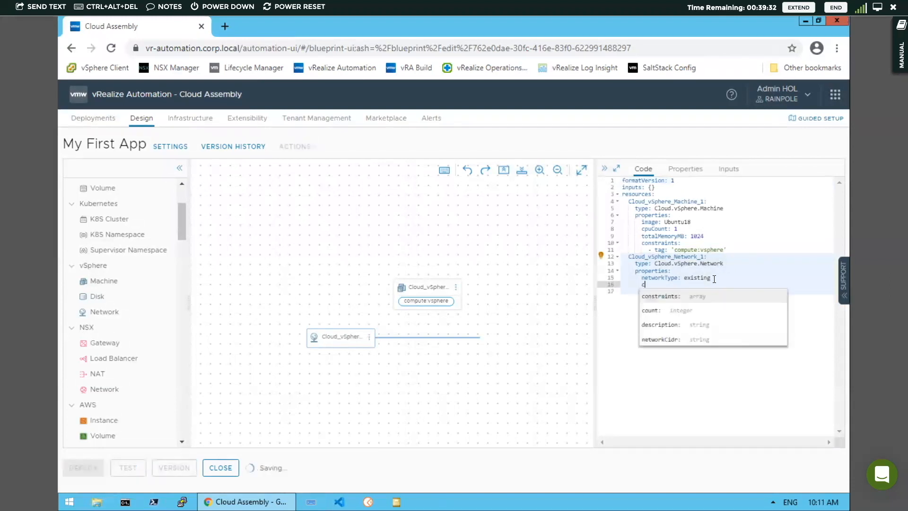
text(on)
key(Return)
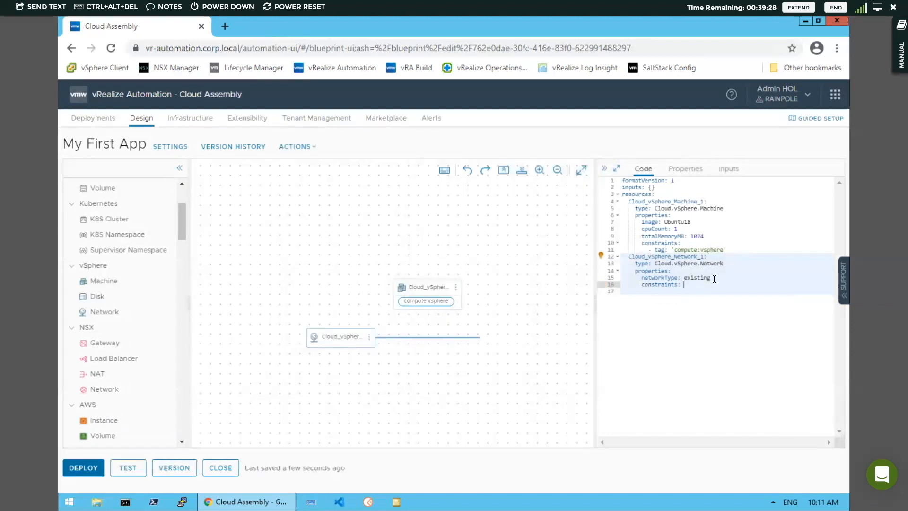
key(Return)
text(-)
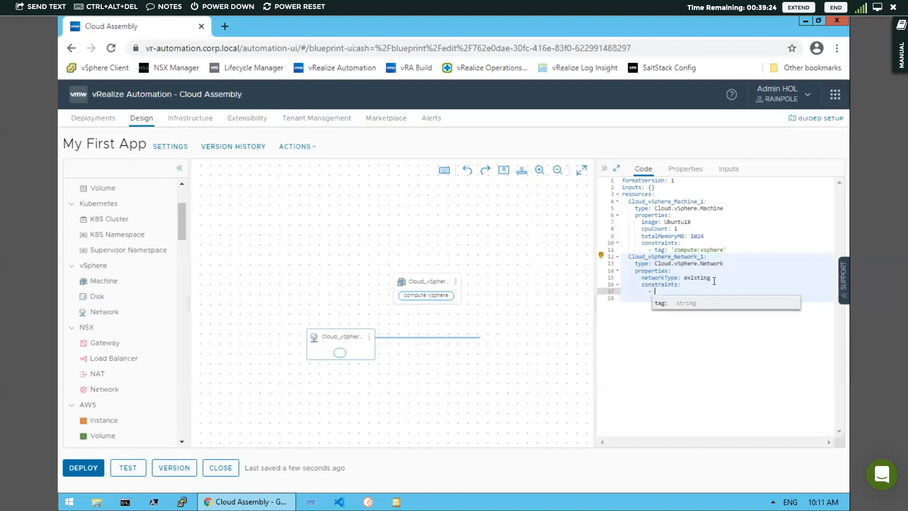
key(Return)
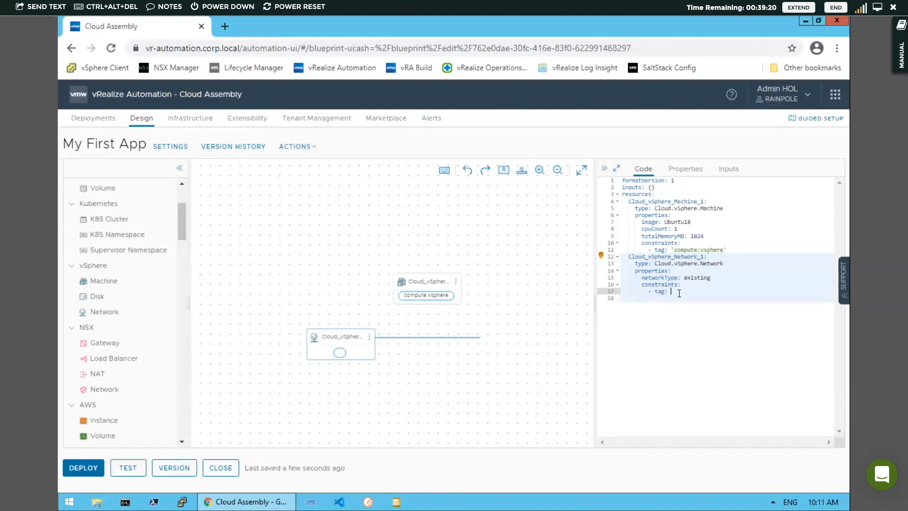
text(e)
click(692, 330)
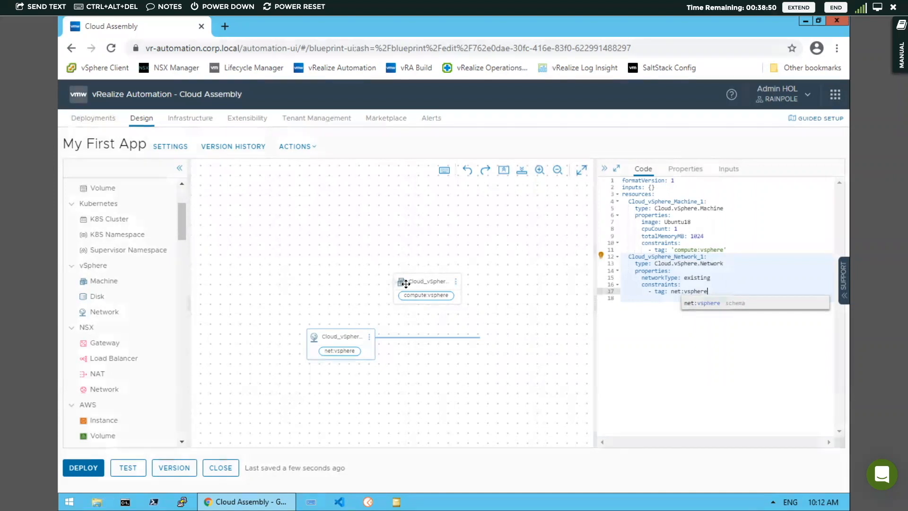
- Connect Cloud_vSphere_Machine_1 to Cloud_vSphere_Network_1, then bring up the version 1 form
drag(395, 286, 355, 336)
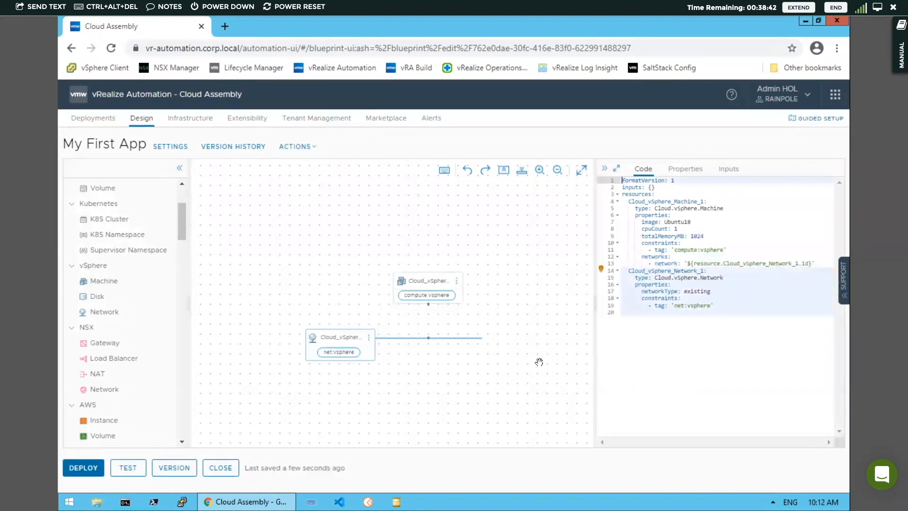
click(602, 270)
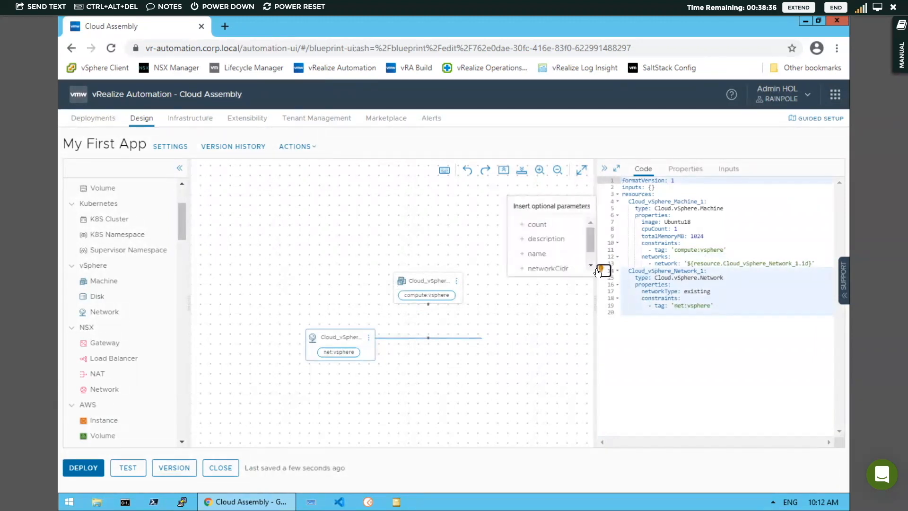
drag(589, 232, 588, 249)
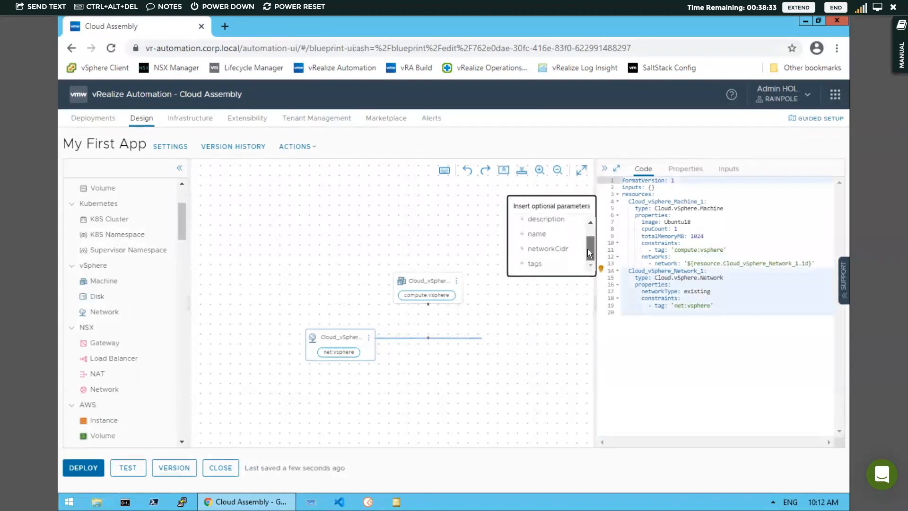
click(561, 314)
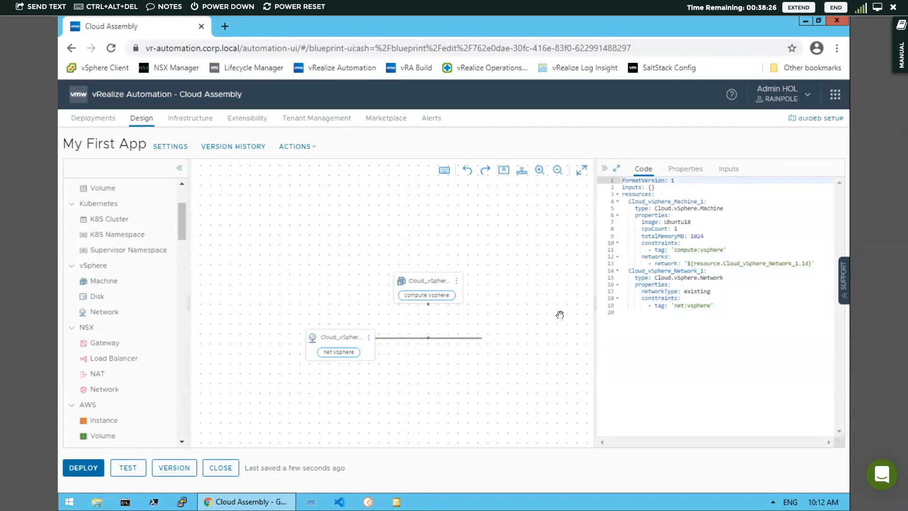
click(174, 469)
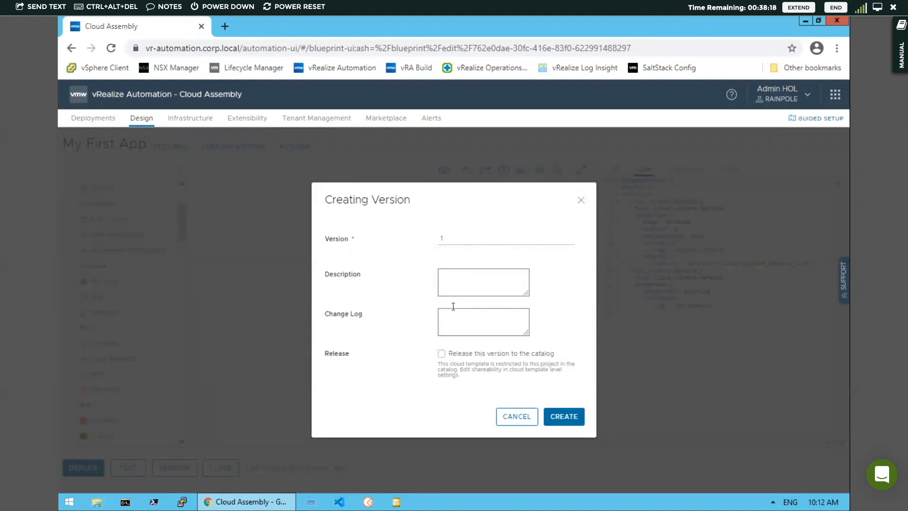
- Create version 1 with the change log 'Initial Configuration'
click(446, 275)
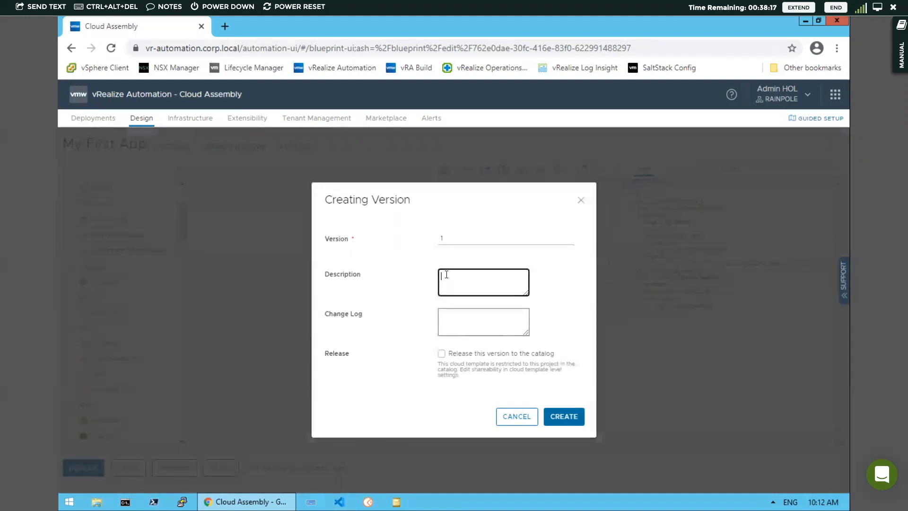
click(443, 321)
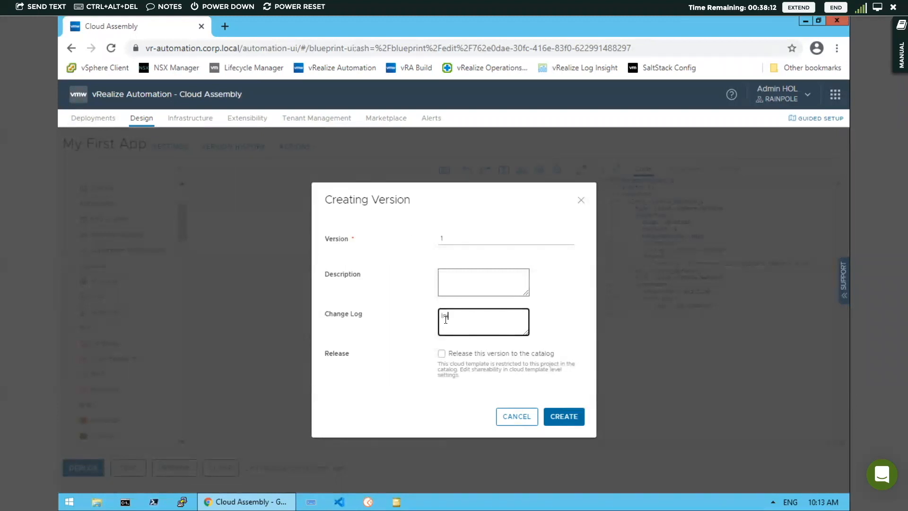
text(Initial Configuration)
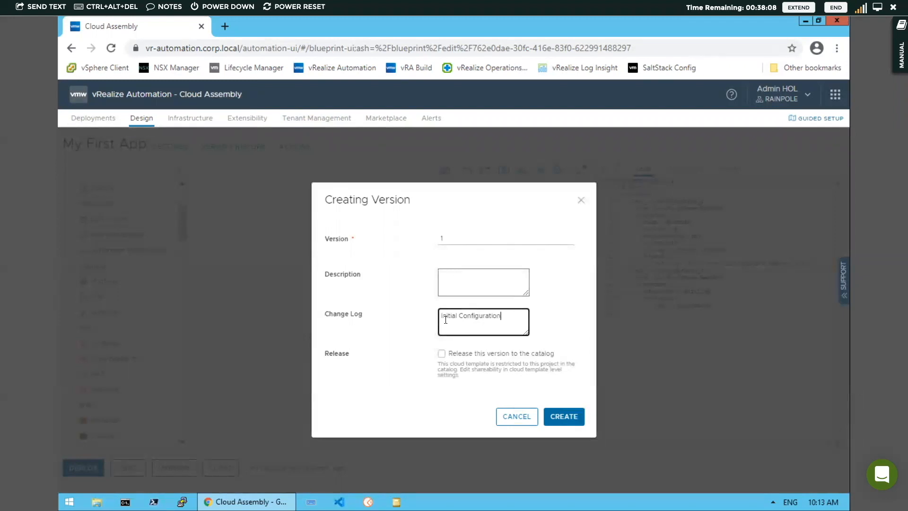
click(564, 420)
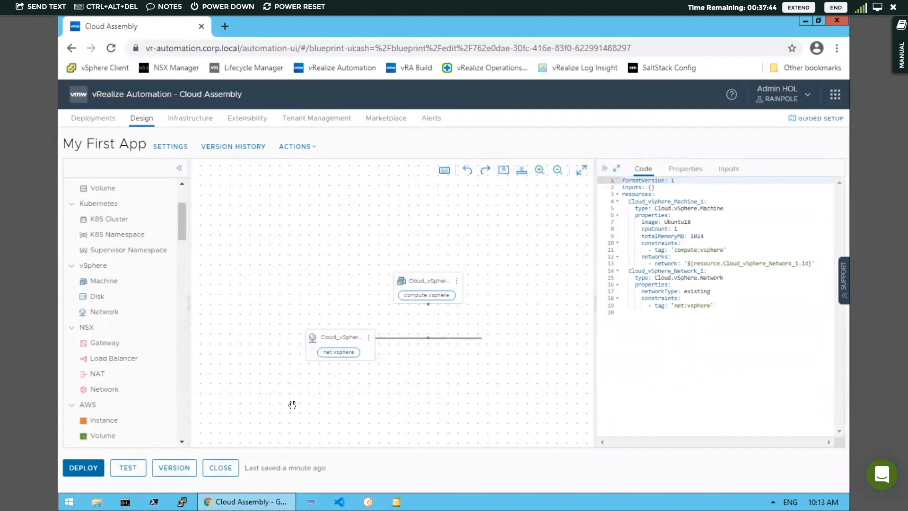
- Run a test of My First App, confirm network and machine succeed, and close the results
click(128, 470)
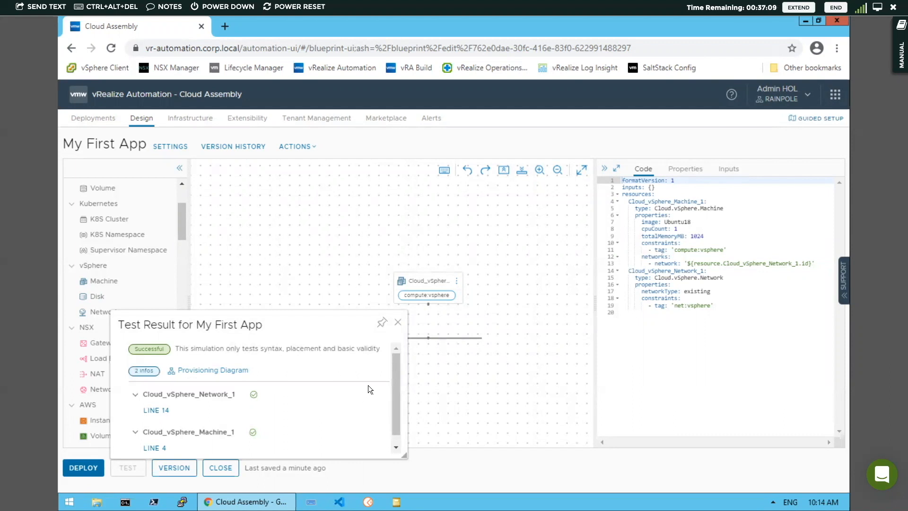
drag(396, 369, 311, 413)
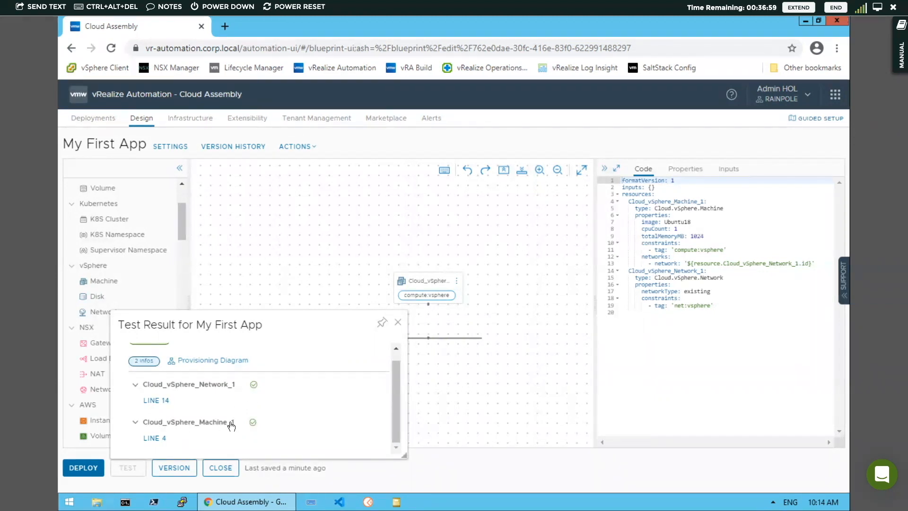
click(398, 325)
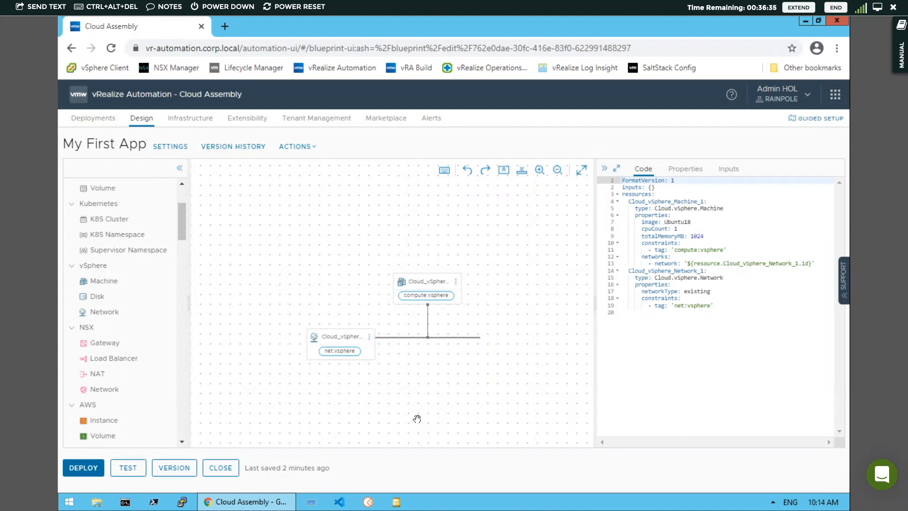
- Deploy the Current Draft of the template as a new deployment named 'My First App'
click(84, 467)
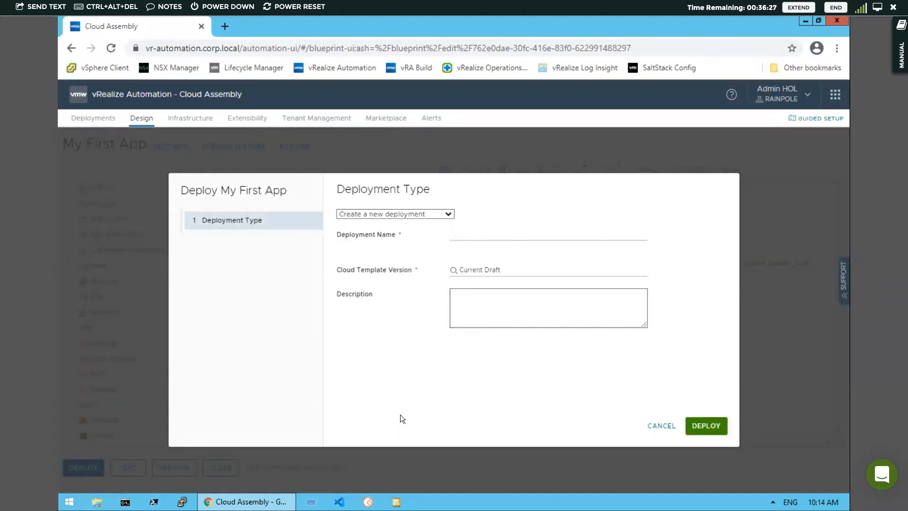
click(464, 234)
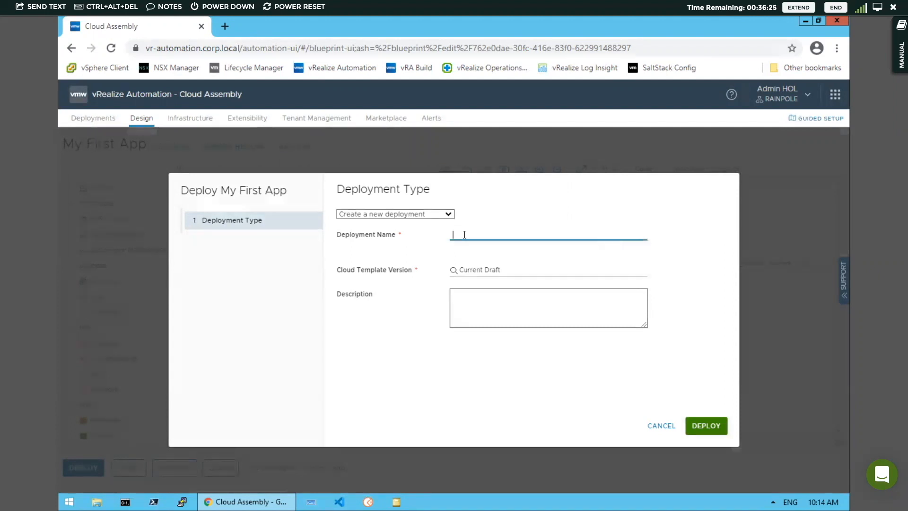
text(My First App)
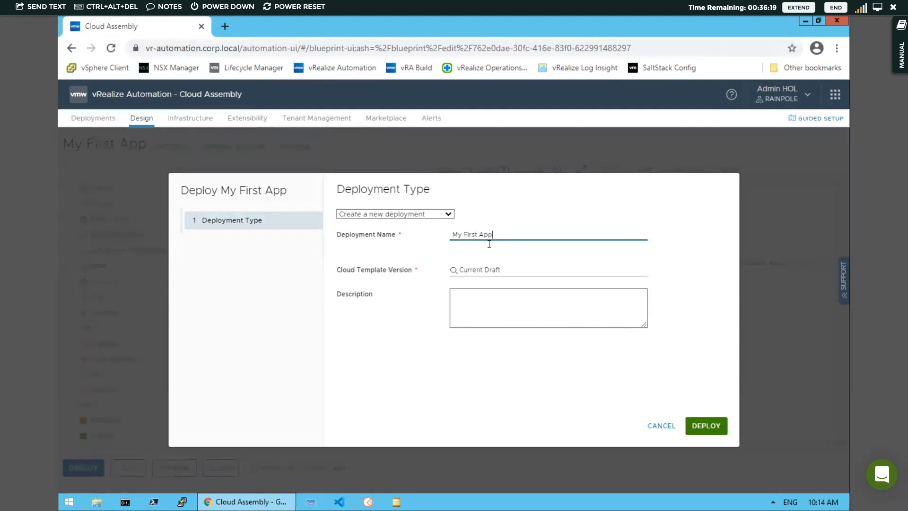
click(498, 271)
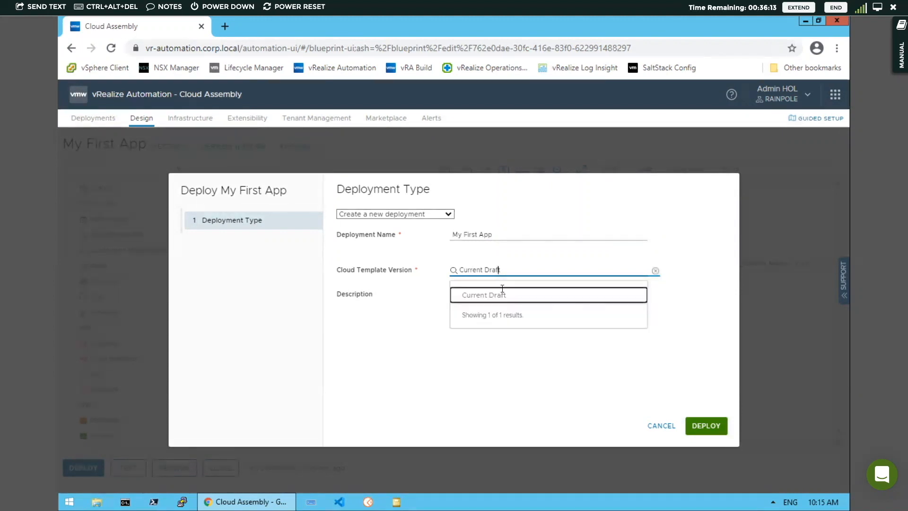
click(511, 297)
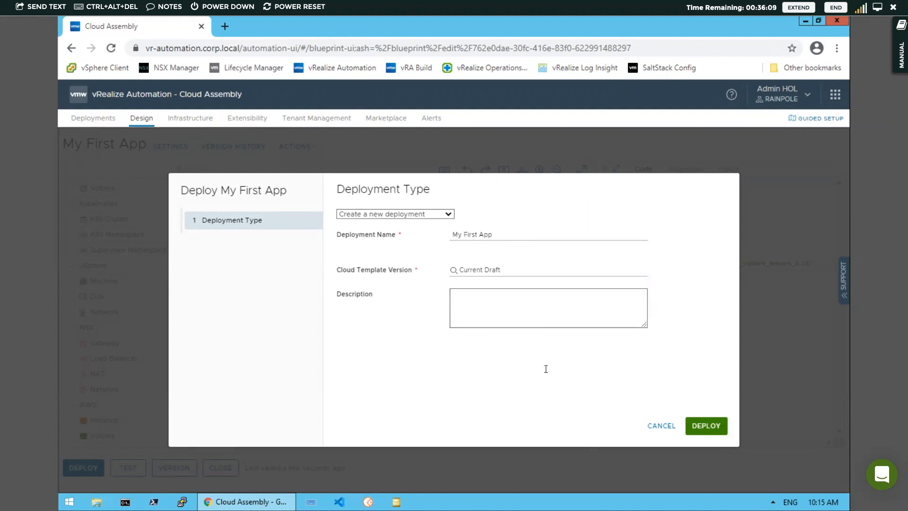
click(706, 426)
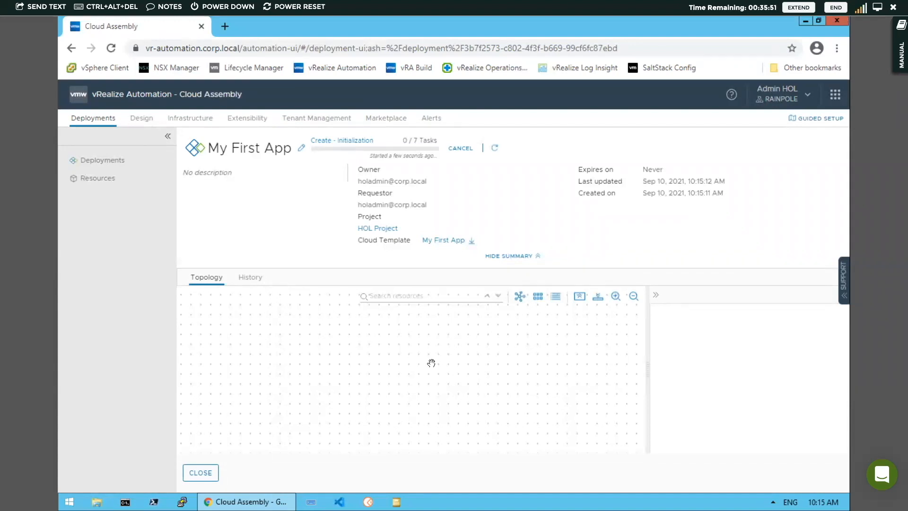
- Review My First App's provisioning events in History, then go back to the Topology view
click(252, 281)
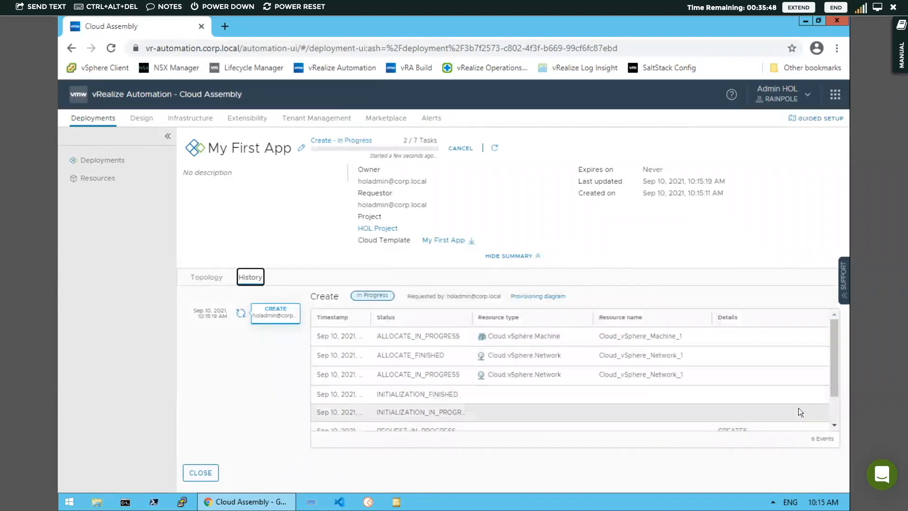
mouse_move(833, 383)
mouse_down()
mouse_move(836, 412)
mouse_move(837, 370)
mouse_up()
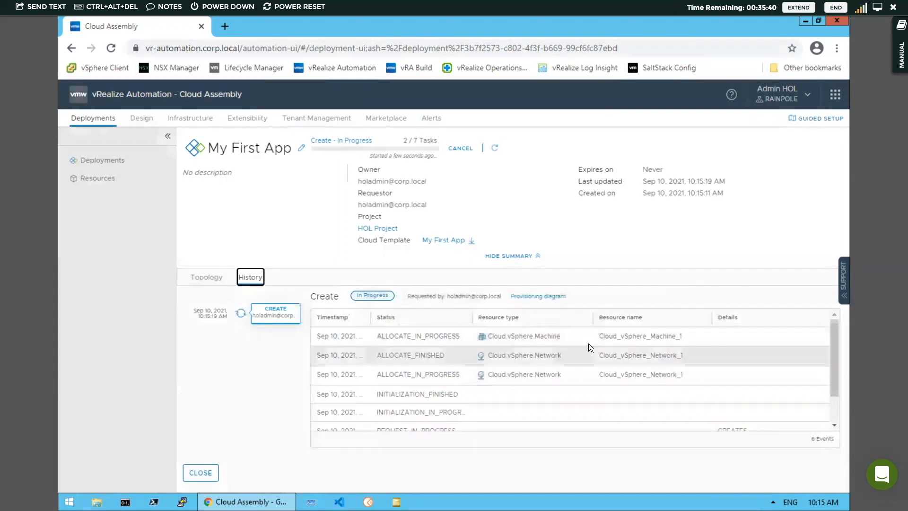
click(207, 278)
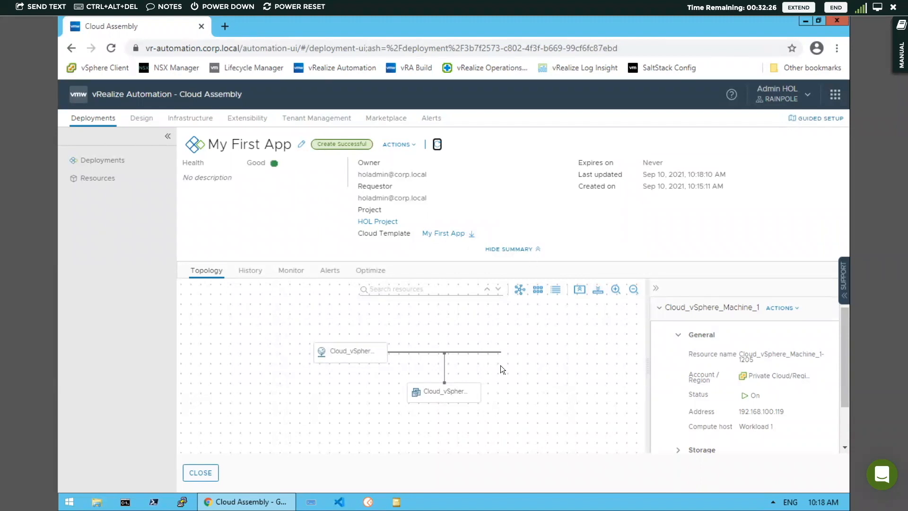
- Open a remote console to the deployed vSphere machine from its Actions menu
click(439, 392)
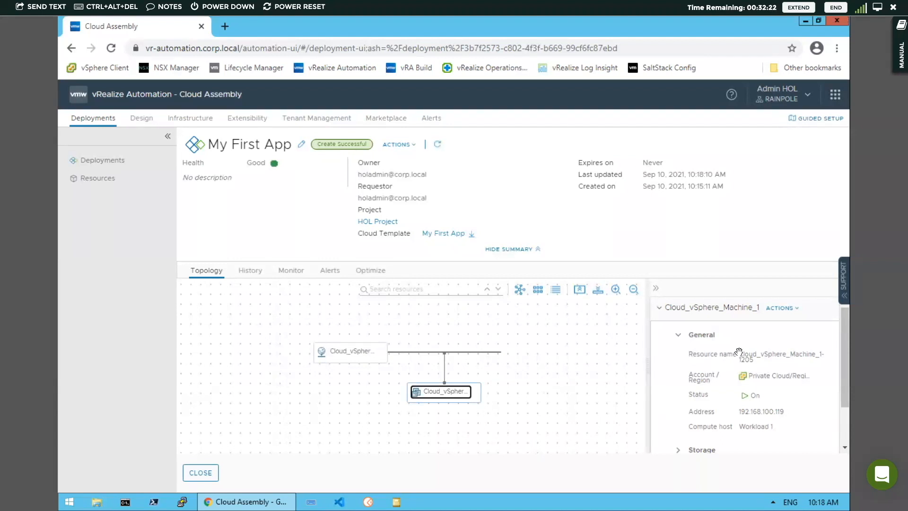
click(788, 307)
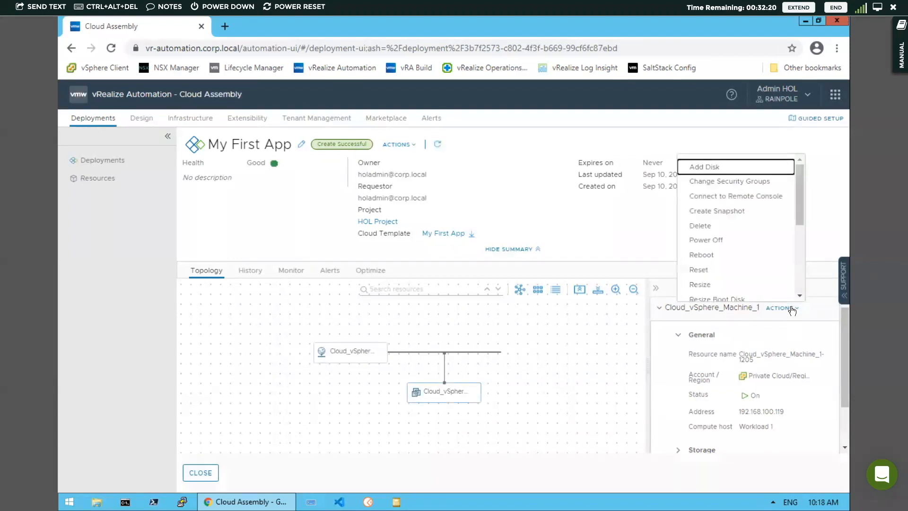
click(734, 198)
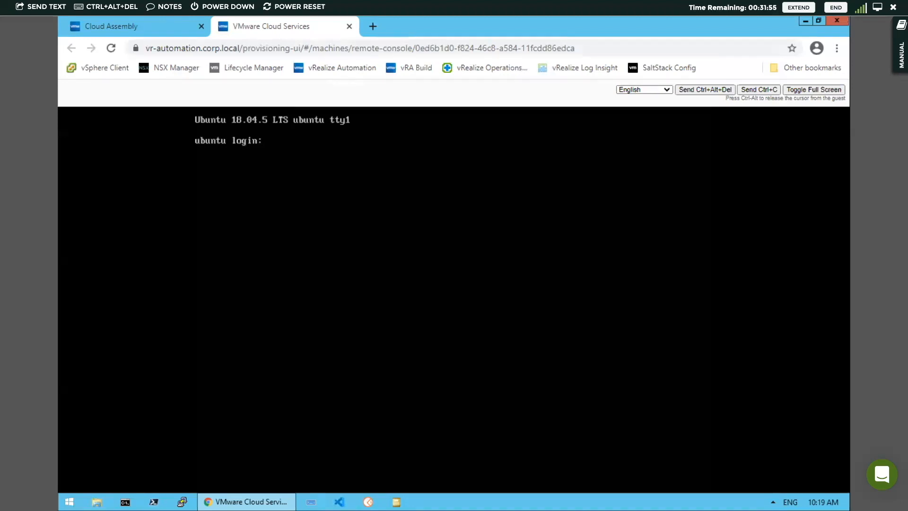
- Log into the Ubuntu console as root with the machine's password
text(roo)
text(t)
key(Return)
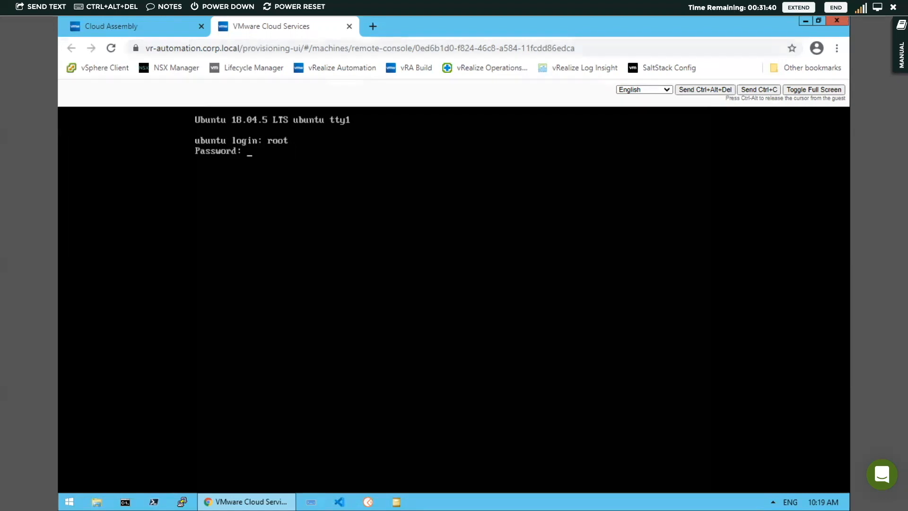
key(Return)
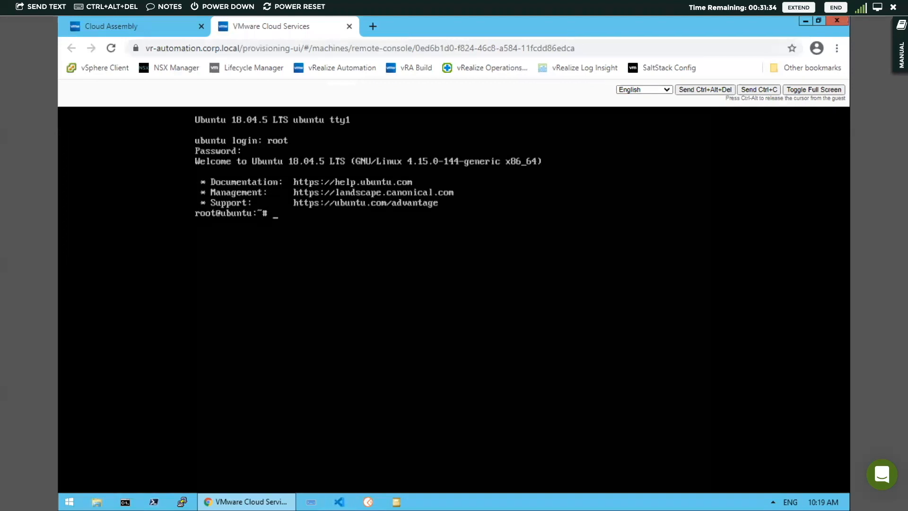
- Run ip addr show to confirm 192.168.100.119, then return to the Cloud Assembly deployment
text(ip addr)
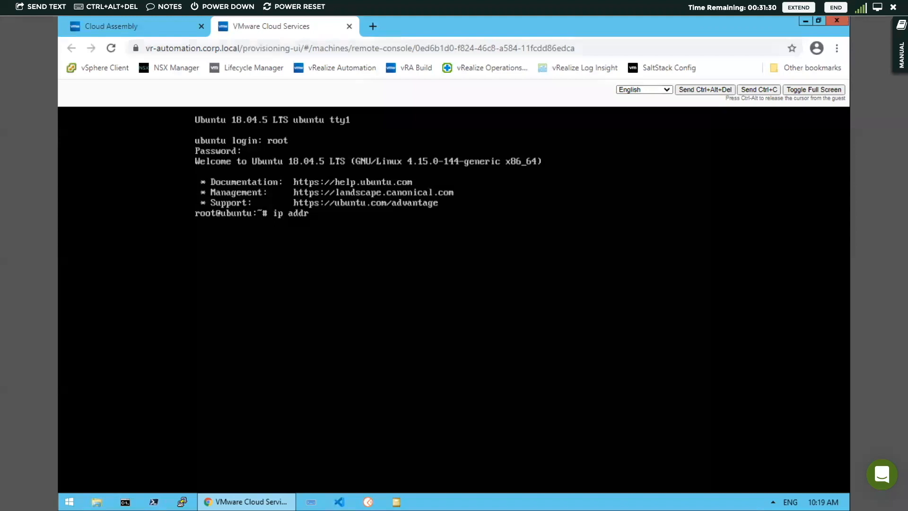
text( show)
key(Return)
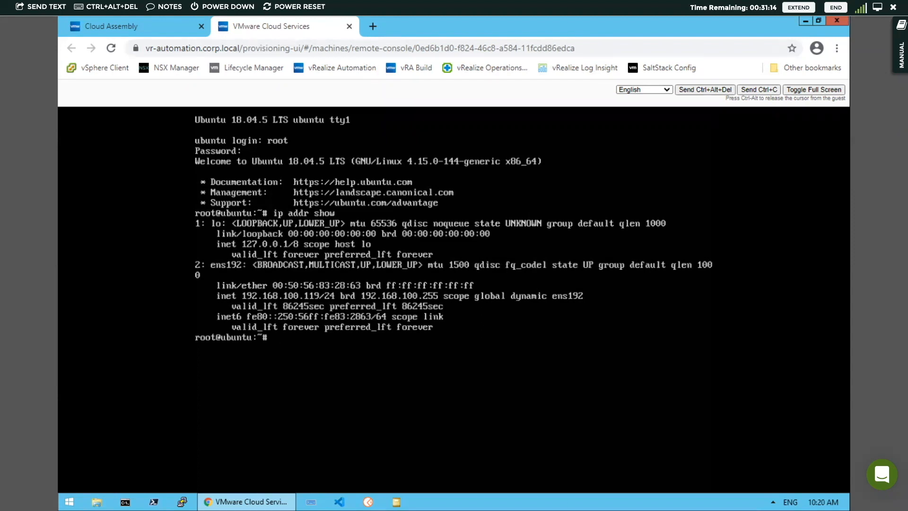
click(113, 27)
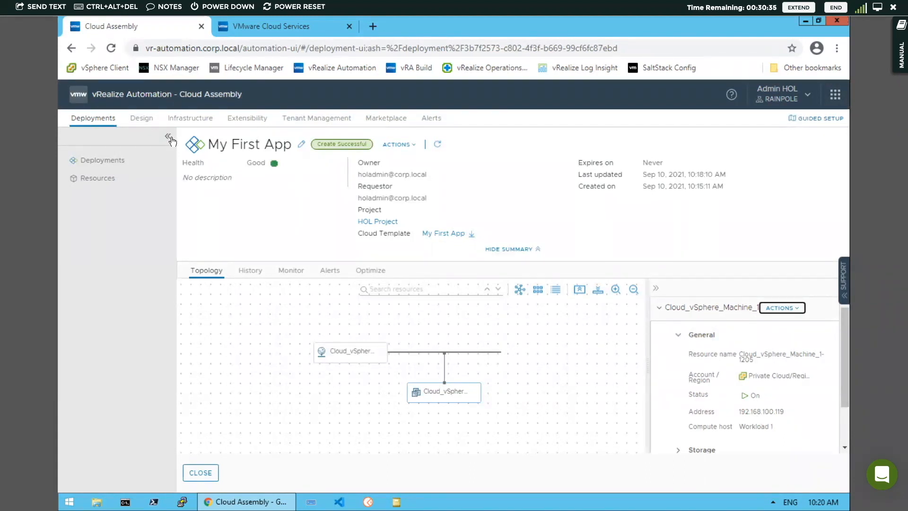
- Set the machine's Count property to 2 in the My First App template, with all properties shown
click(140, 120)
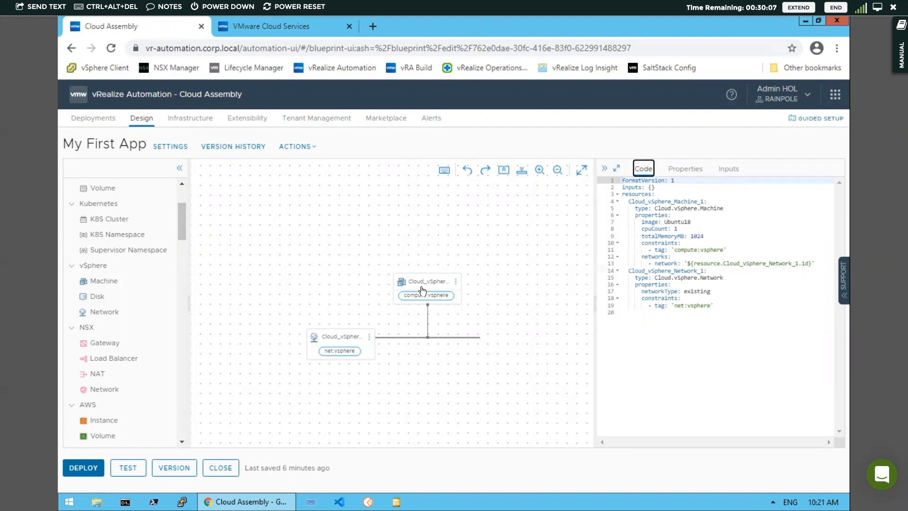
click(429, 283)
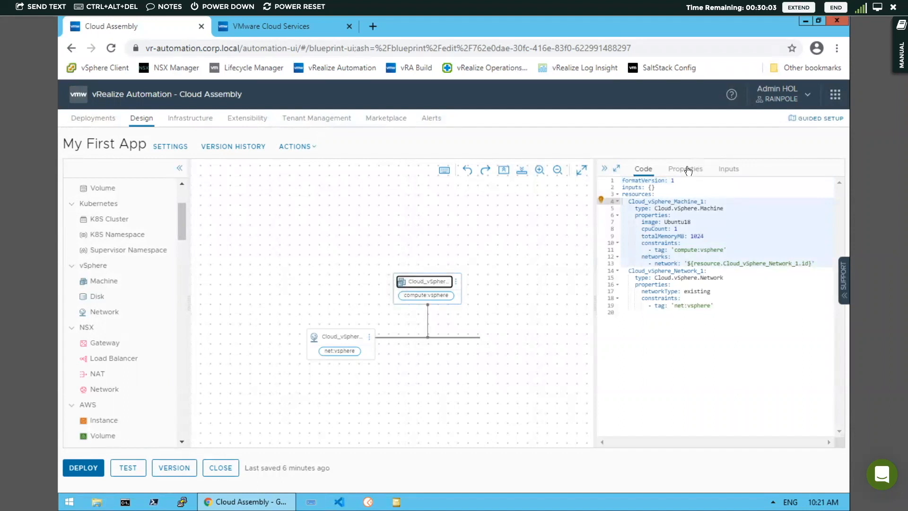
click(689, 171)
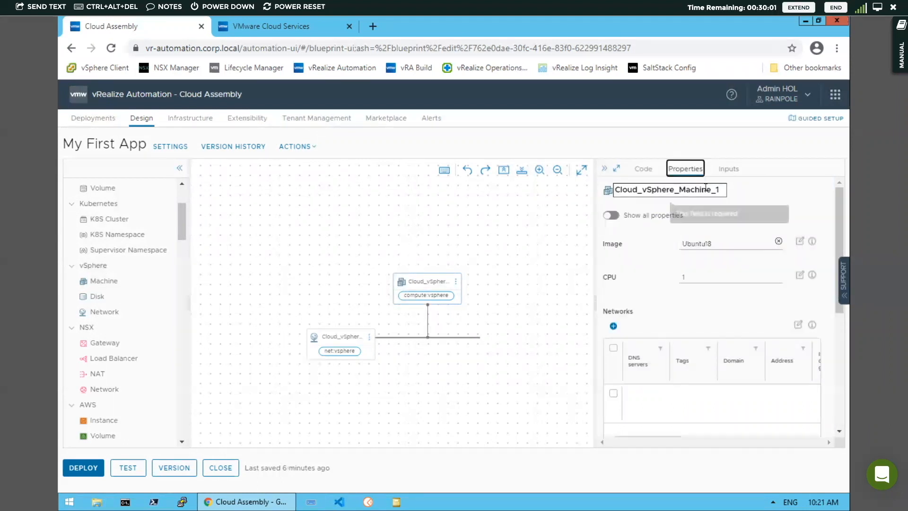
click(642, 172)
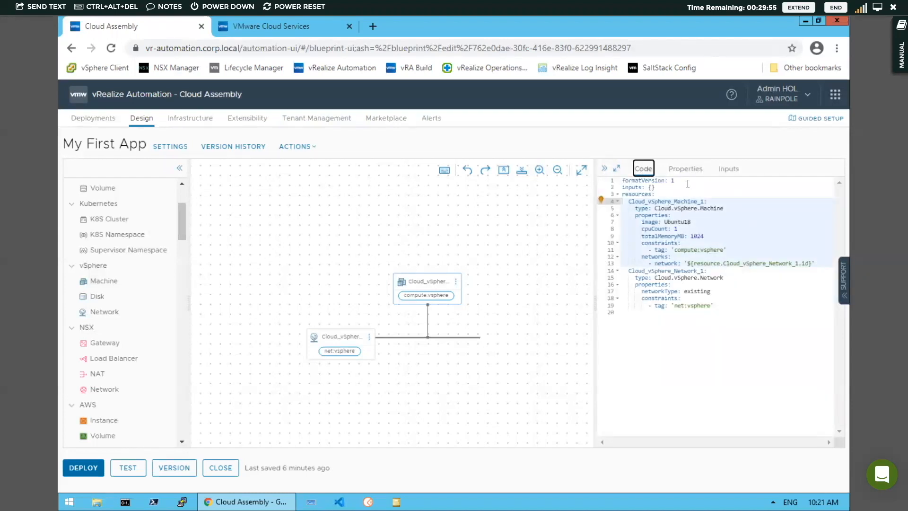
click(686, 169)
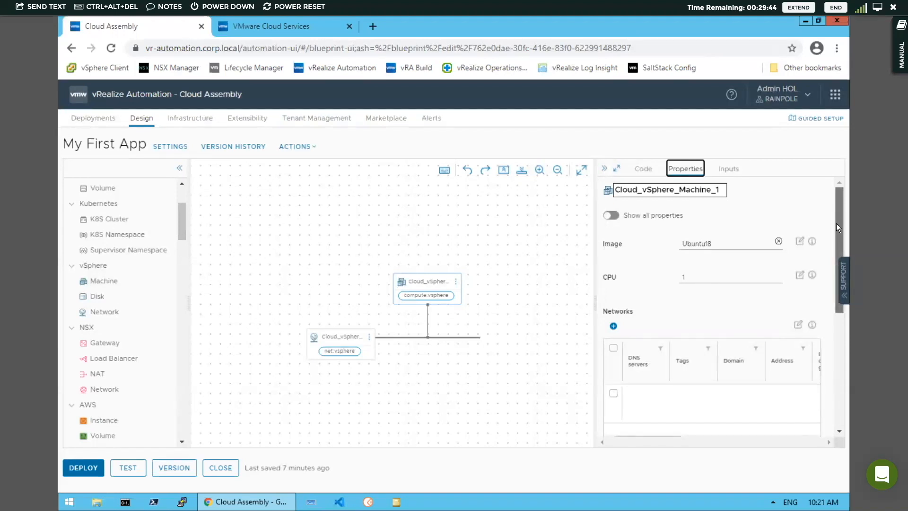
click(611, 215)
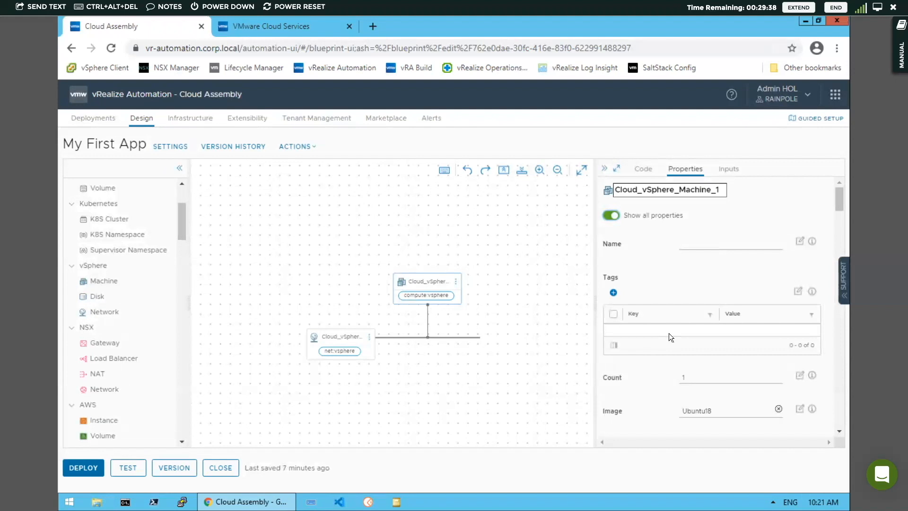
click(693, 379)
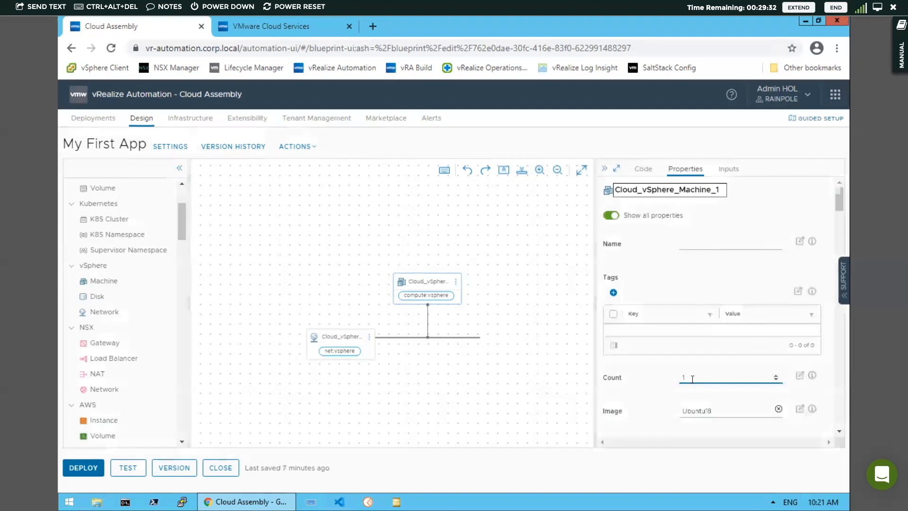
click(775, 376)
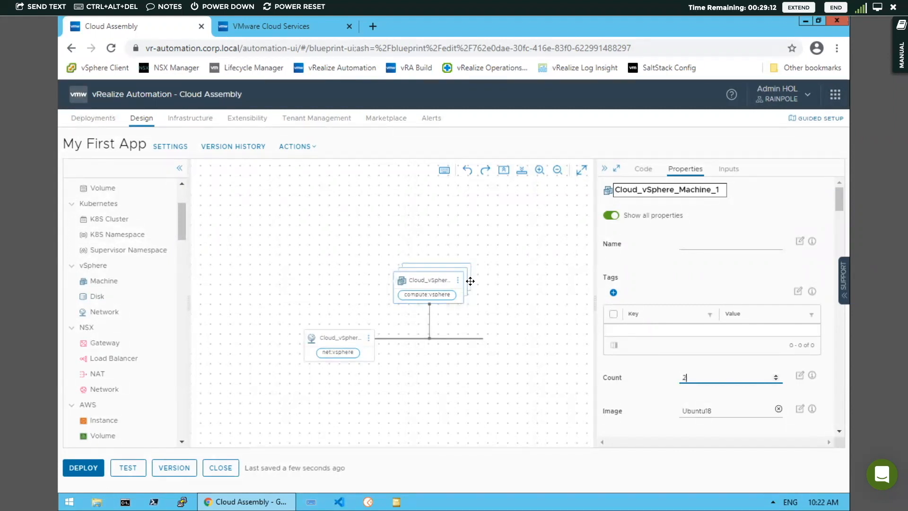
- Test the updated template and dismiss the passing results
click(126, 473)
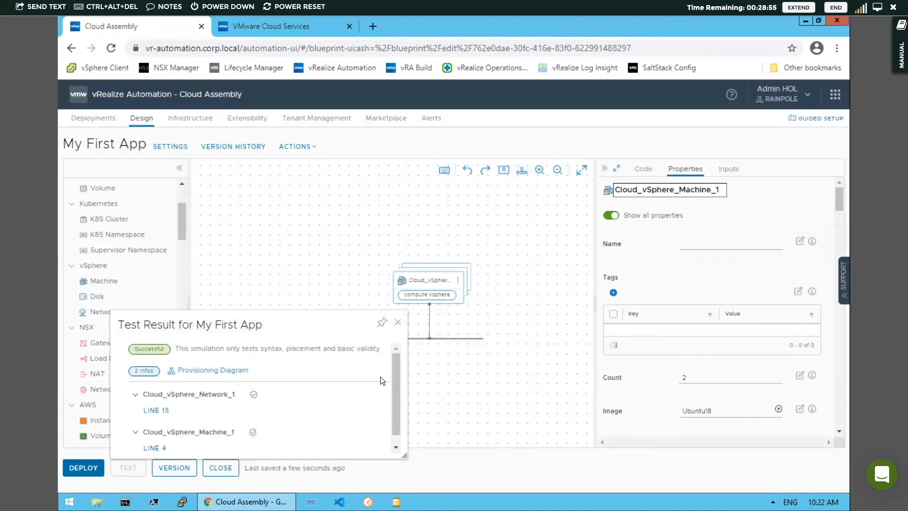
drag(396, 373, 397, 346)
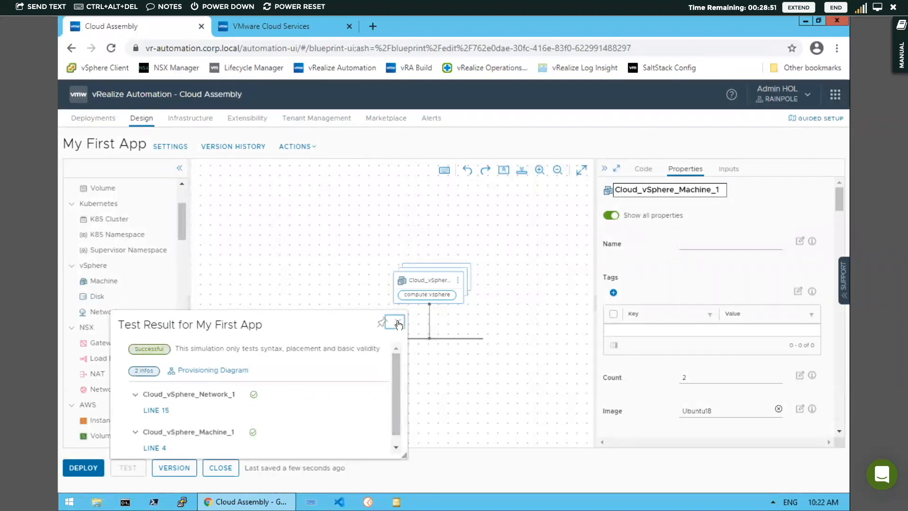
click(399, 324)
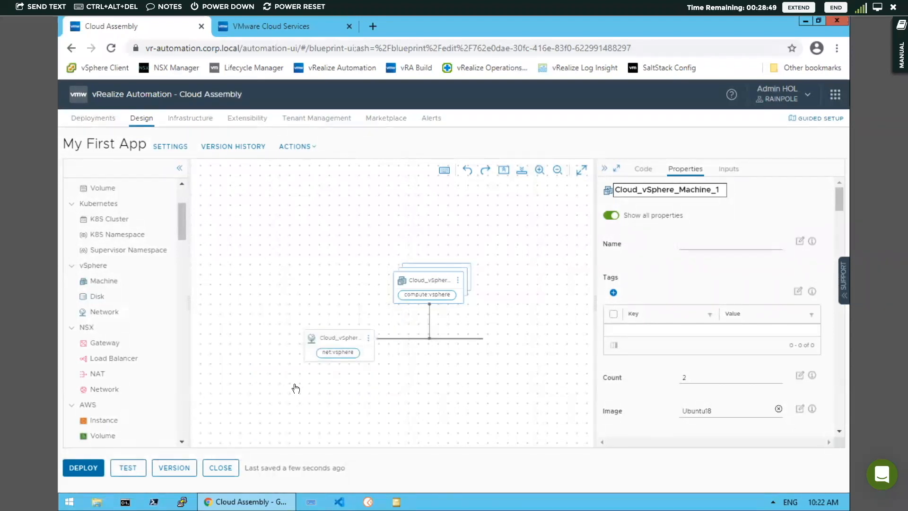
click(171, 468)
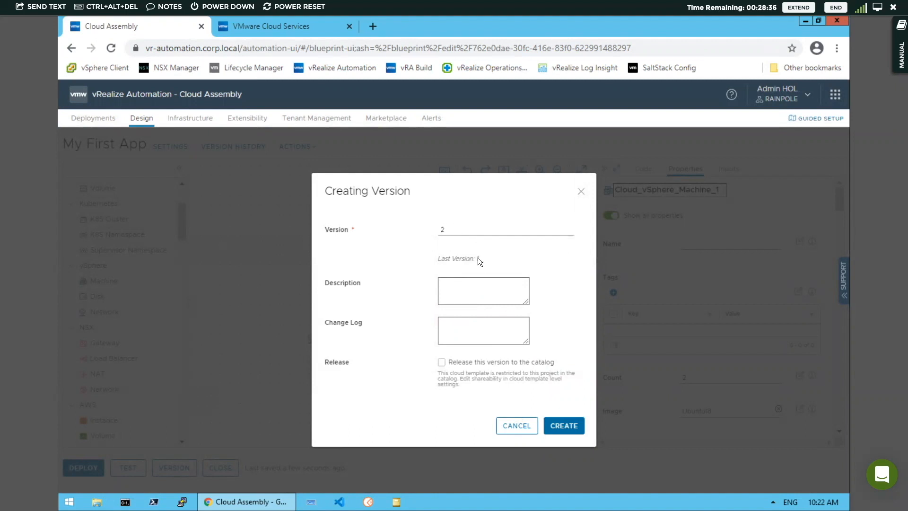
- Create version 2 with the change log 'Updated VM Count to 2'
click(456, 322)
text(Updated VM Count to 2)
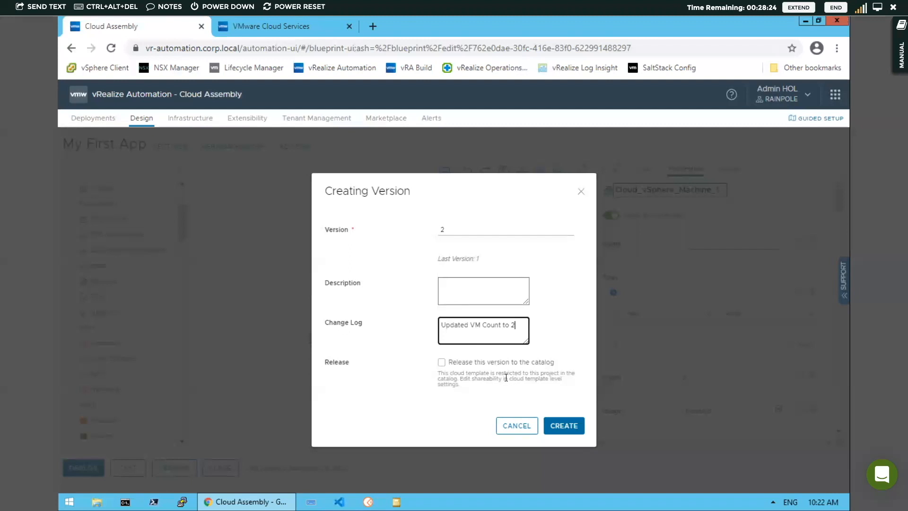
click(561, 423)
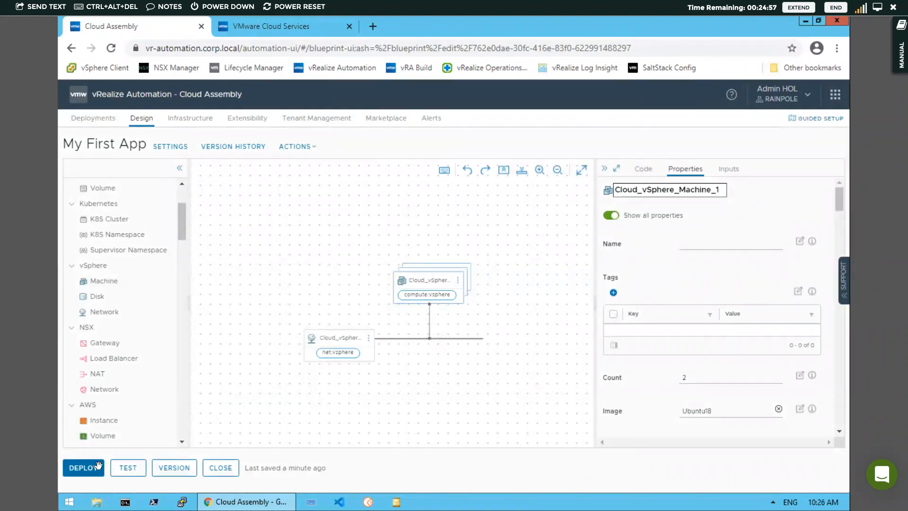
click(180, 469)
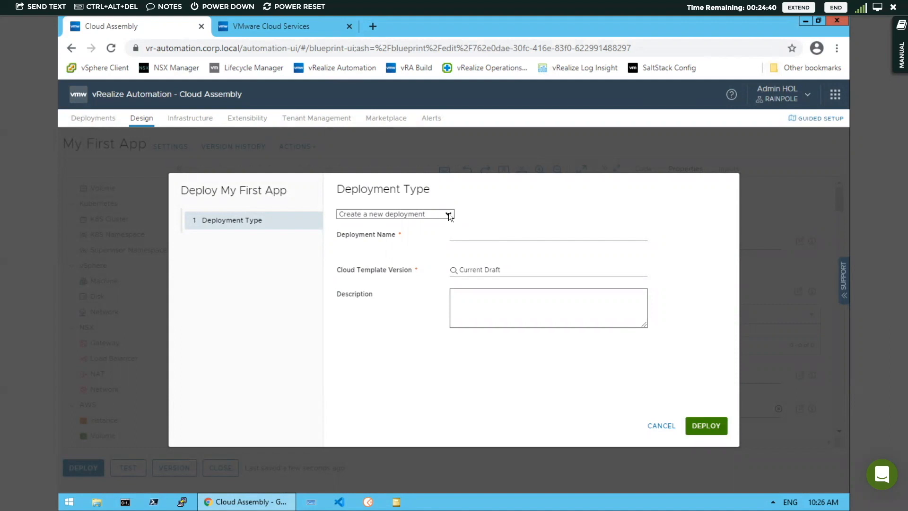
- Set the deploy to update the existing My First App deployment from Current Draft and show the plan
click(449, 214)
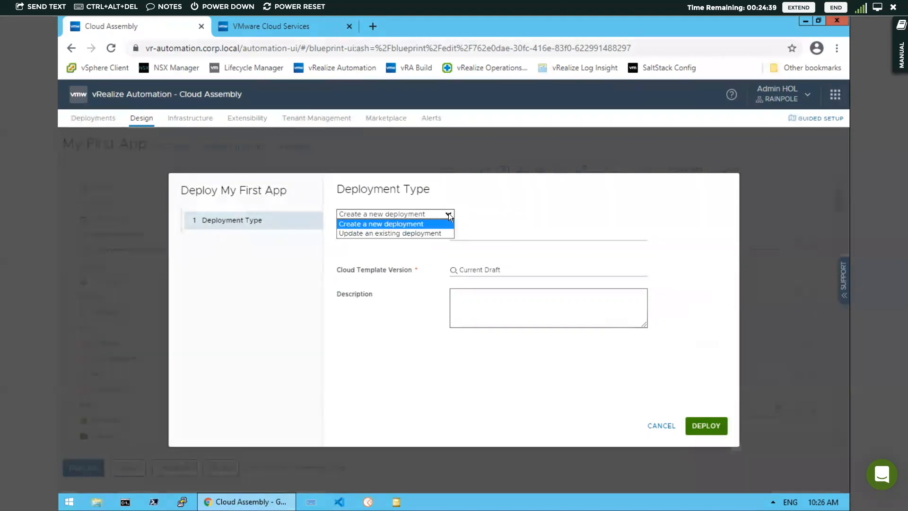
click(425, 233)
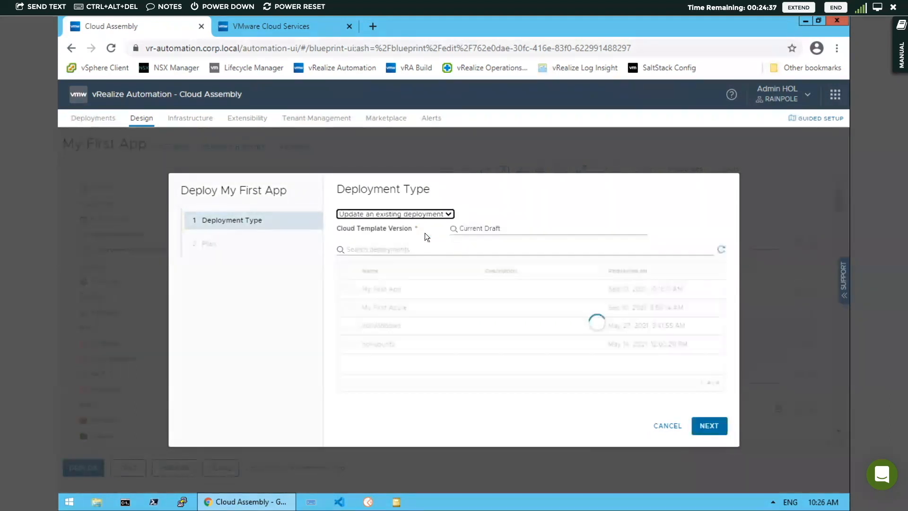
click(514, 228)
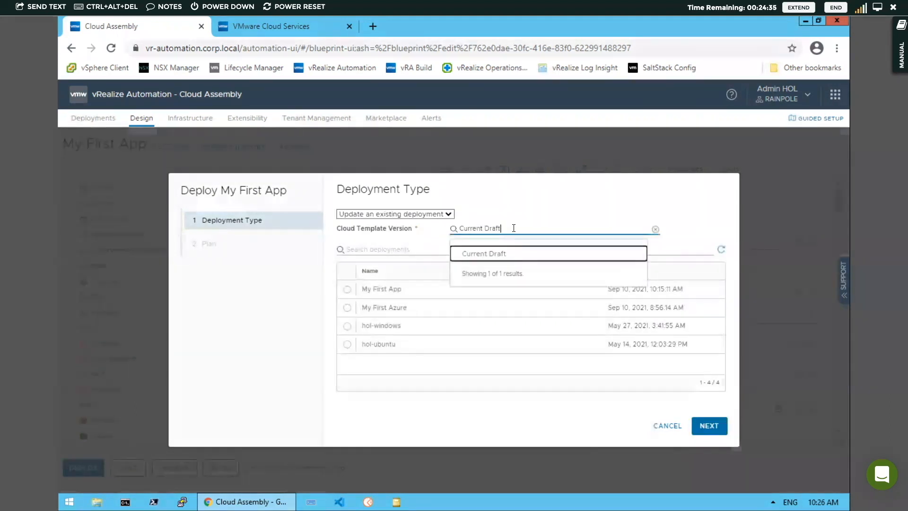
click(504, 256)
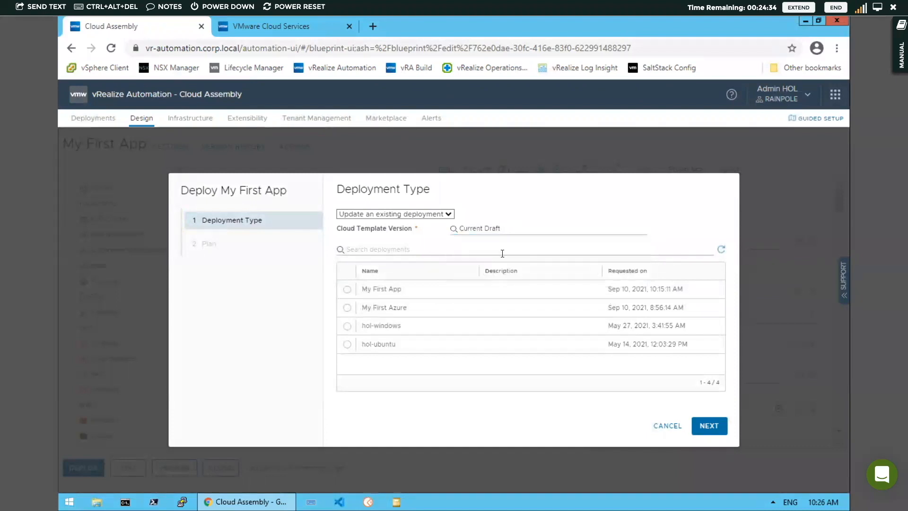
click(347, 289)
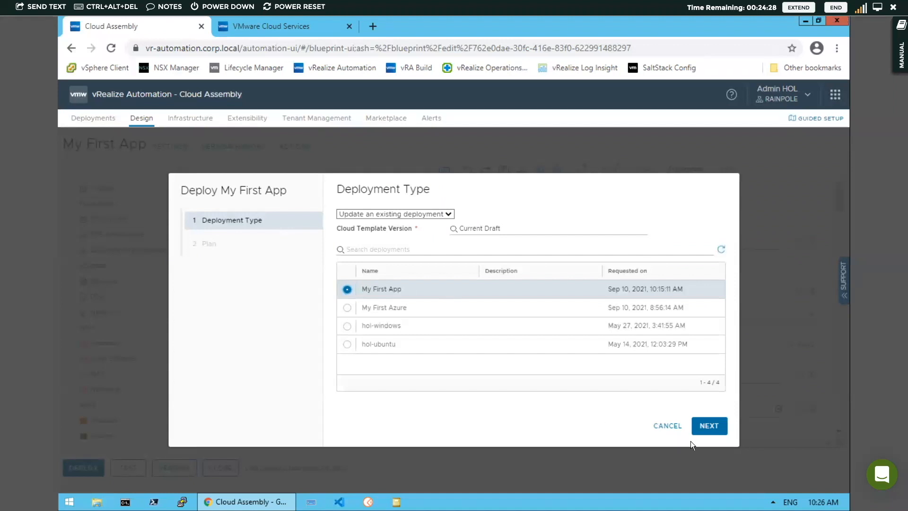
click(709, 426)
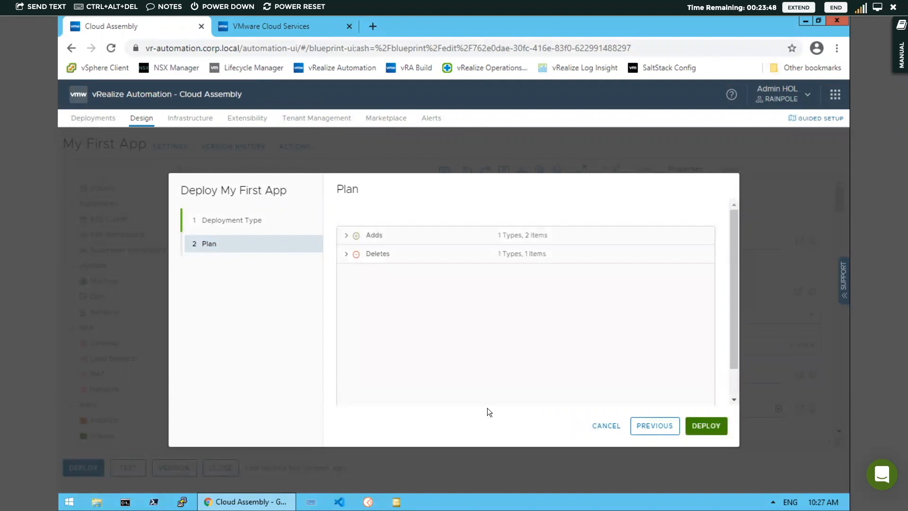
- Review the plan's 2 added machines and 1 deleted machine, then deploy the update
click(348, 237)
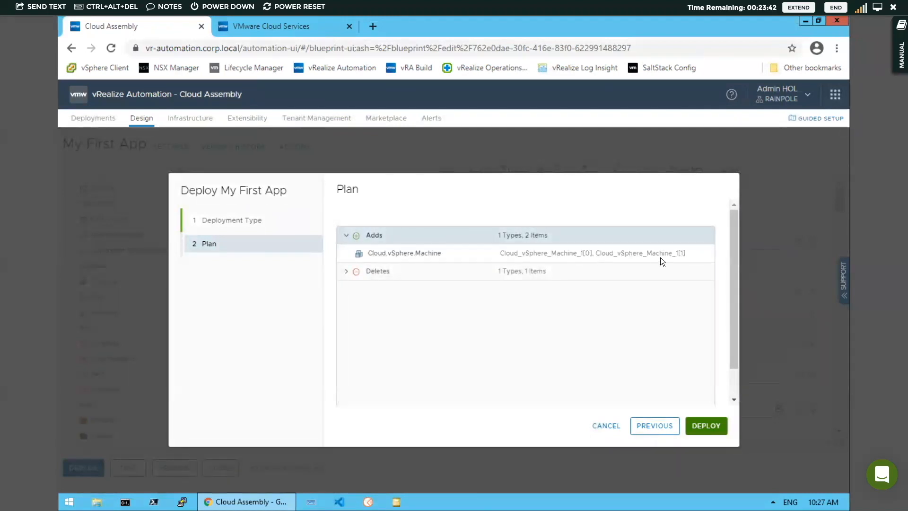
click(347, 271)
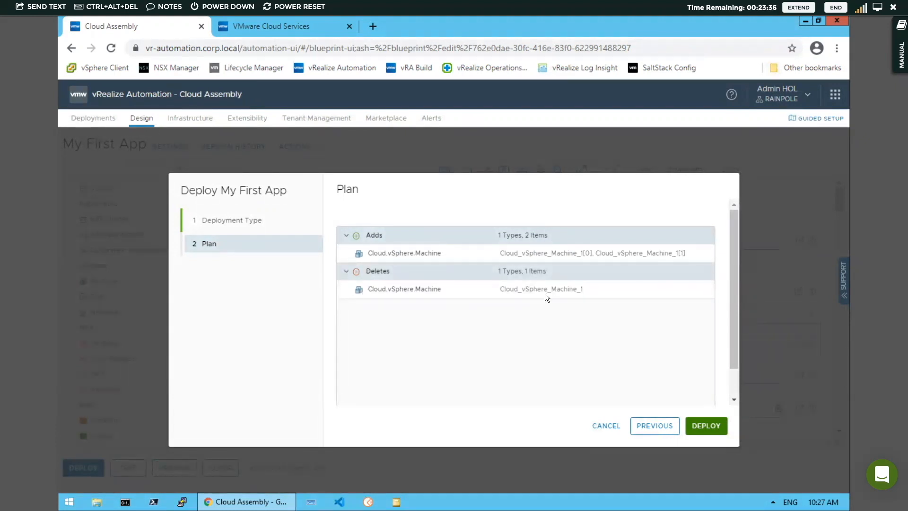
click(705, 426)
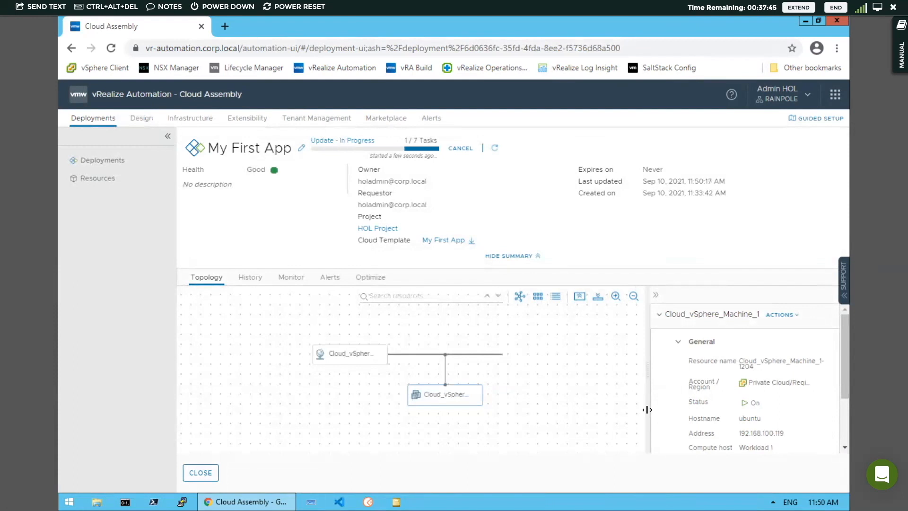
- Open the update request's provisioning diagram from the deployment's History tab
click(250, 283)
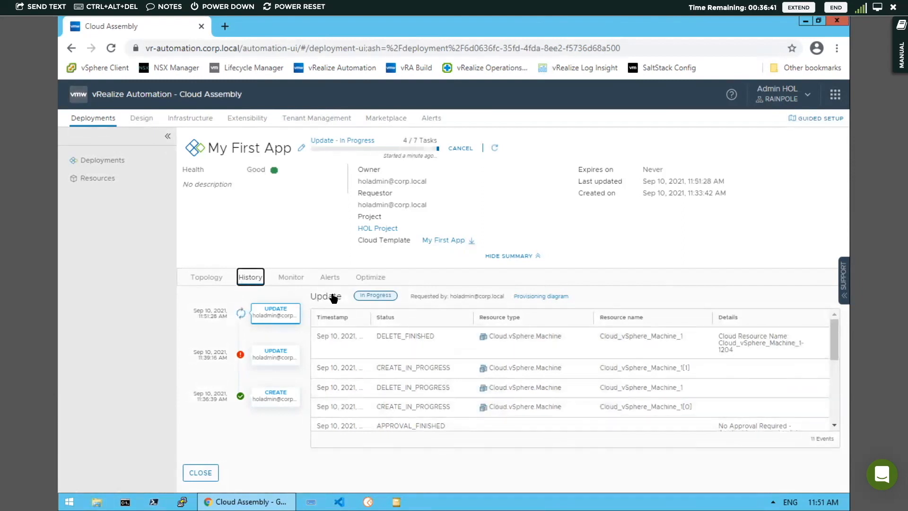
click(542, 297)
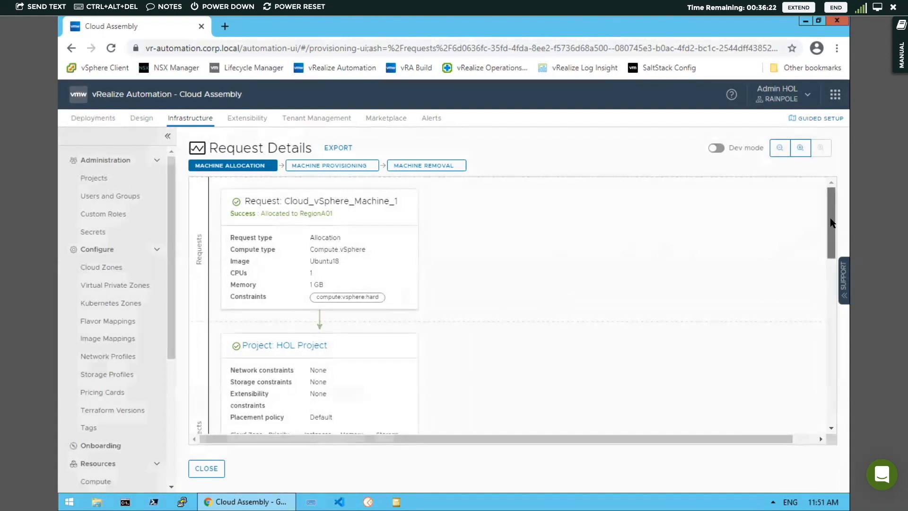
- Scroll through the machine allocation steps, then switch Request Details to dev mode
scroll(830, 226, down, 1)
drag(830, 227, 830, 208)
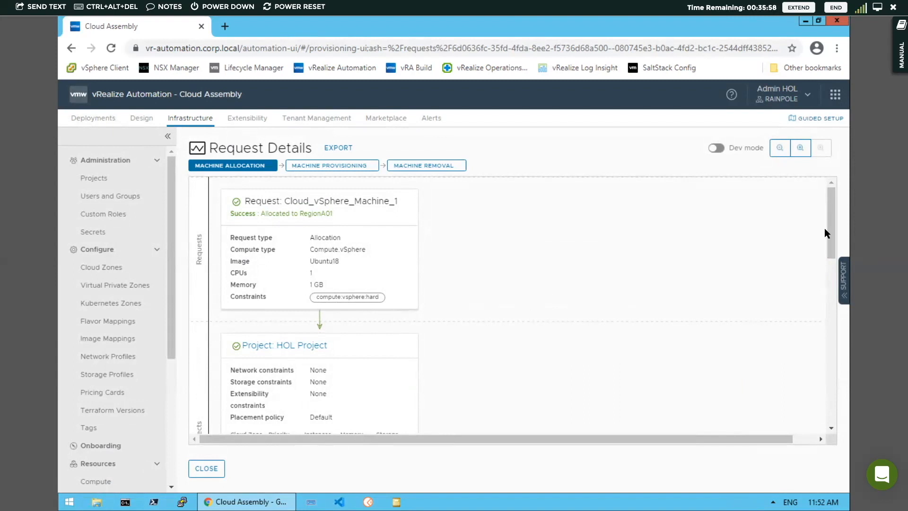
drag(829, 227, 831, 274)
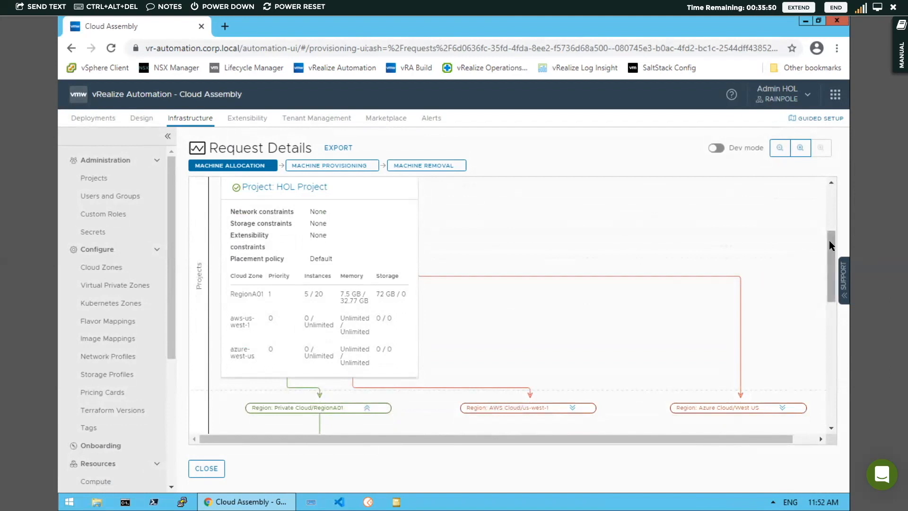
drag(830, 246, 829, 294)
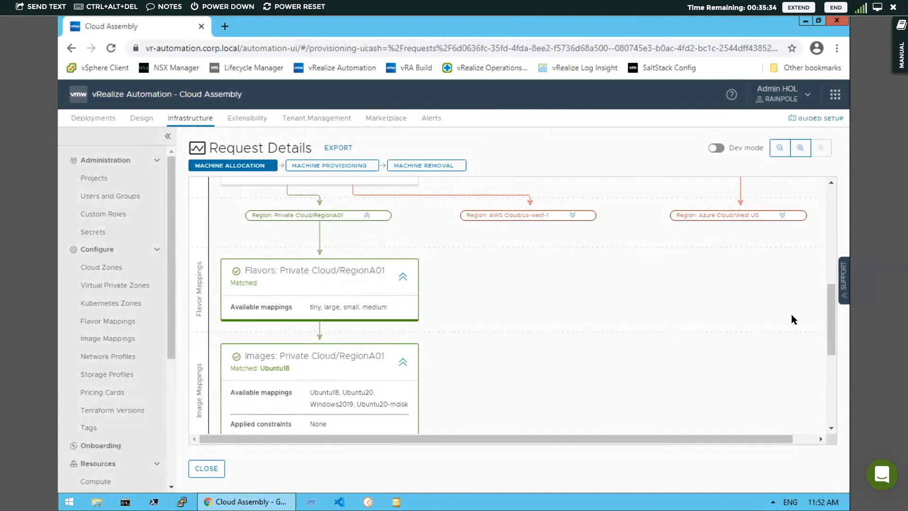
scroll(832, 311, down, 1)
scroll(834, 318, down, 1)
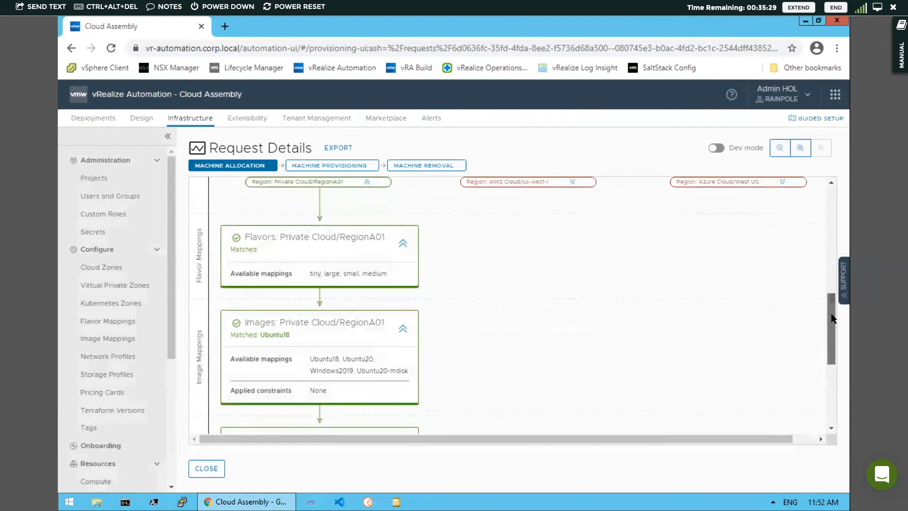
scroll(834, 321, down, 3)
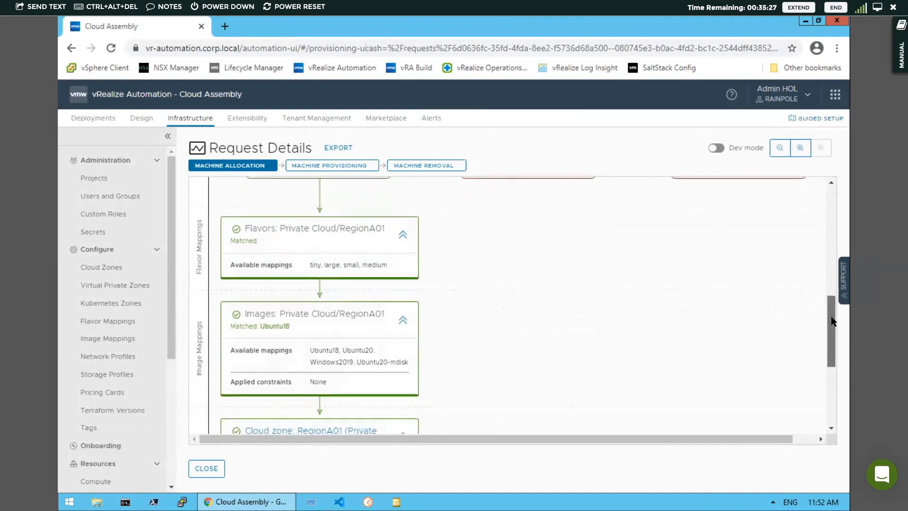
scroll(833, 327, down, 5)
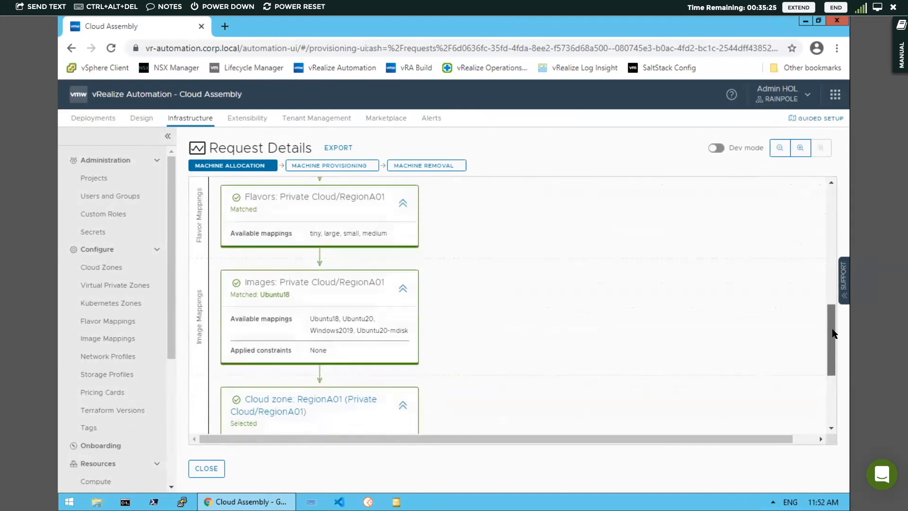
drag(834, 345, 835, 384)
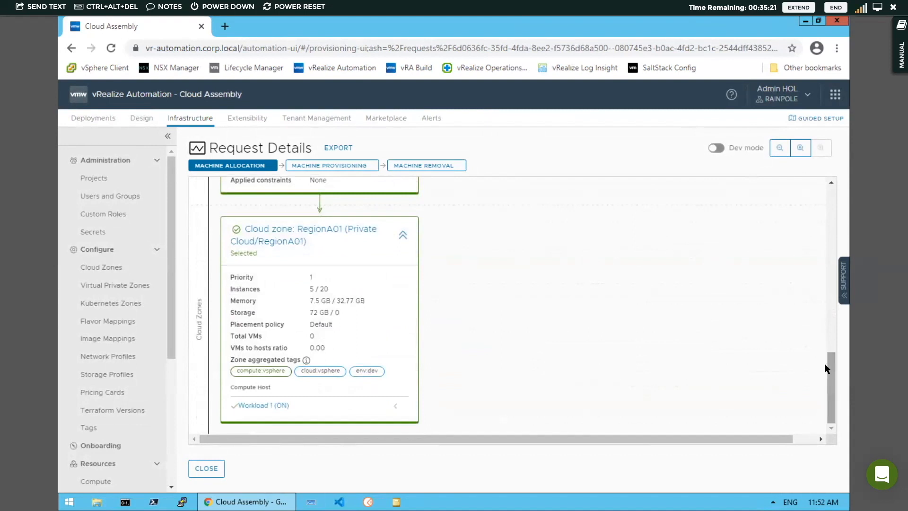
click(716, 148)
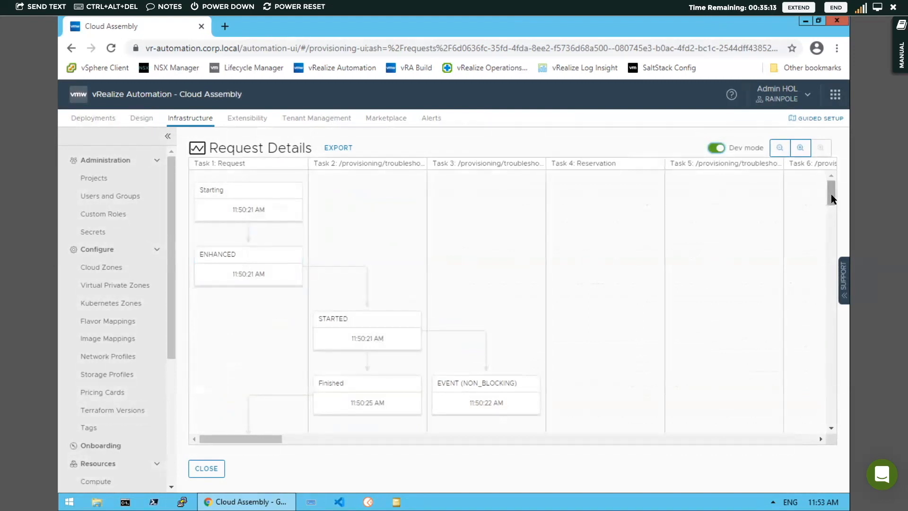
- Close the Dev mode request details to see My First App showing Update Successful with Good health
drag(831, 194, 834, 245)
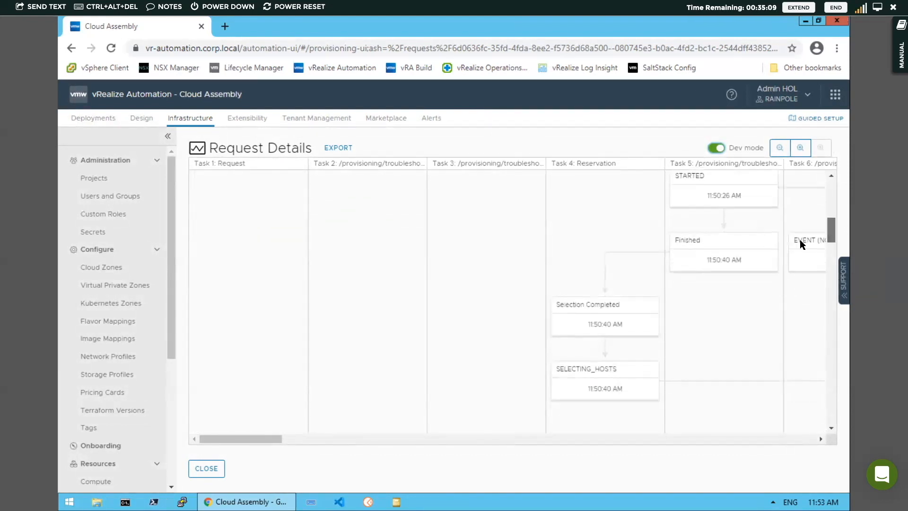
drag(257, 437, 210, 440)
click(208, 469)
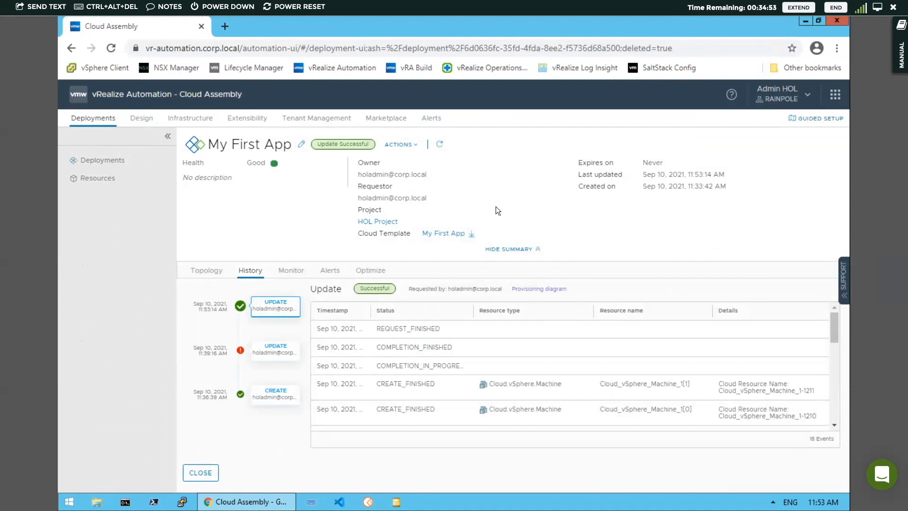
- Delete the My First App deployment, then open its two-machine cloud template in Design
click(409, 145)
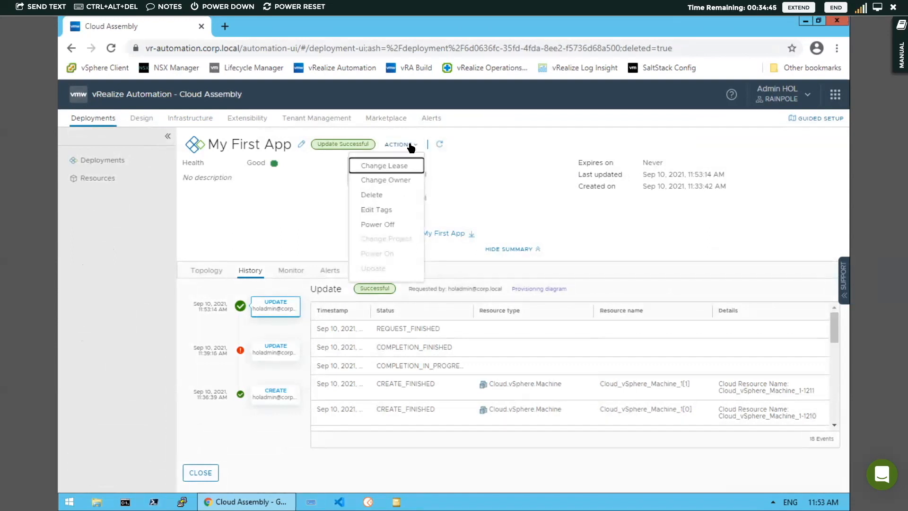
click(373, 196)
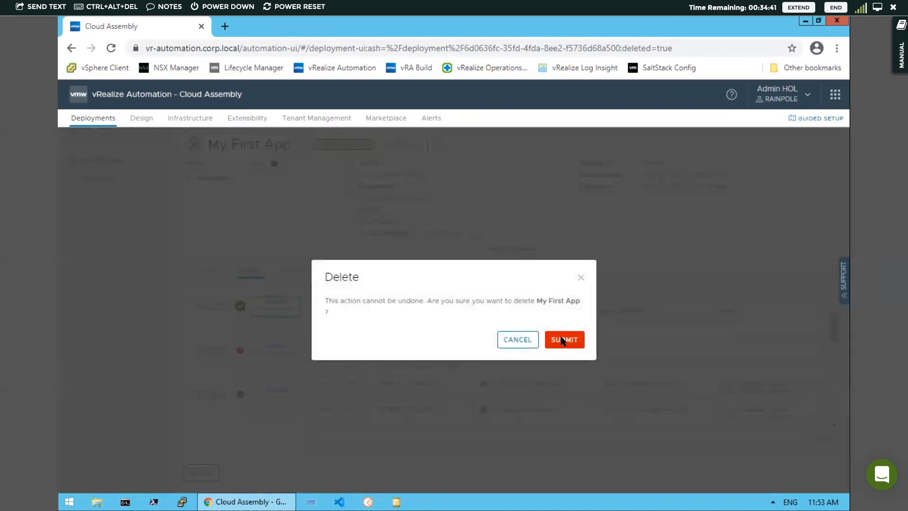
click(565, 340)
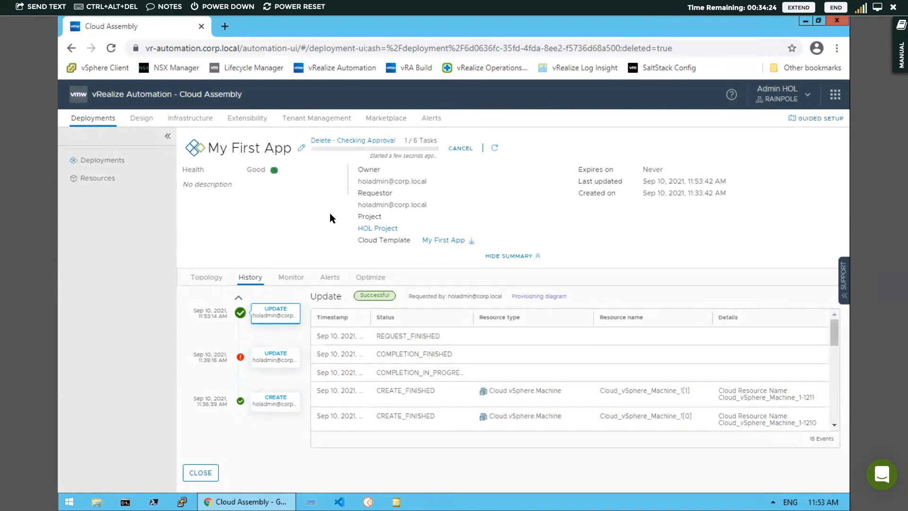
click(146, 122)
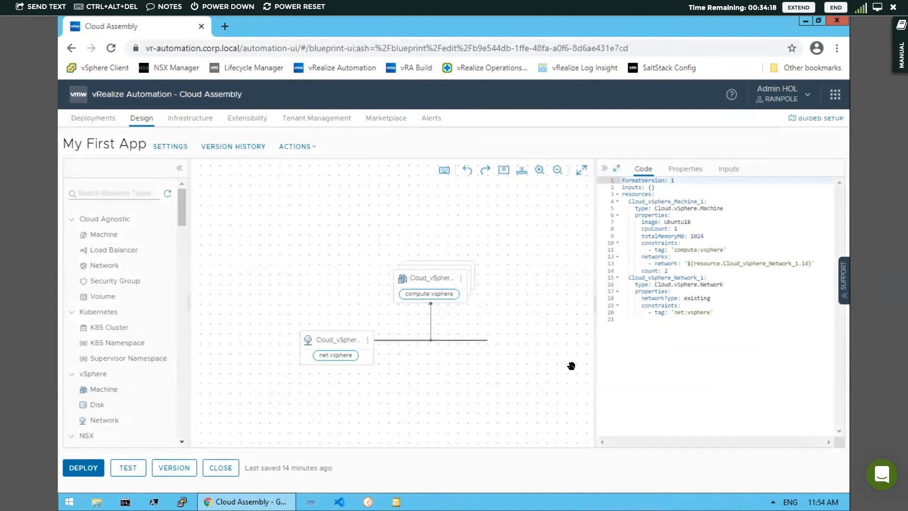
- Open My First App's version history and bring up version 2 in the Diff view
click(227, 150)
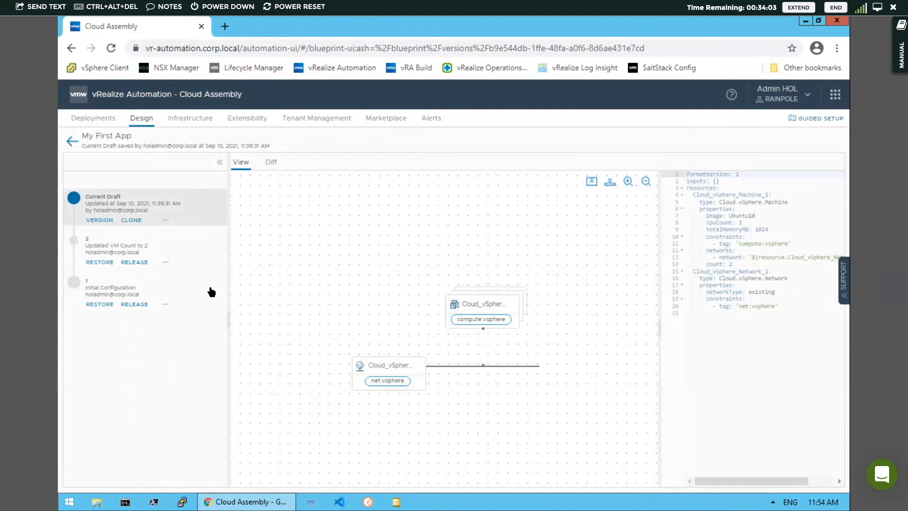
click(145, 266)
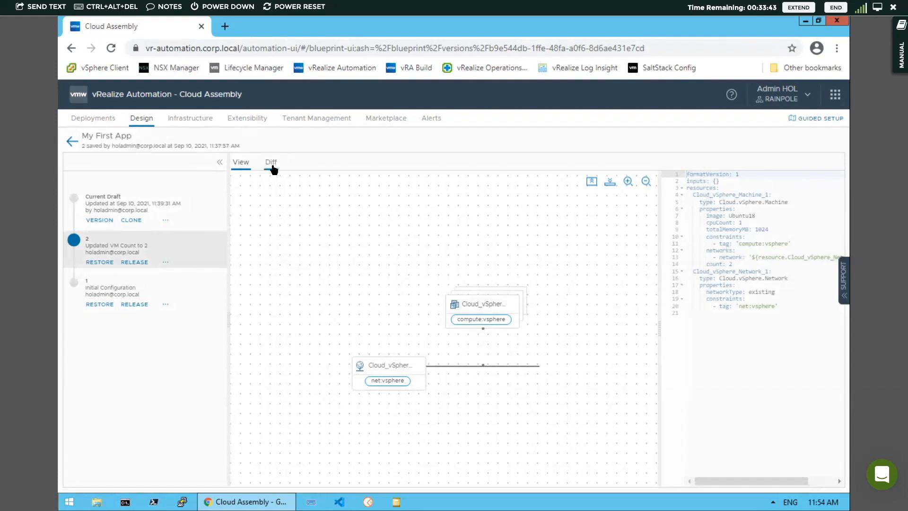
click(273, 164)
- Diff version 2 against version 1, then view the two-versus-one vSphere machine diagrams
click(640, 182)
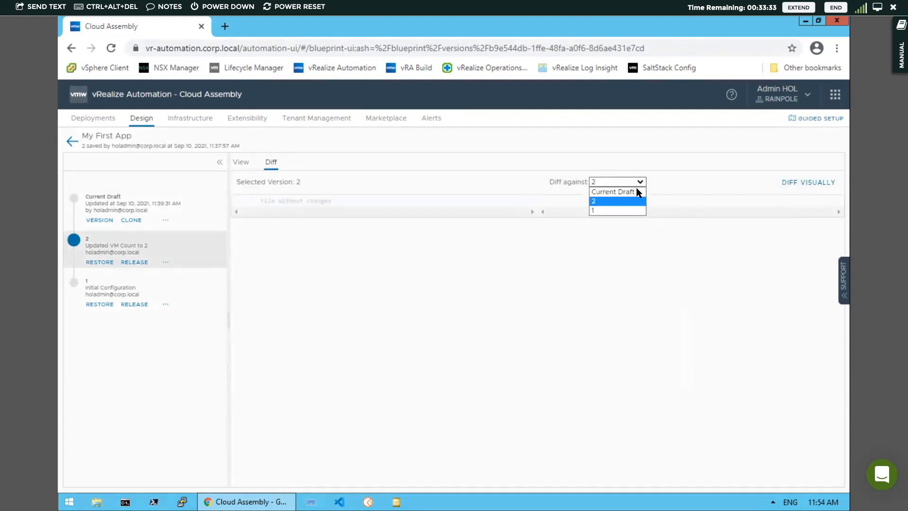
click(604, 211)
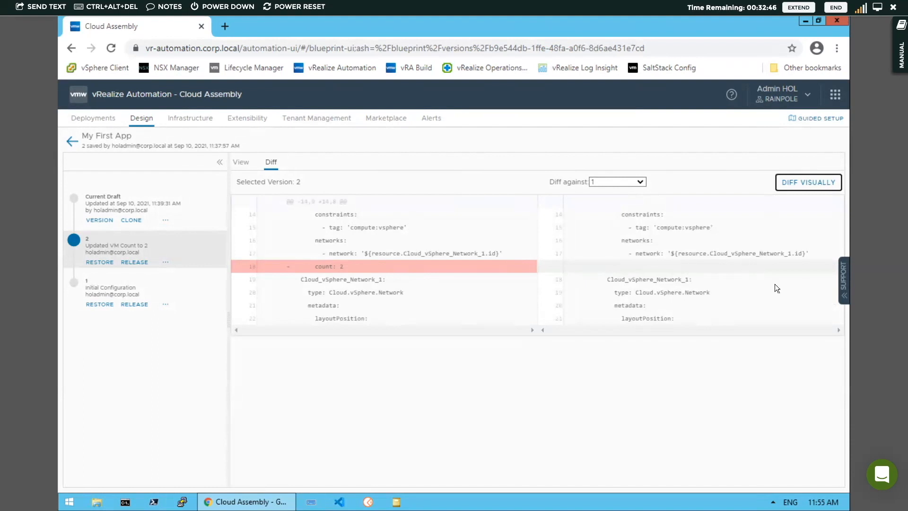
click(806, 183)
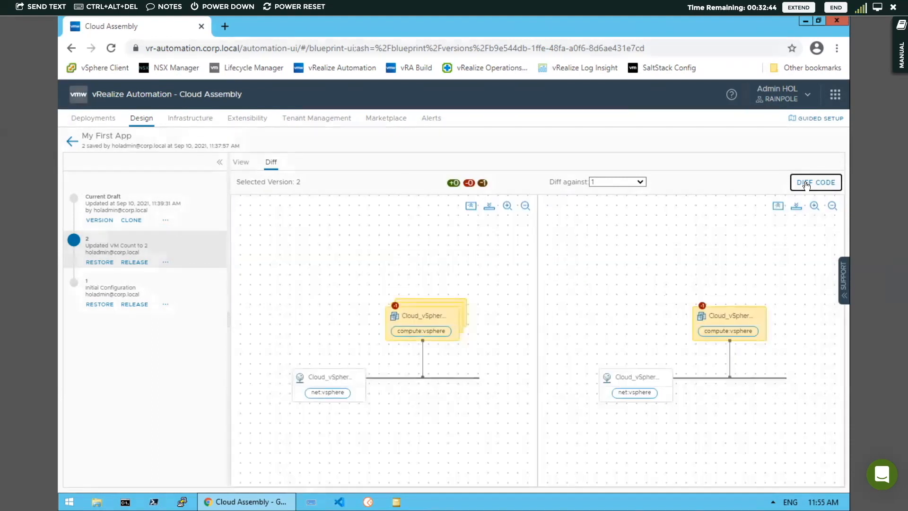